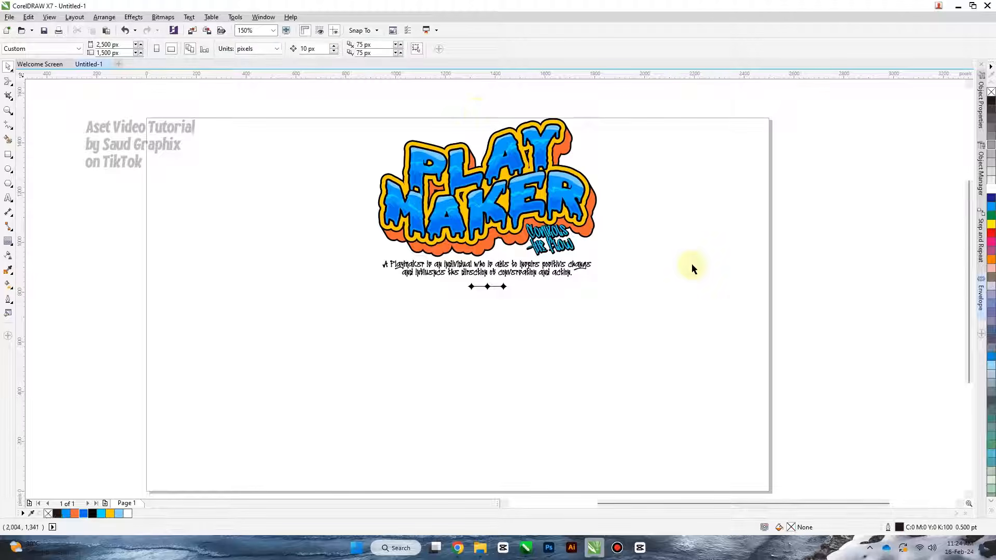
# Move the finished PLAY MAKER sample design slightly to the left on the page.
pyautogui.click(493, 224)
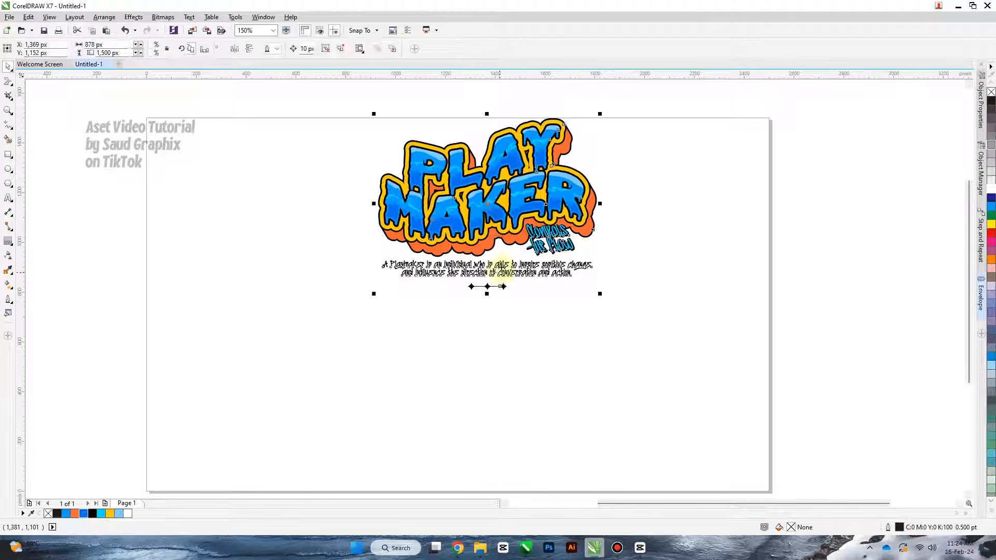
pyautogui.moveTo(587, 198); pyautogui.dragTo(558, 197)
pyautogui.click(268, 230)
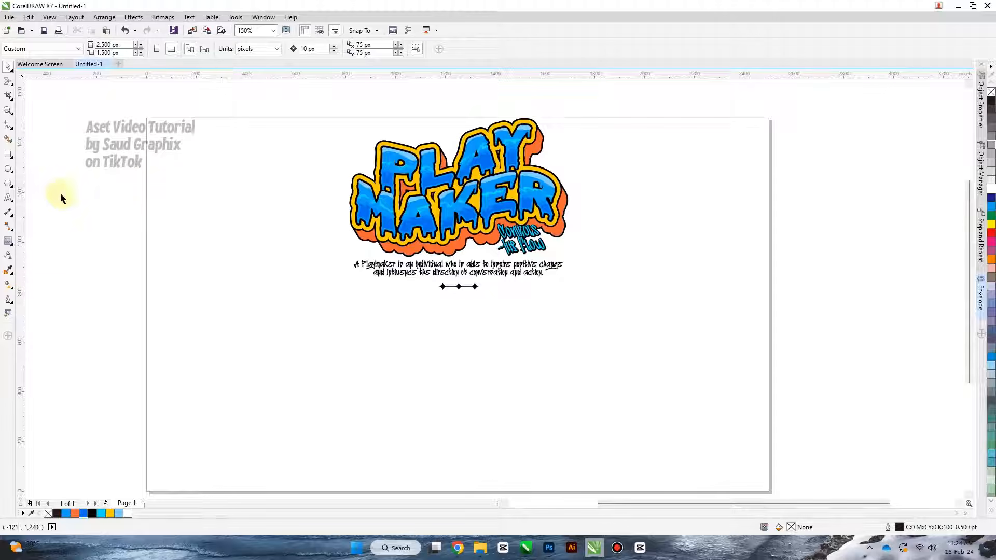
# Add the artistic text "PLAY MAKER" on two lines below the sample design.
pyautogui.click(8, 198)
pyautogui.click(401, 367)
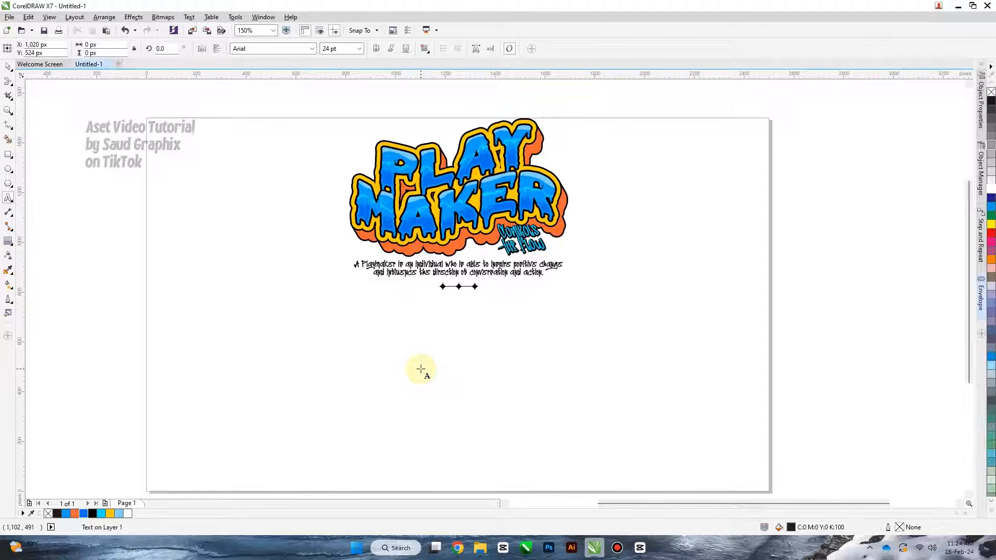
pyautogui.write('PLAY MAKER')
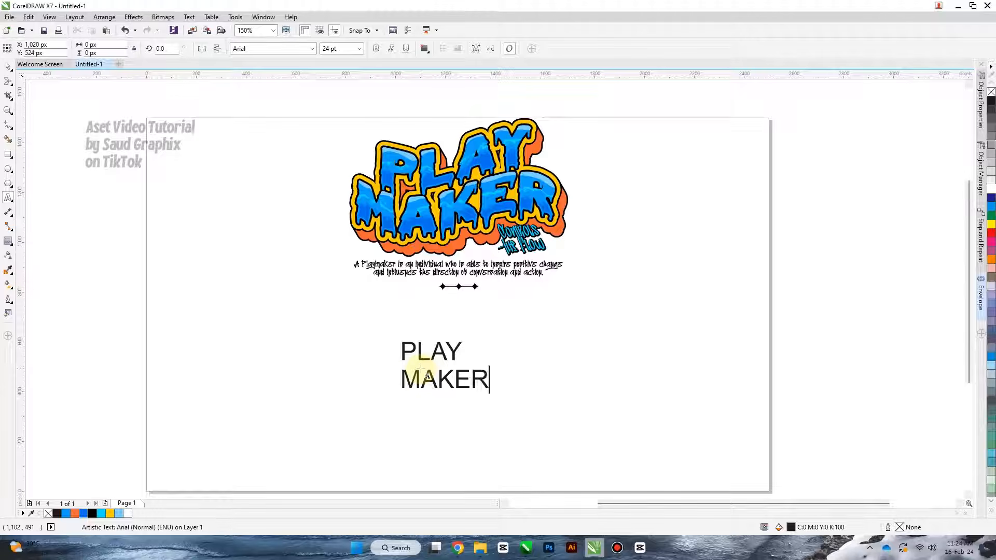
pyautogui.press('Escape')
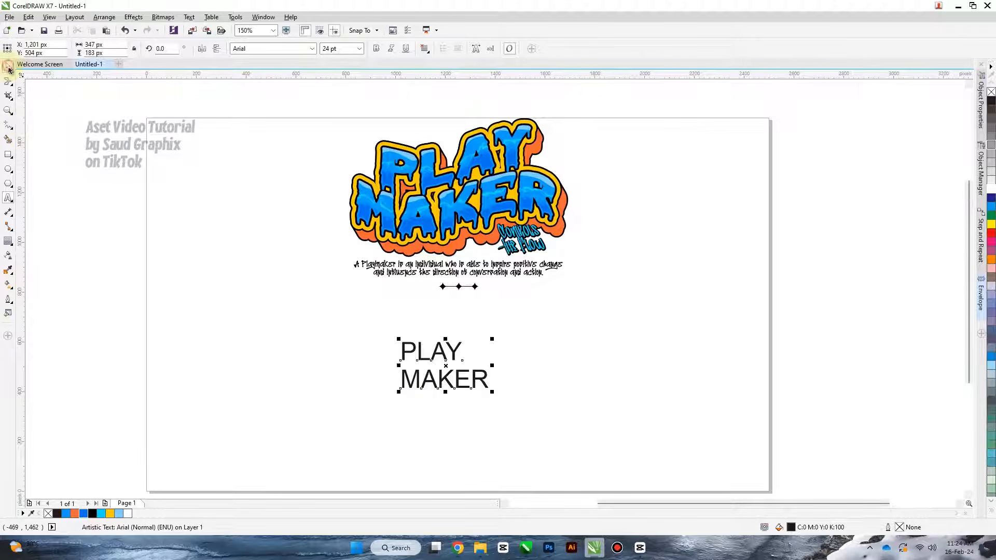
pyautogui.click(8, 68)
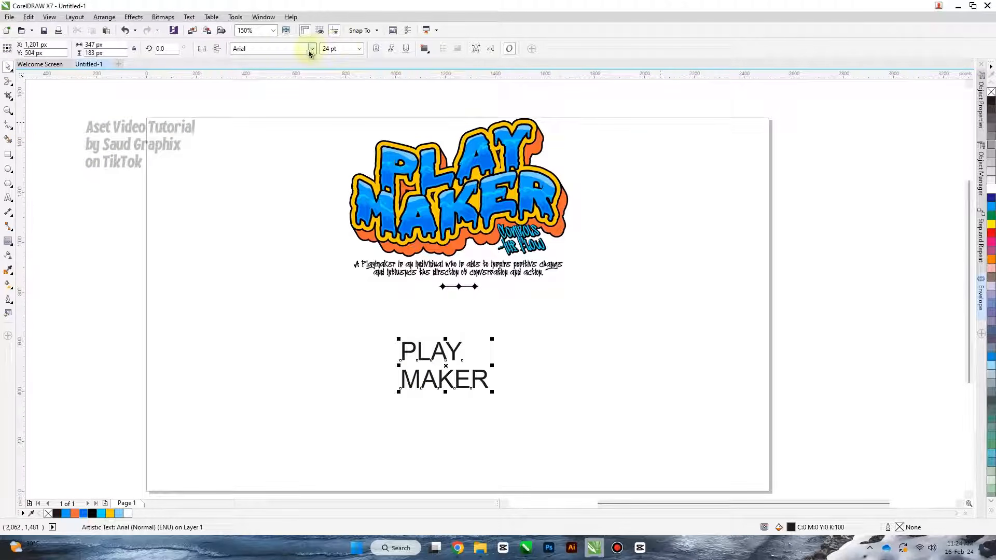
# Set the new text's font to Melted Monster and center-align its two lines.
pyautogui.click(281, 48)
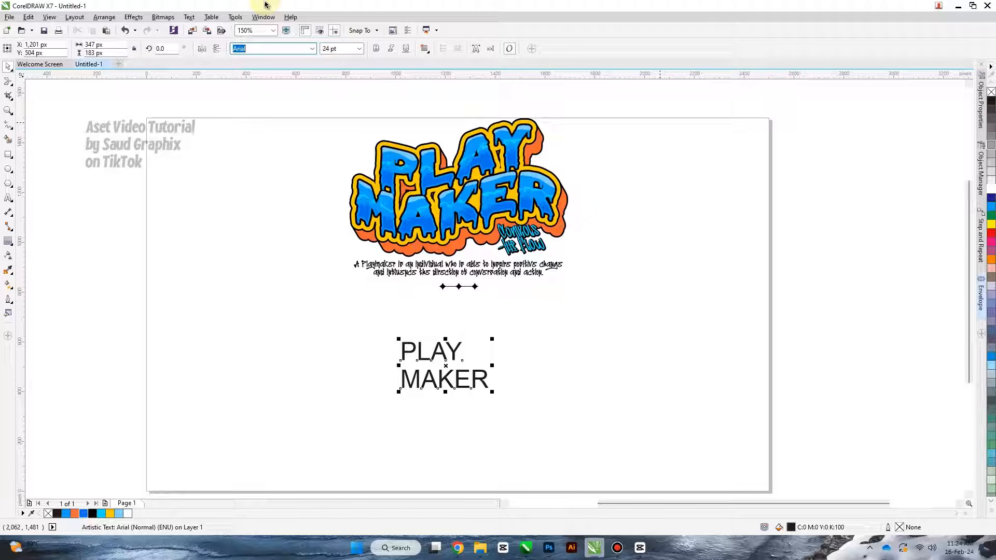
pyautogui.write('P')
pyautogui.write('Melted Monster')
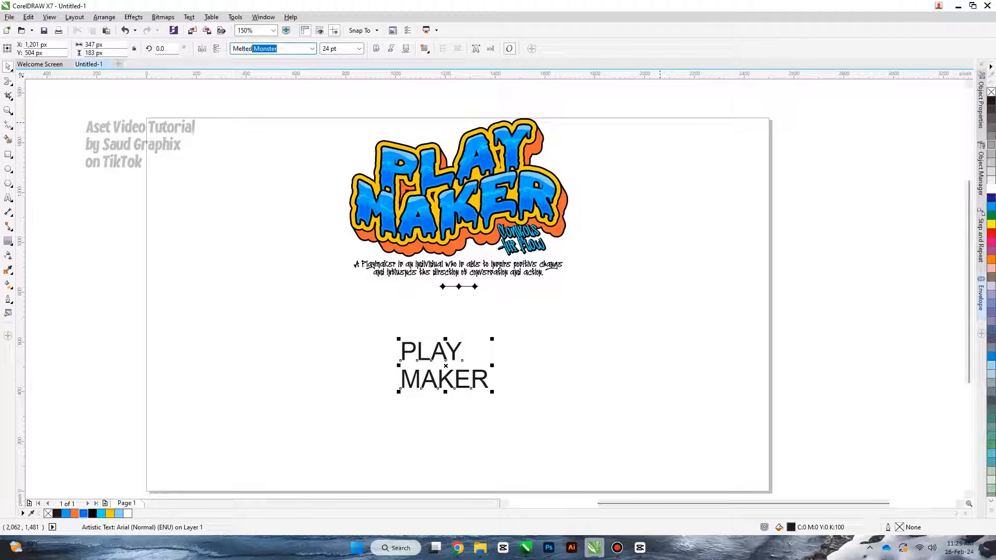
pyautogui.press('Return')
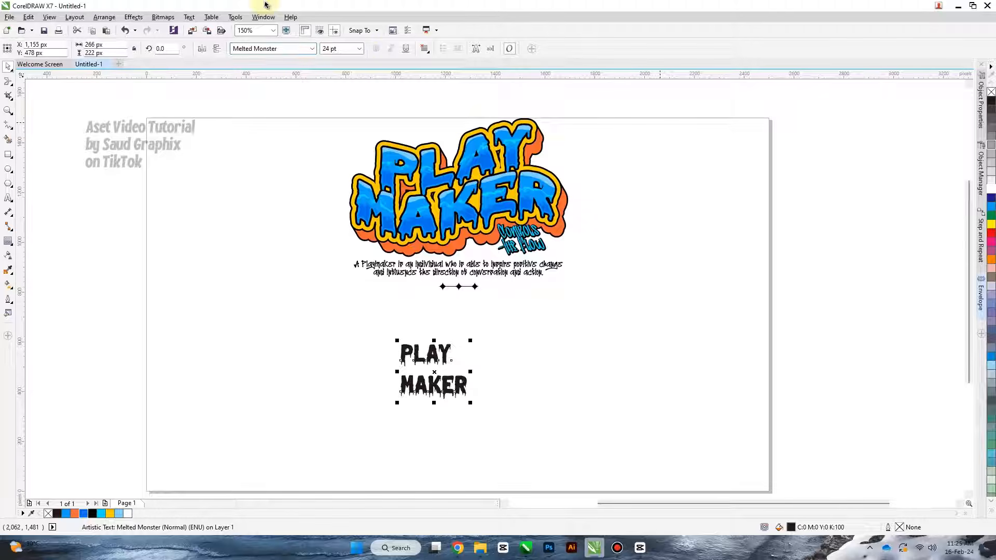
pyautogui.click(424, 48)
pyautogui.click(445, 86)
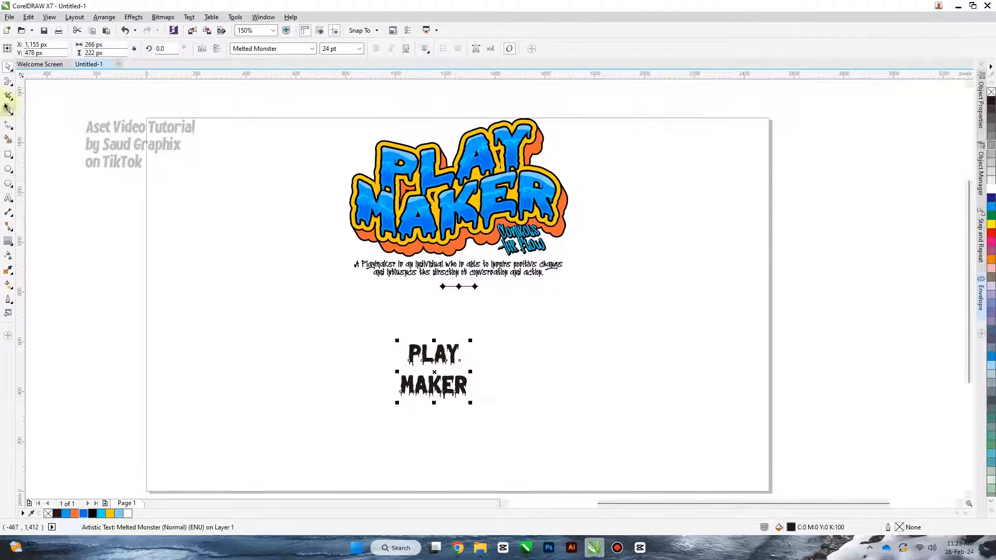
# Tighten the line spacing with the Shape tool so MAKER sits close beneath PLAY.
pyautogui.click(9, 83)
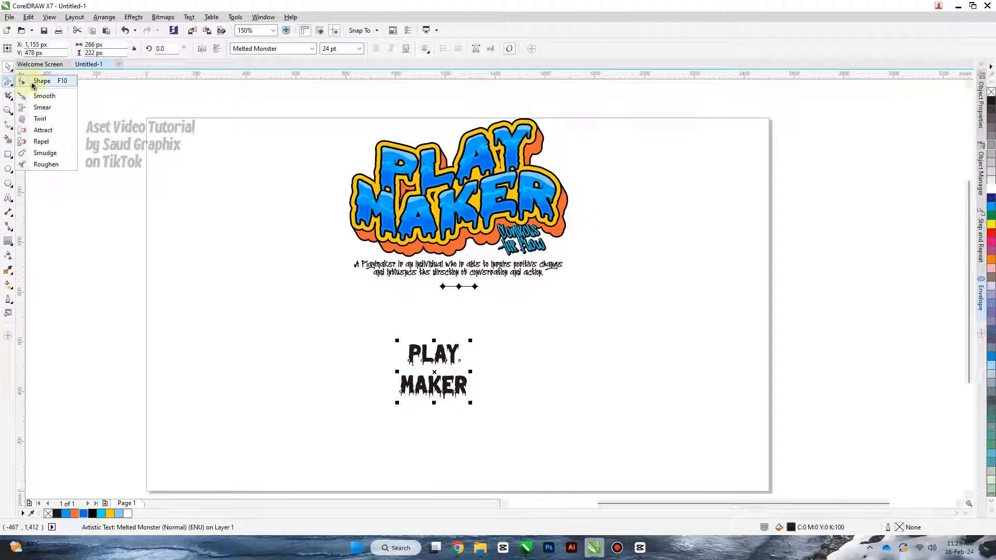
pyautogui.click(32, 82)
pyautogui.scroll(2, 420, 382)
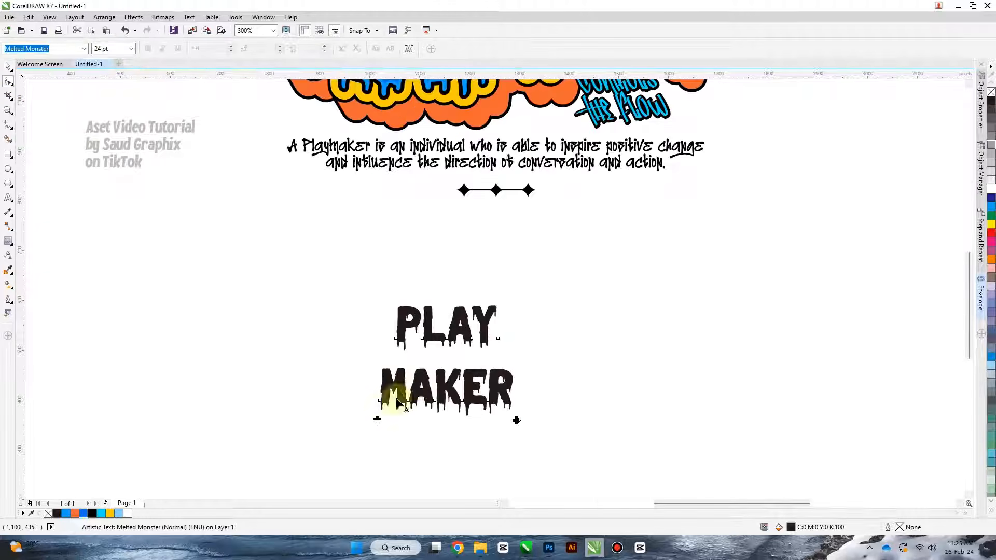
pyautogui.moveTo(378, 420); pyautogui.dragTo(376, 385)
pyautogui.press('space')
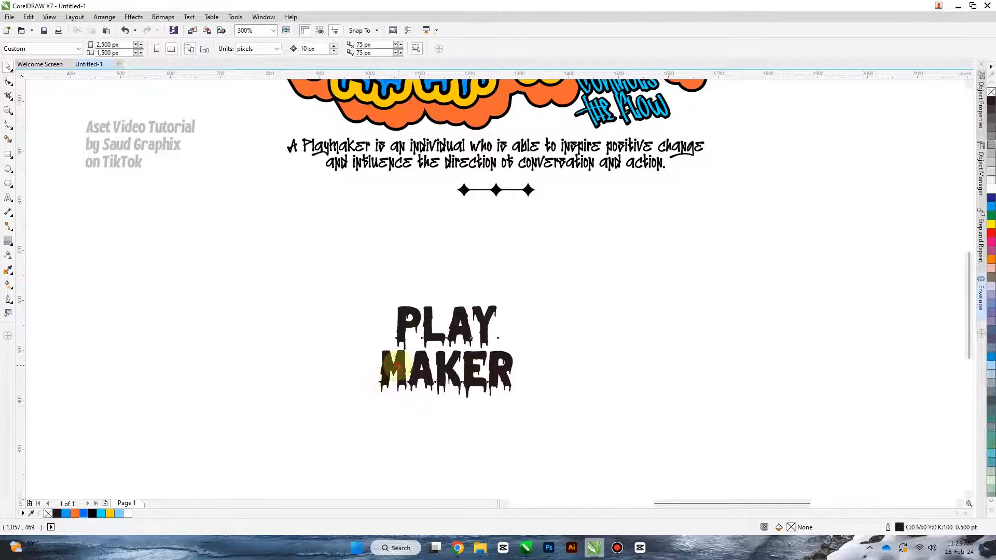
# Enlarge the text to about 834 px wide and move it down, clear of the sample design.
pyautogui.scroll(-2, 492, 314)
pyautogui.moveTo(487, 364); pyautogui.dragTo(563, 421)
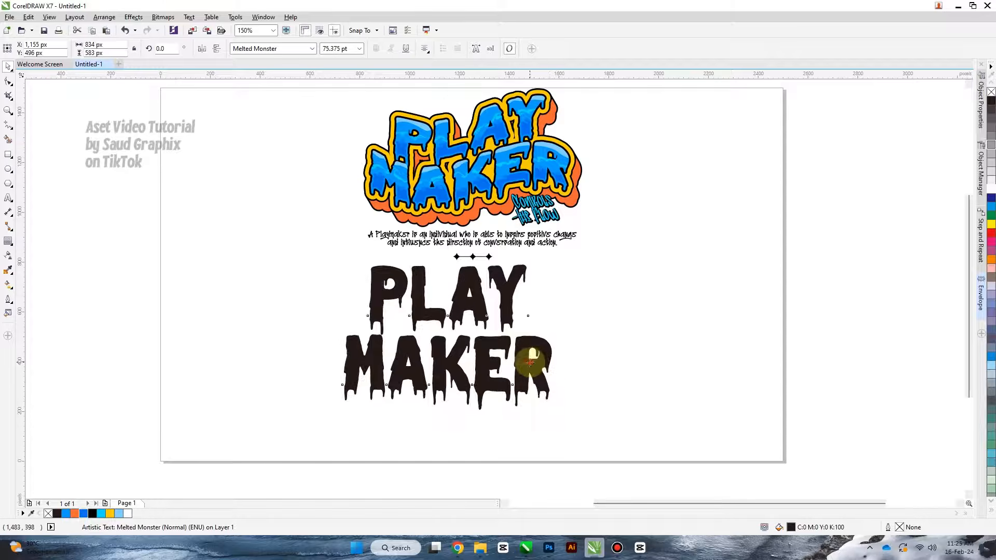
pyautogui.moveTo(534, 360); pyautogui.dragTo(530, 387)
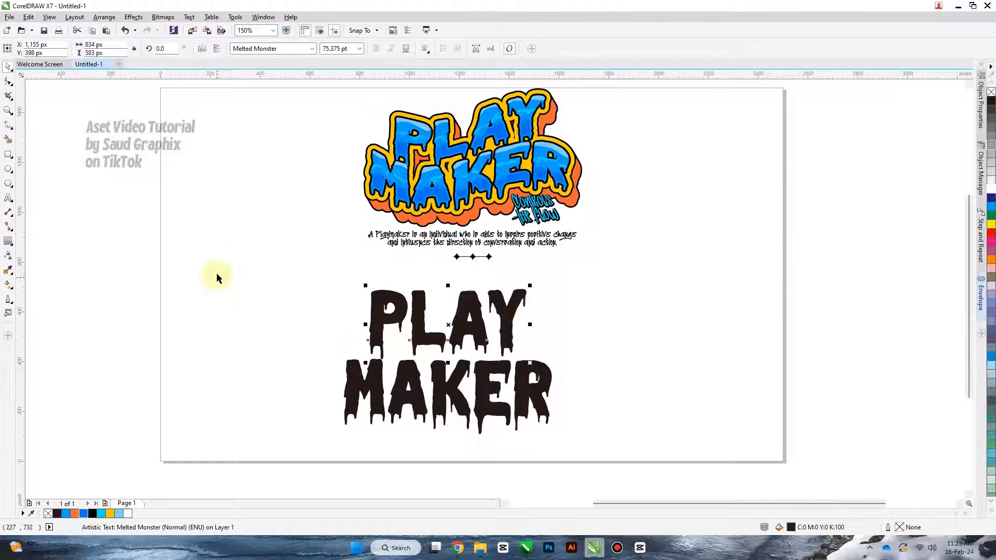
# Break the text into separate PLAY and MAKER lines and group the two lines together.
pyautogui.moveTo(217, 274); pyautogui.dragTo(627, 449)
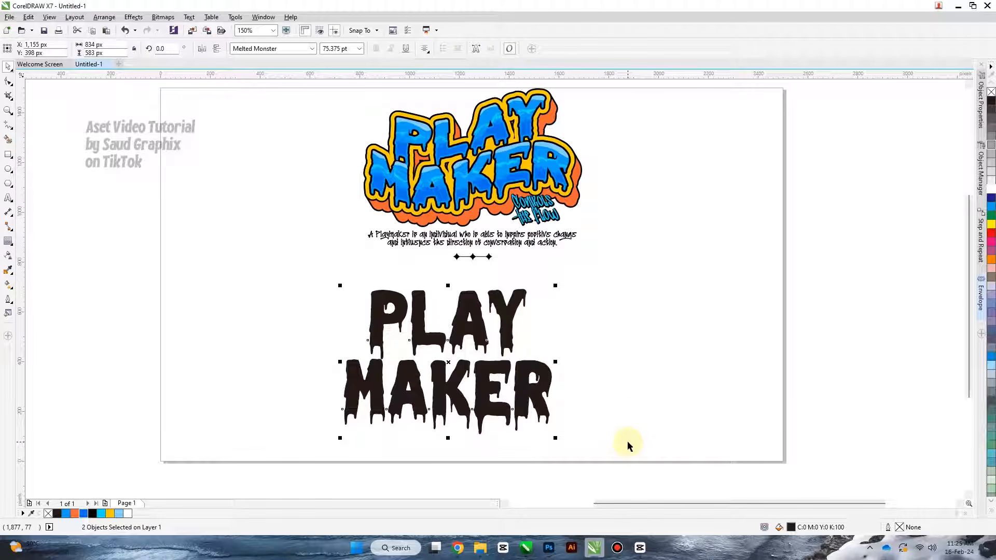
pyautogui.hotkey('ctrl', 'g')
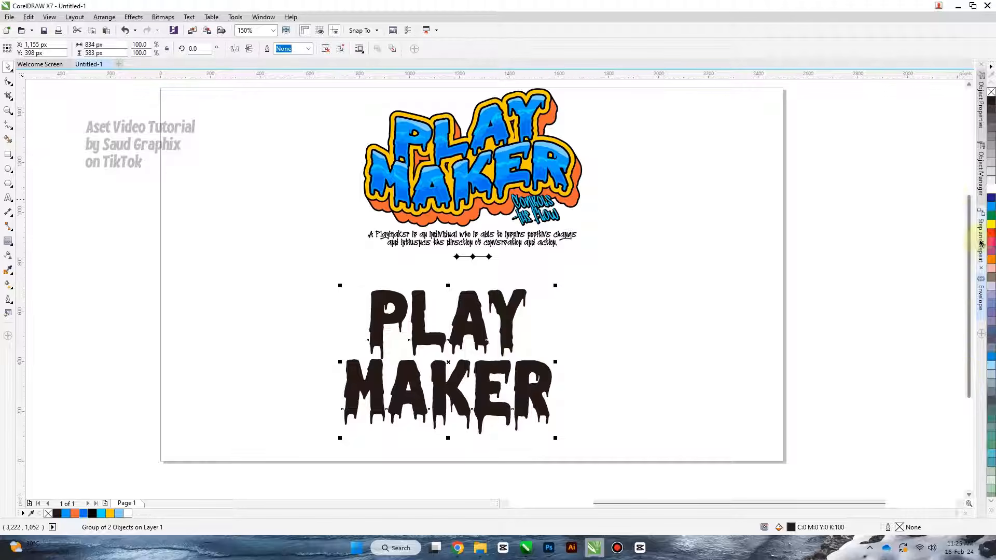
# Open the Envelope effect docker.
pyautogui.click(982, 300)
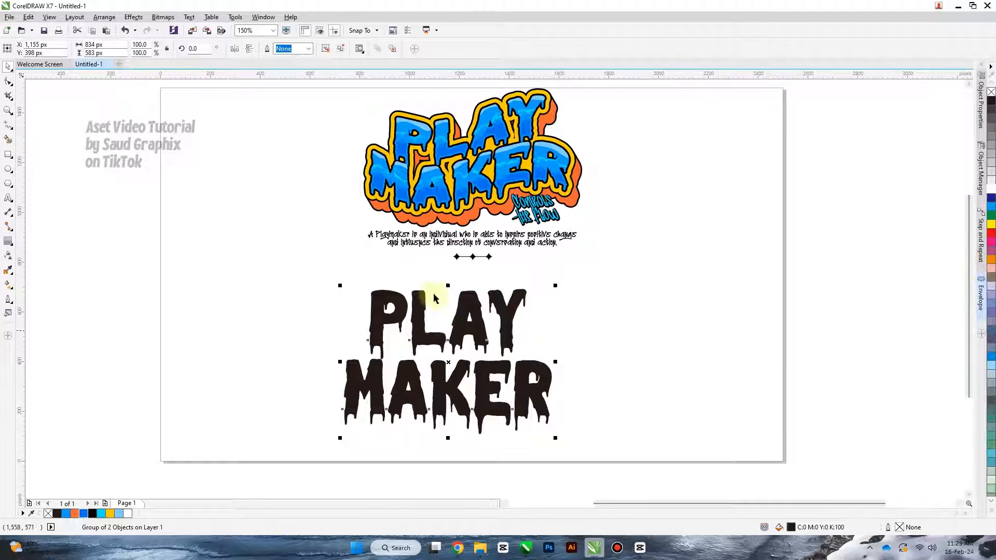
pyautogui.click(261, 22)
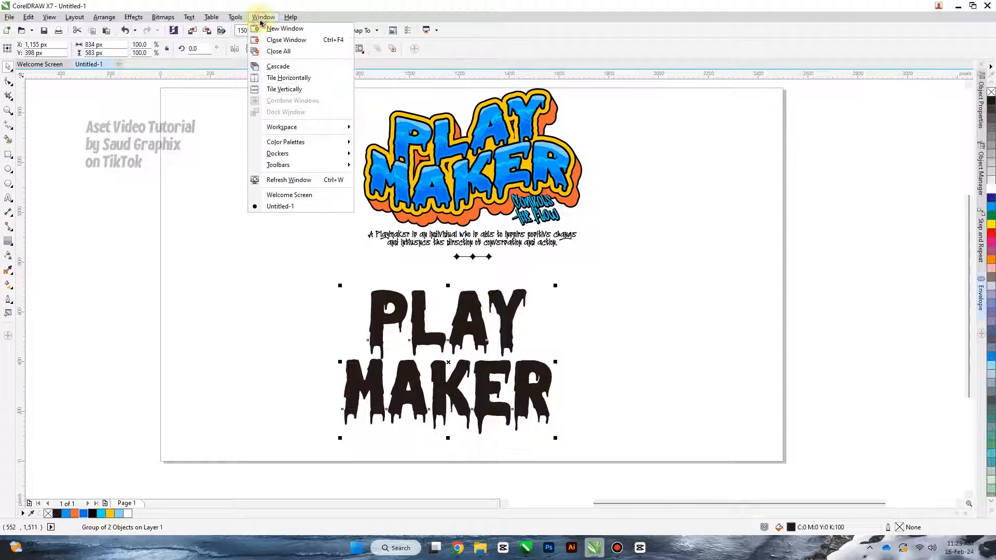
pyautogui.moveTo(306, 159)
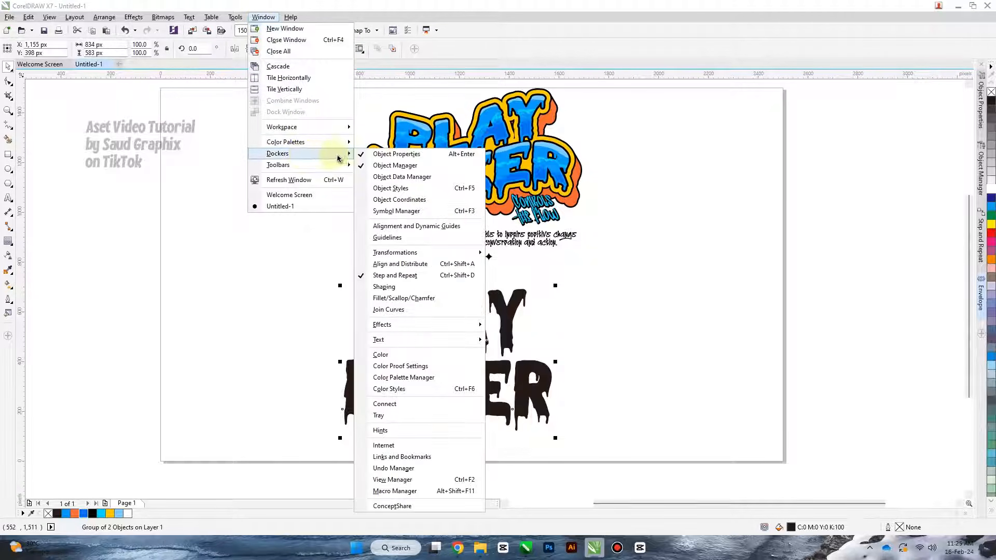
pyautogui.moveTo(407, 323)
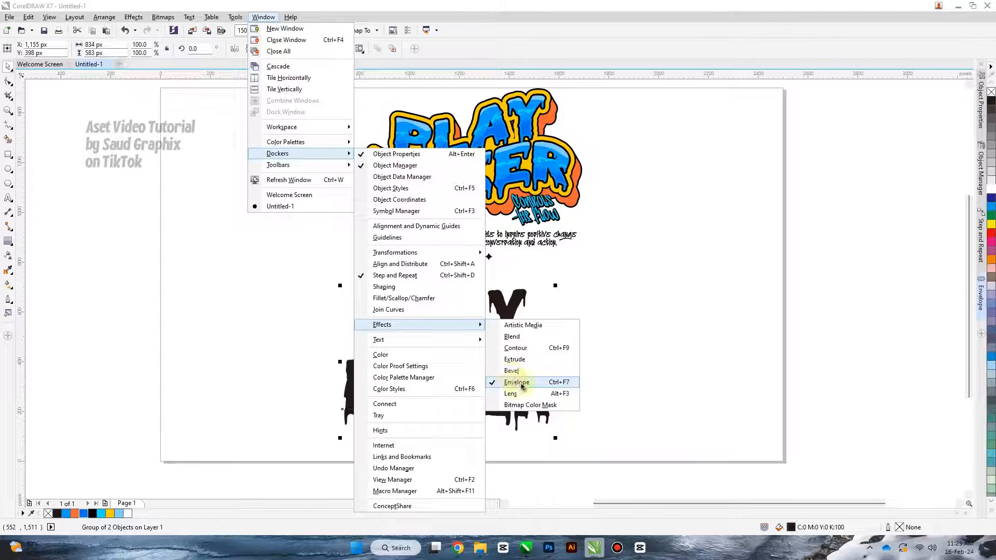
pyautogui.click(680, 325)
pyautogui.click(877, 316)
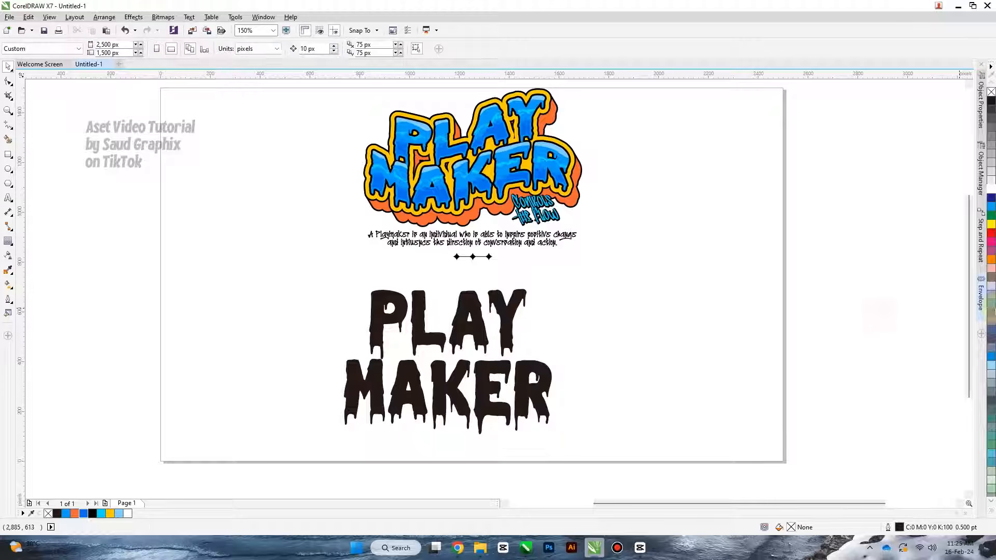
pyautogui.click(984, 294)
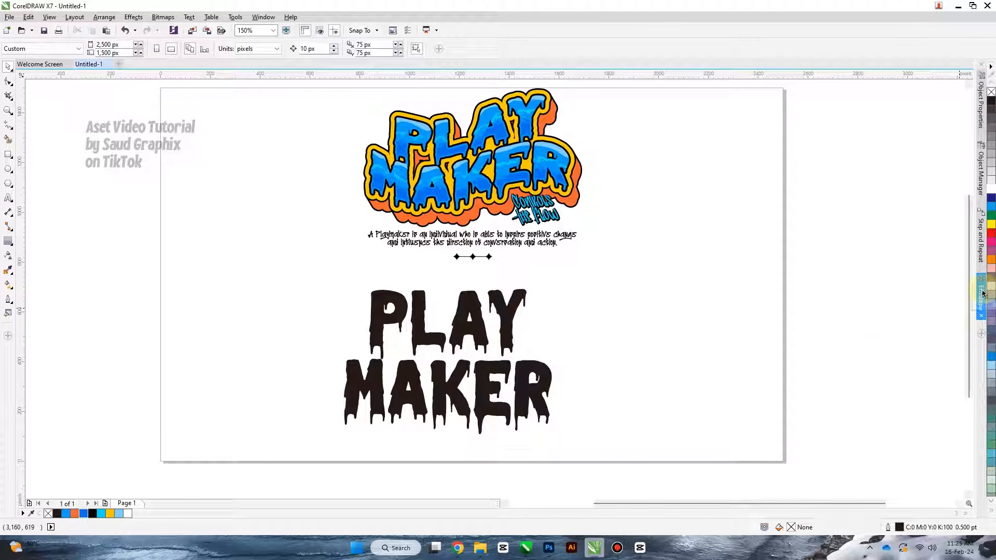
pyautogui.click(982, 298)
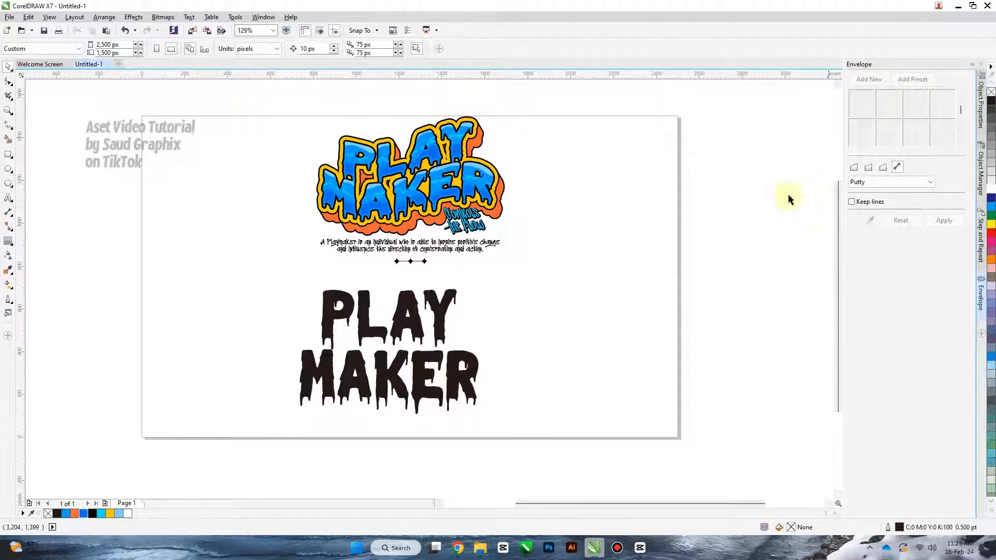
# Apply the wavy preset envelope to the PLAY MAKER text group.
pyautogui.click(461, 370)
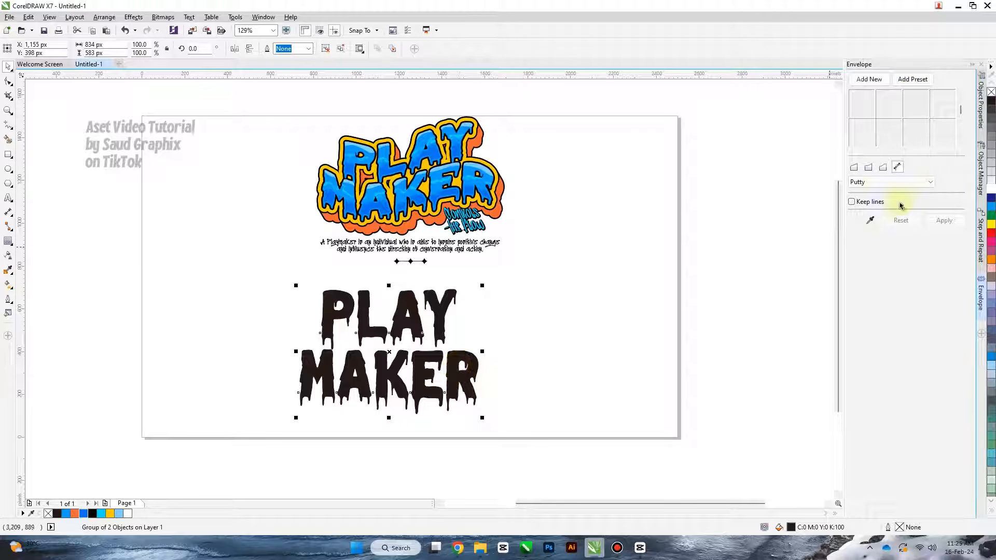
pyautogui.click(917, 85)
pyautogui.click(921, 104)
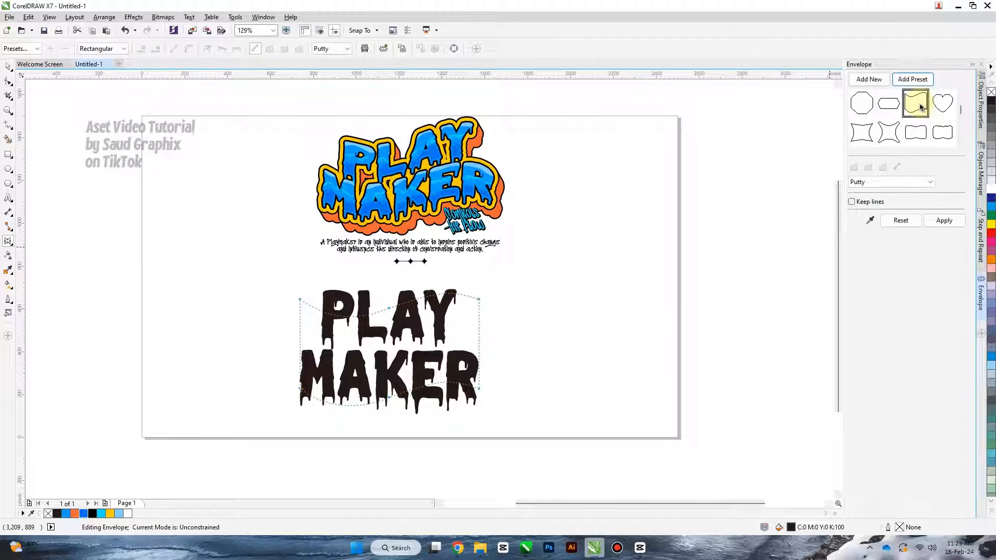
pyautogui.click(945, 221)
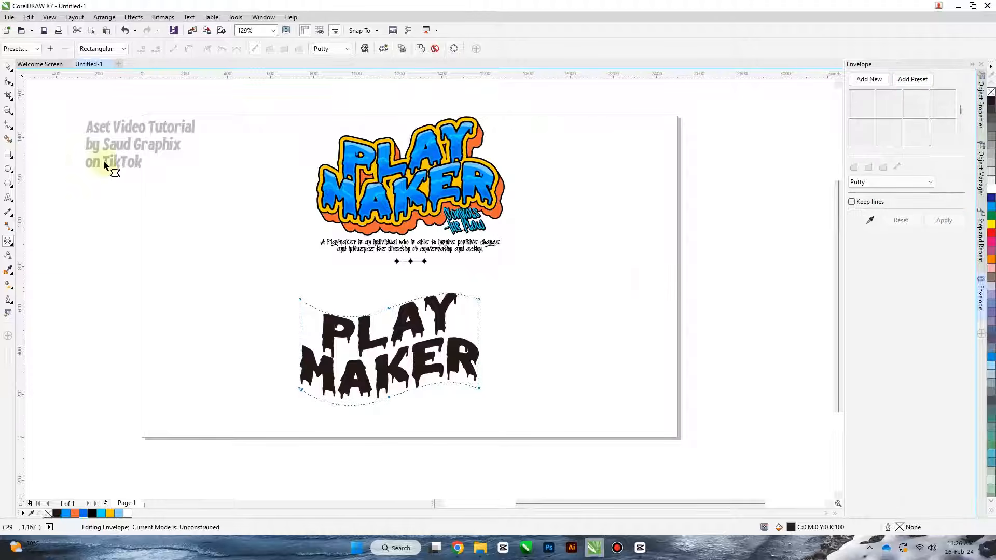
pyautogui.click(7, 66)
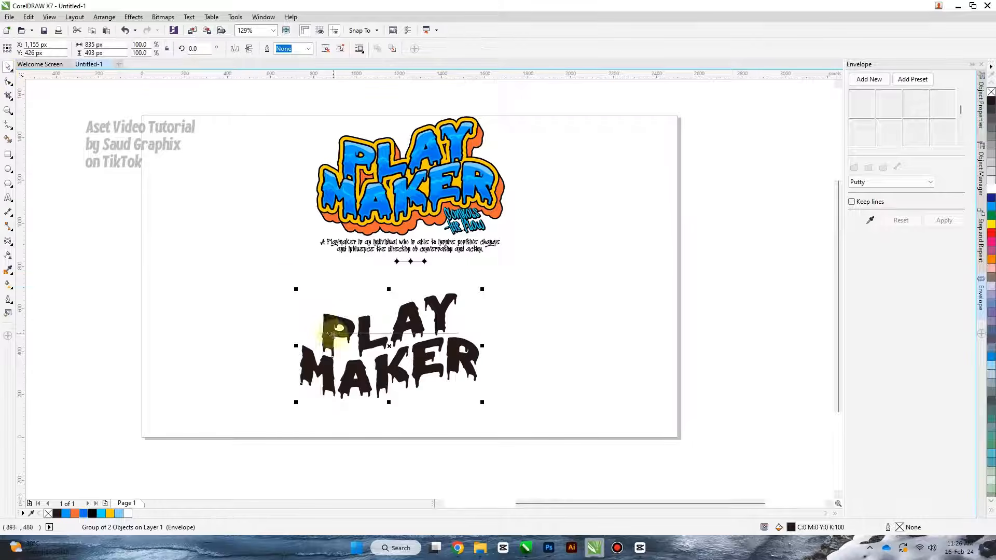
pyautogui.click(313, 327)
pyautogui.click(327, 332)
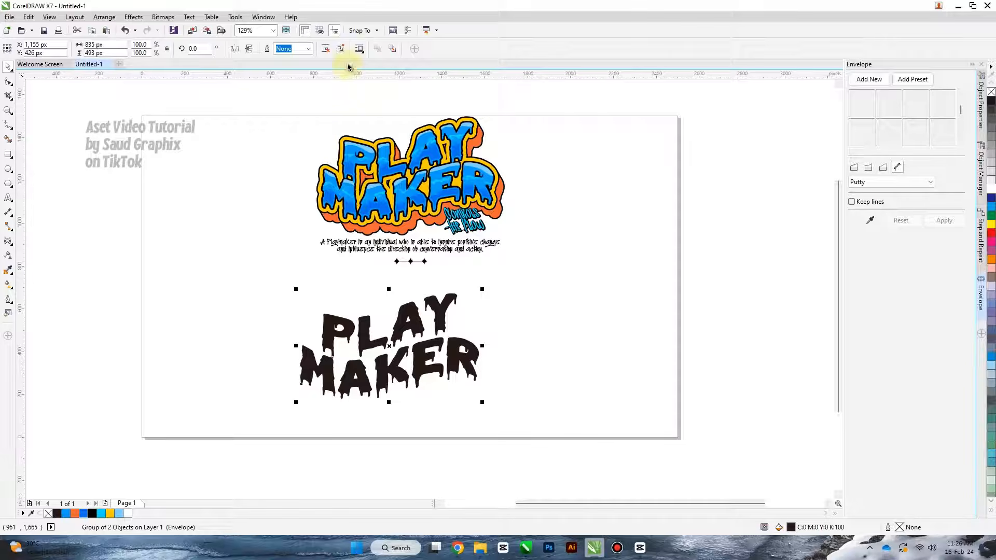
pyautogui.click(316, 333)
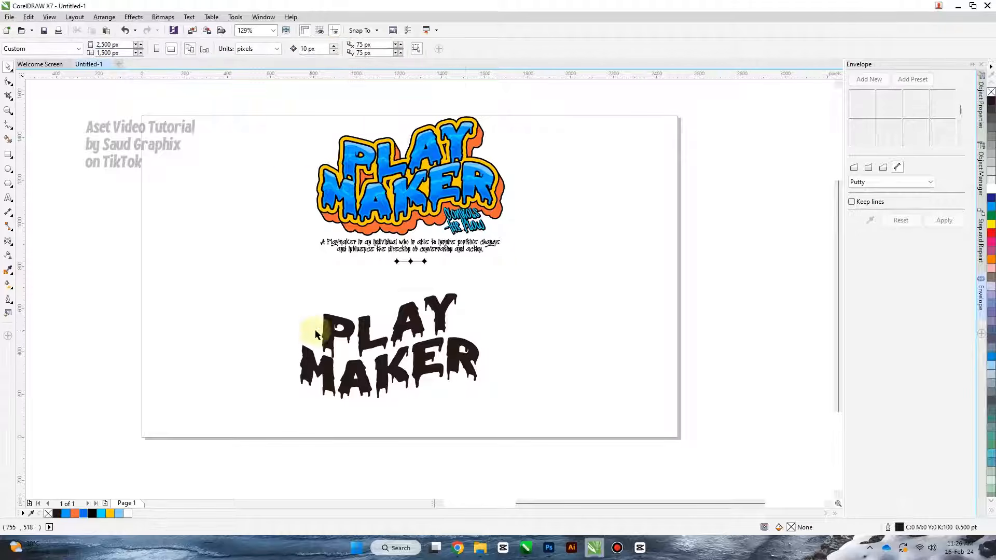
pyautogui.click(328, 337)
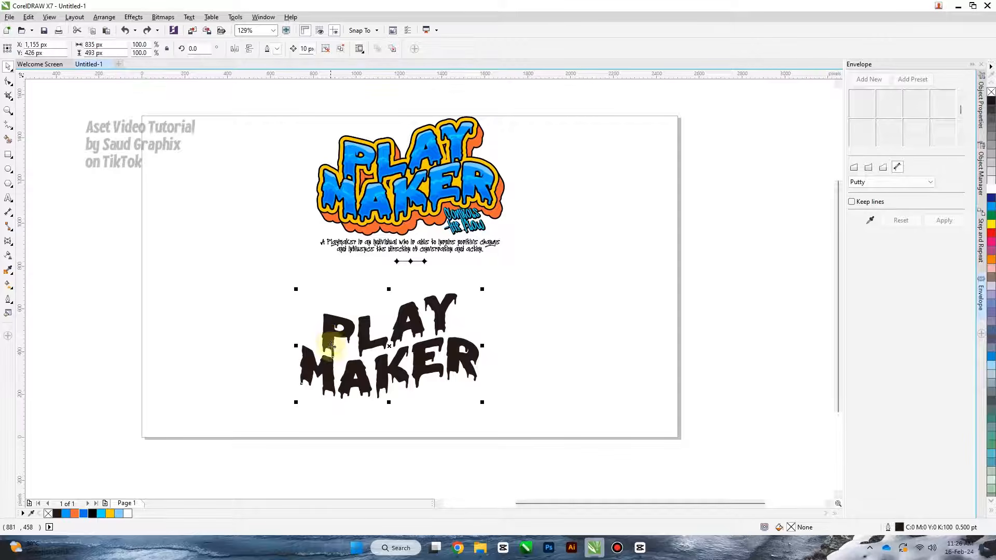
pyautogui.scroll(2, 331, 332)
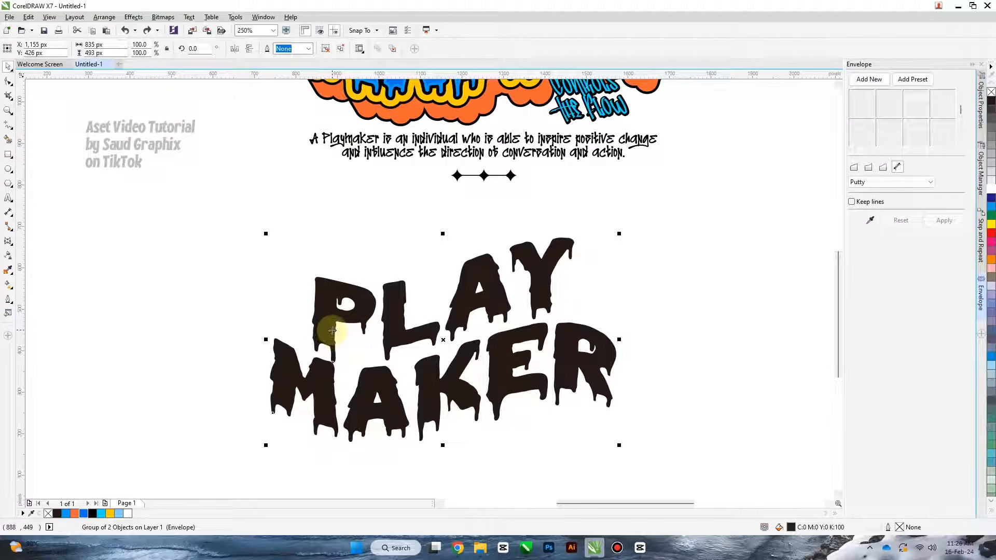
pyautogui.moveTo(332, 330); pyautogui.dragTo(341, 315)
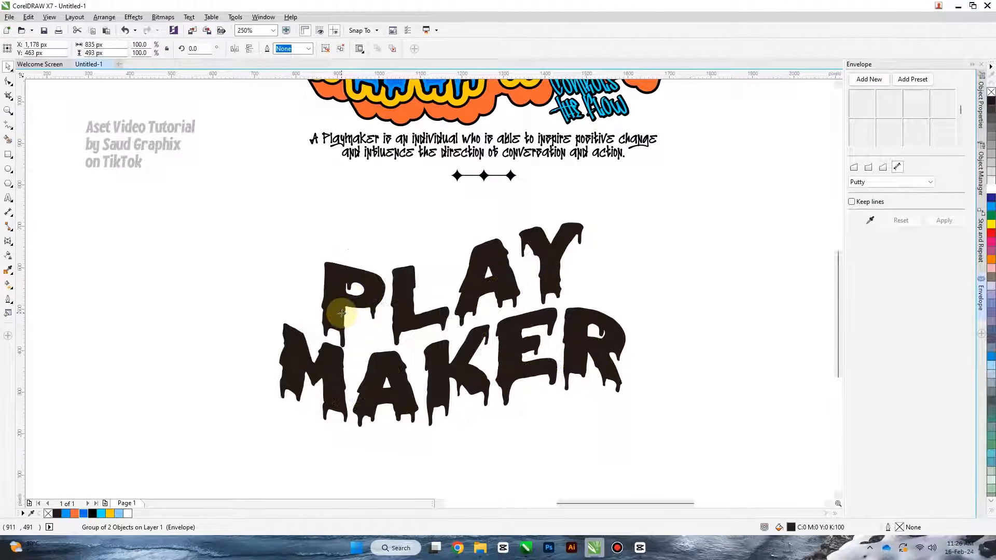
pyautogui.hotkey('ctrl', 'z')
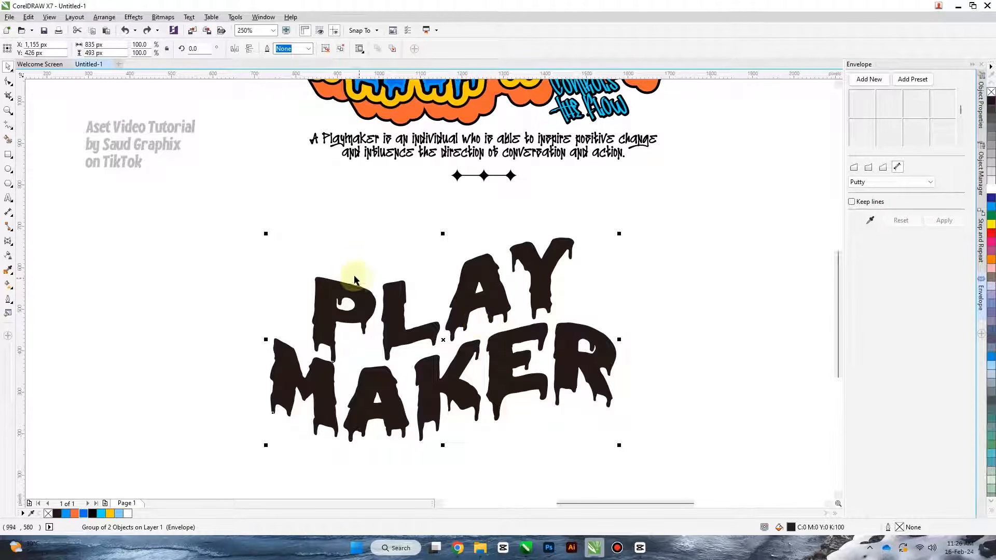
pyautogui.press('Escape')
pyautogui.click(326, 297)
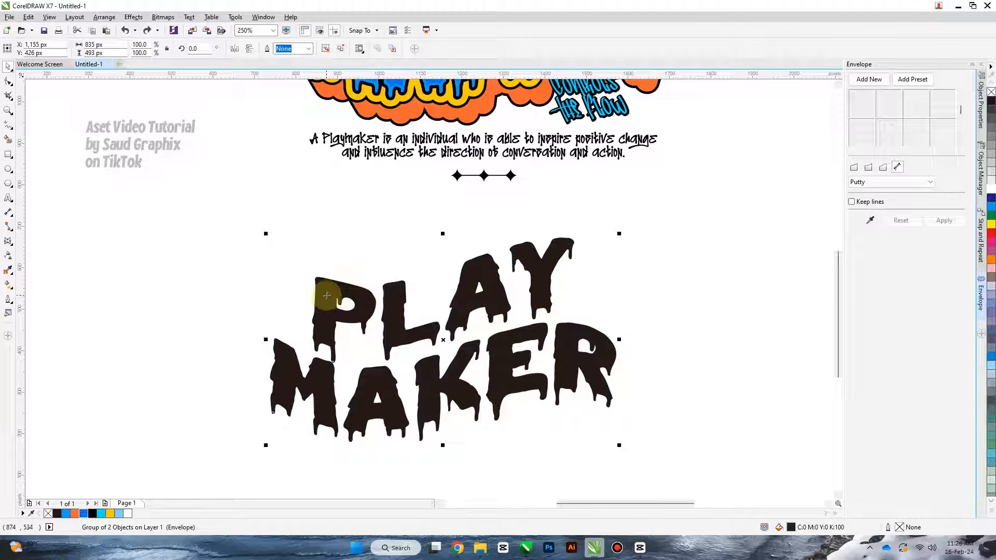
# Convert the warped PLAY MAKER text to curves and fill it with bright blue.
pyautogui.hotkey('ctrl', 'q')
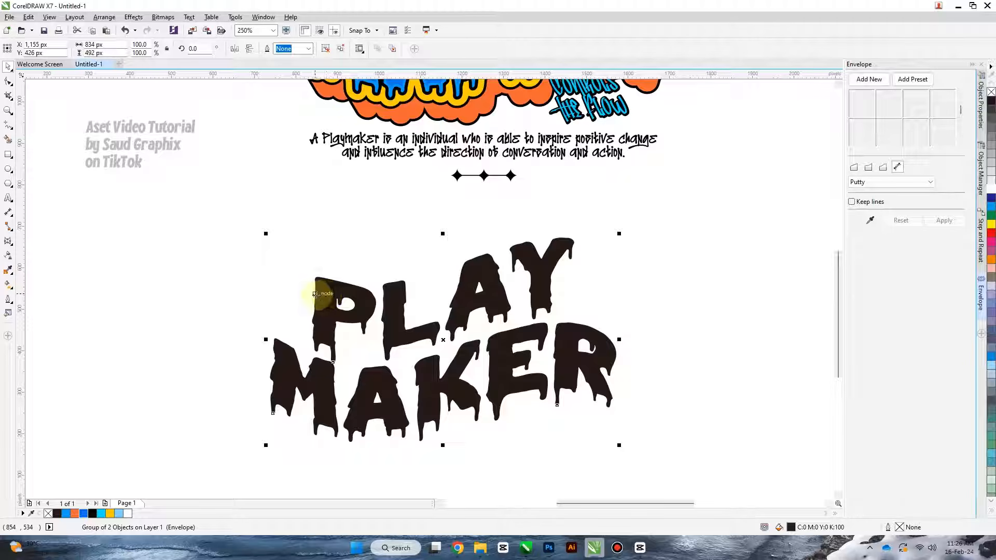
pyautogui.moveTo(324, 295)
pyautogui.mouseDown()
pyautogui.moveTo(338, 285)
pyautogui.moveTo(342, 300)
pyautogui.mouseUp()
pyautogui.hotkey('ctrl', 'z')
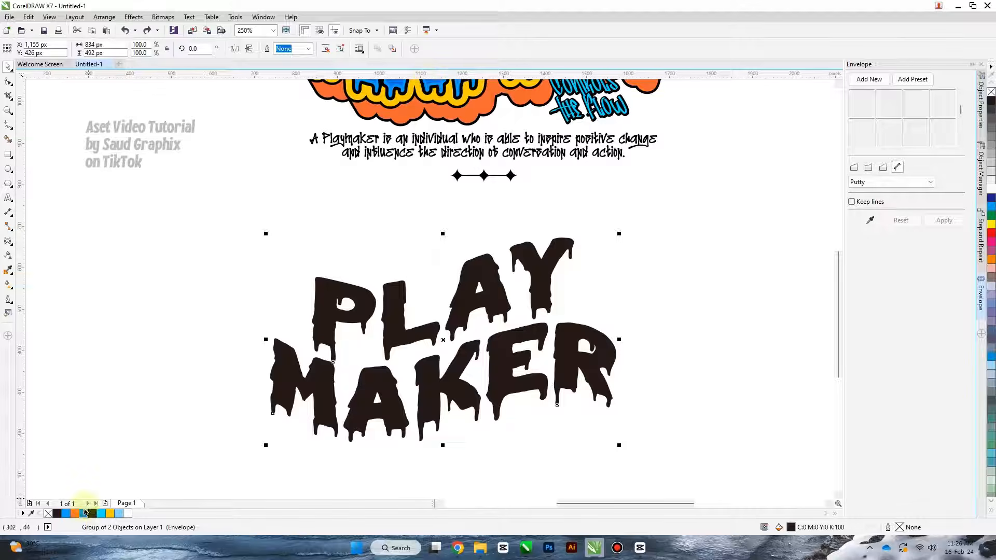
pyautogui.click(66, 513)
pyautogui.scroll(-2, 348, 361)
pyautogui.scroll(2, 371, 300)
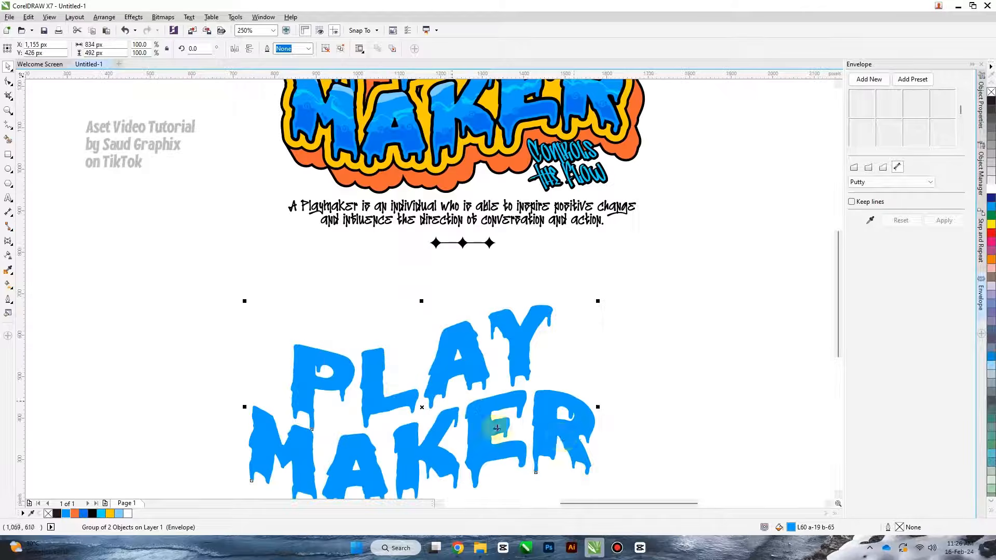
pyautogui.scroll(-2, 487, 444)
pyautogui.scroll(2, 477, 356)
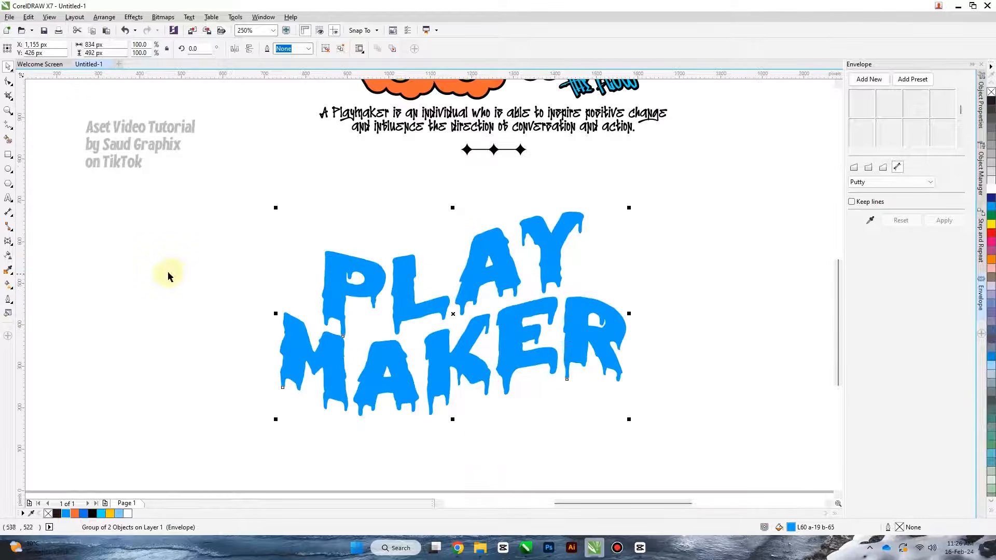
pyautogui.click(9, 243)
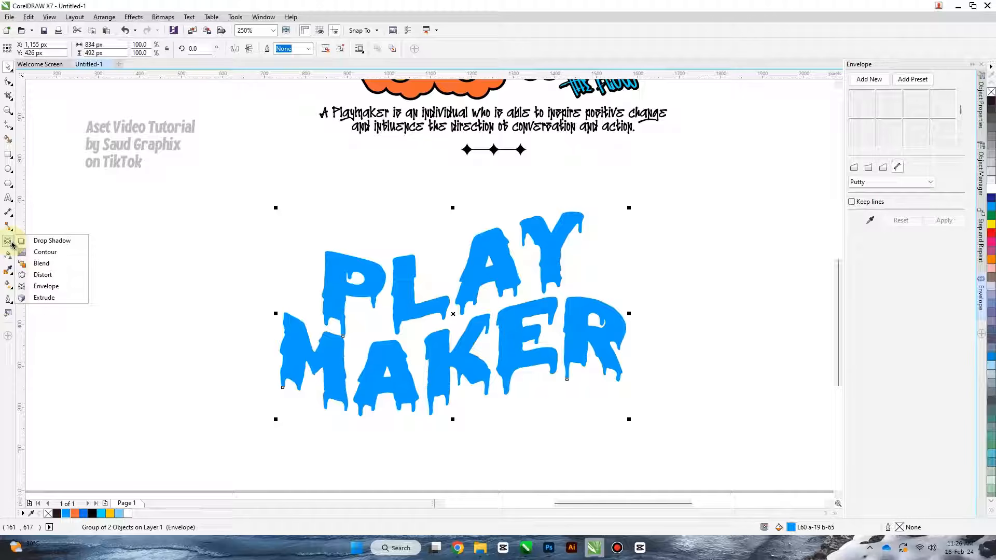
pyautogui.click(44, 252)
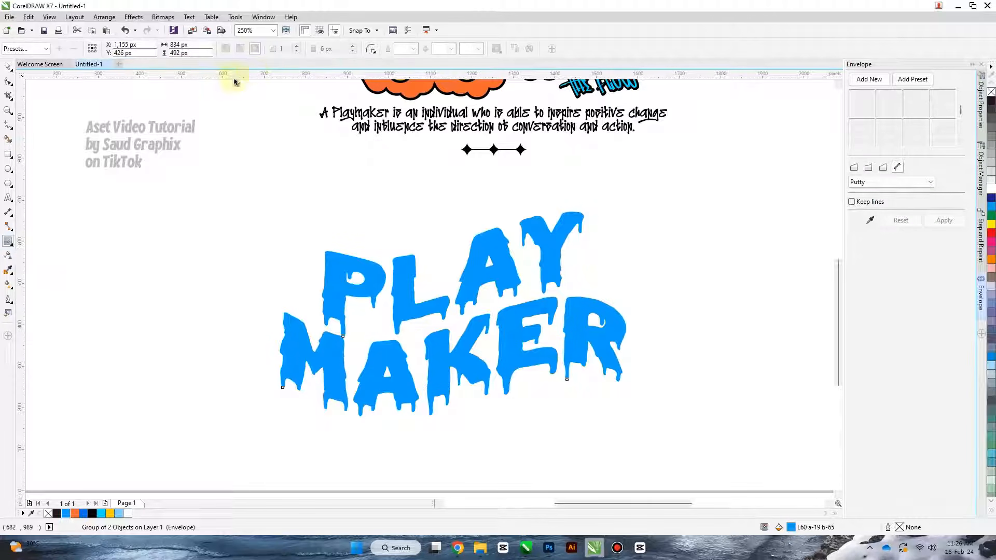
pyautogui.press('space')
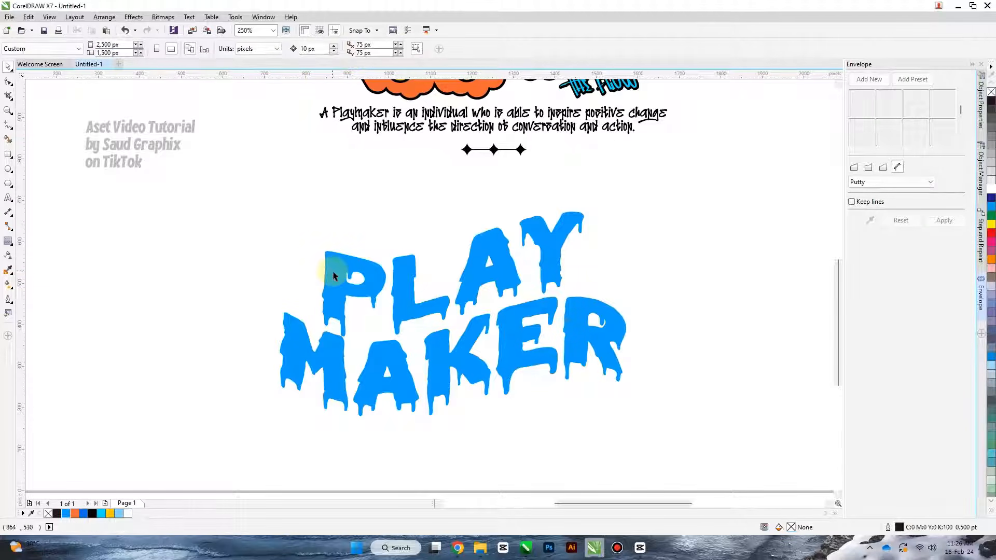
# Select all the pieces of the blue PLAY MAKER lettering and group them.
pyautogui.click(329, 271)
pyautogui.click(185, 207)
pyautogui.moveTo(192, 196); pyautogui.dragTo(697, 446)
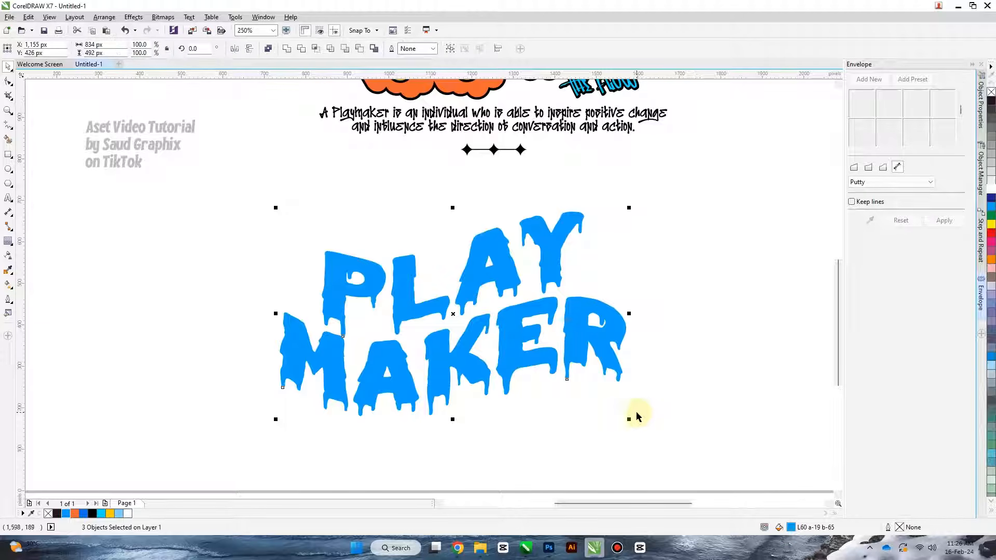
pyautogui.hotkey('ctrl', 'g')
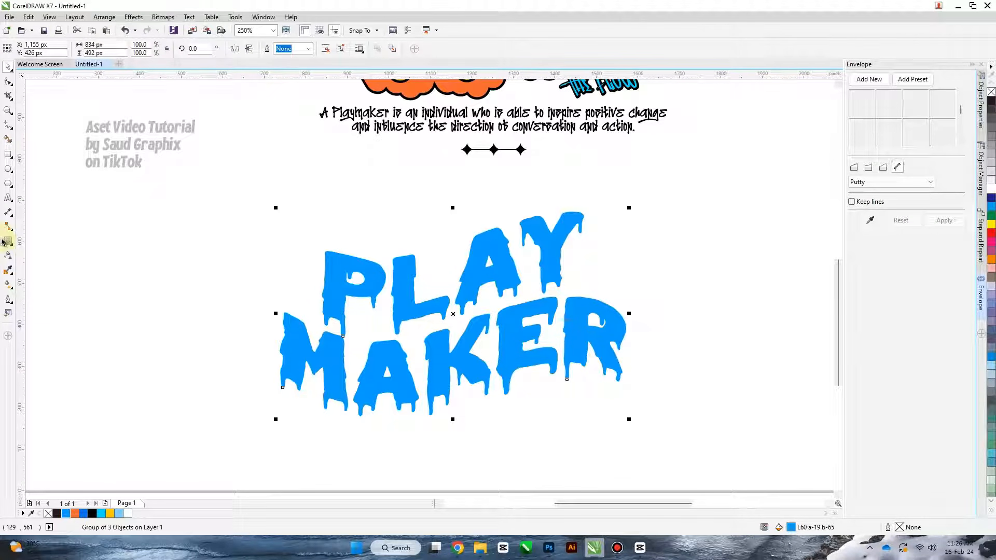
# Add a one-step black outside contour around the blue lettering.
pyautogui.click(8, 241)
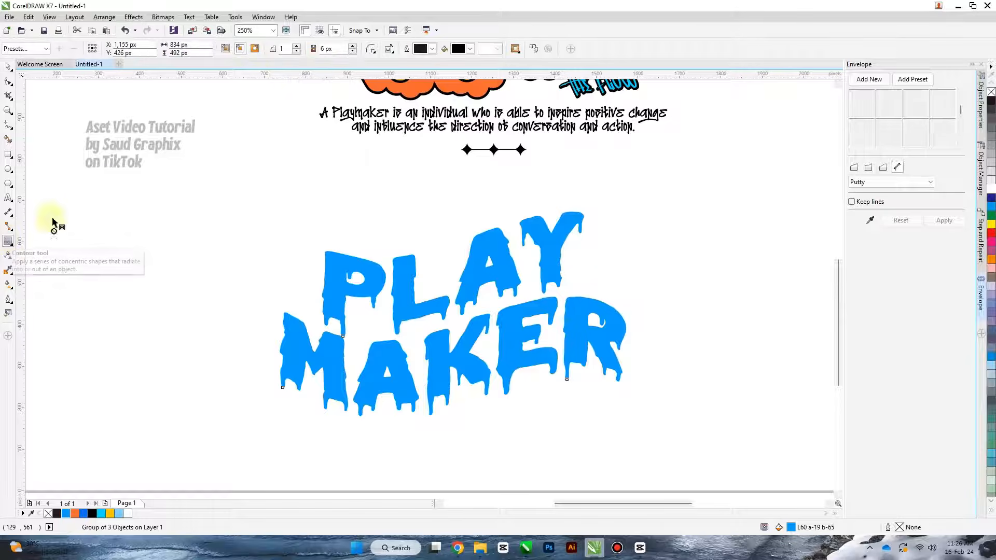
pyautogui.click(255, 49)
pyautogui.scroll(2, 356, 277)
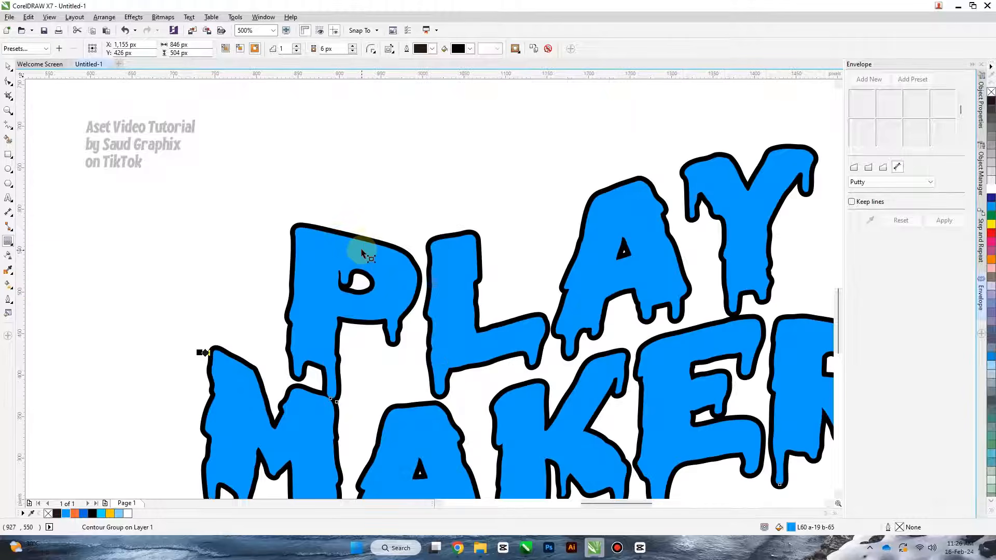
# Set the offset of the black contour to 10 px.
pyautogui.click(332, 49)
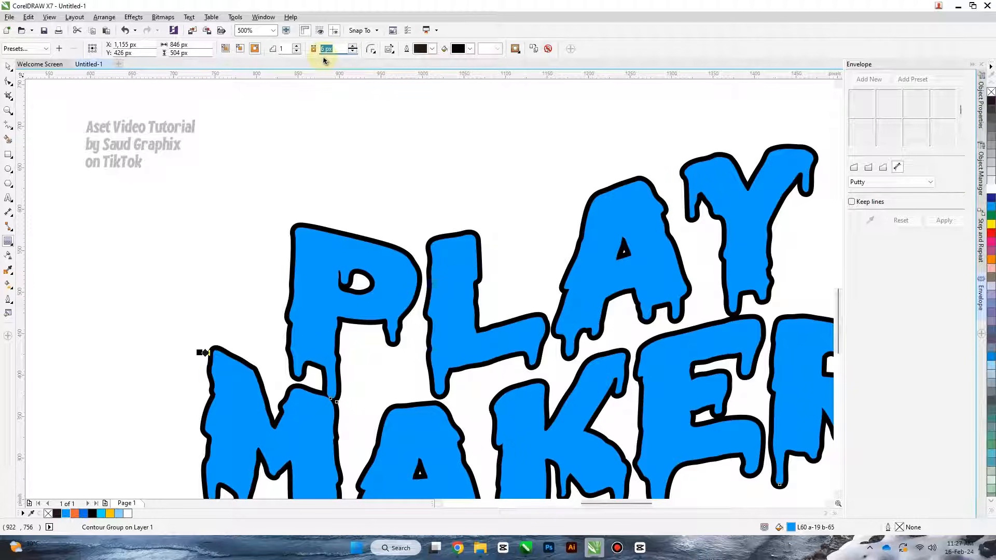
pyautogui.write('10')
pyautogui.press('Return')
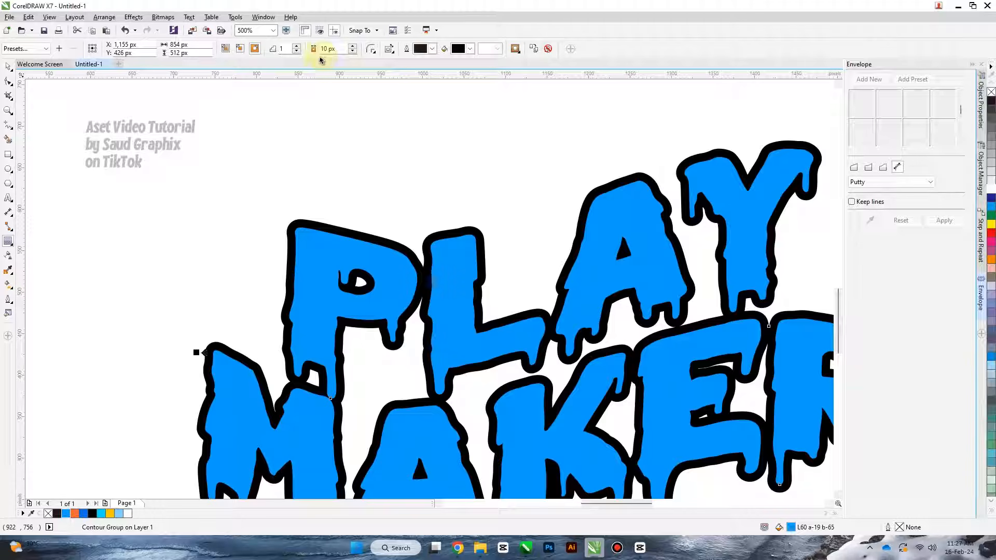
# Set the offset of the black contour to 7 px.
pyautogui.click(328, 48)
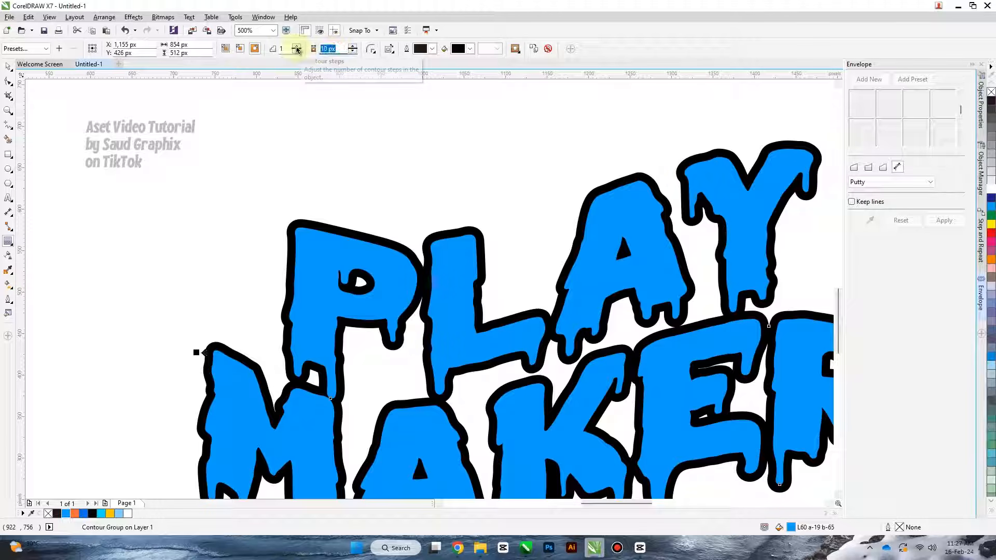
pyautogui.write('7')
pyautogui.press('Return')
pyautogui.scroll(-1, 356, 251)
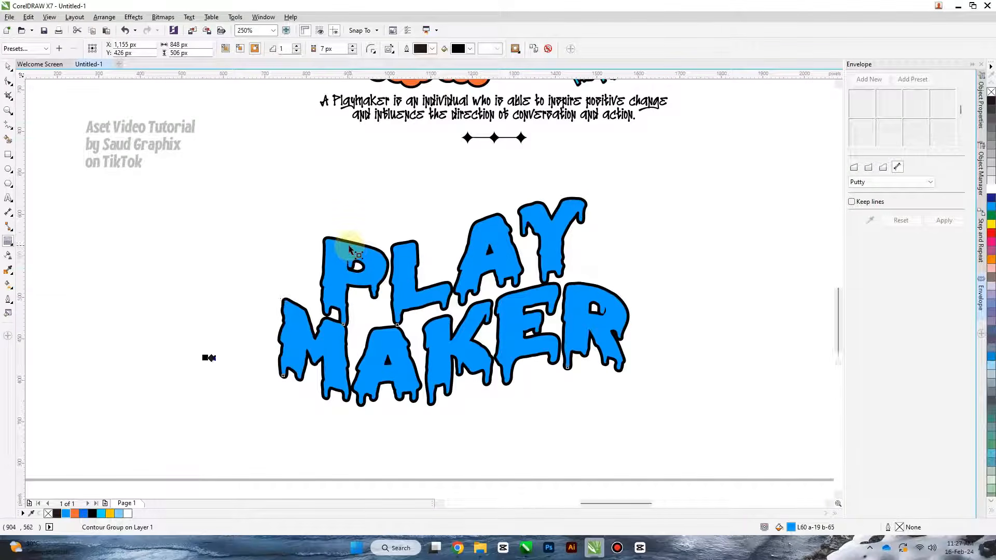
# Break the contour group apart to separate the black outline from the blue lettering.
pyautogui.scroll(1, 351, 252)
pyautogui.rightClick(349, 239)
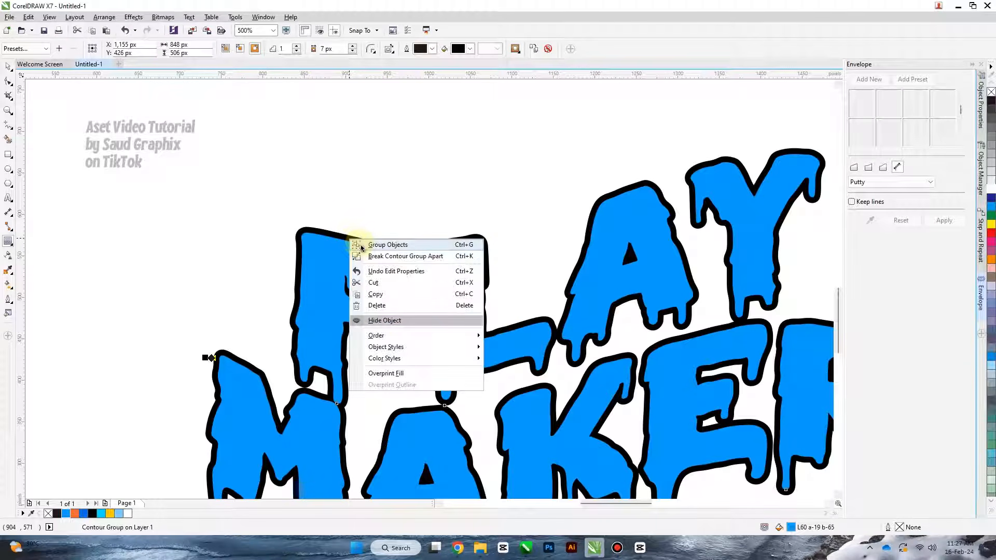
pyautogui.click(380, 261)
pyautogui.scroll(-2, 345, 240)
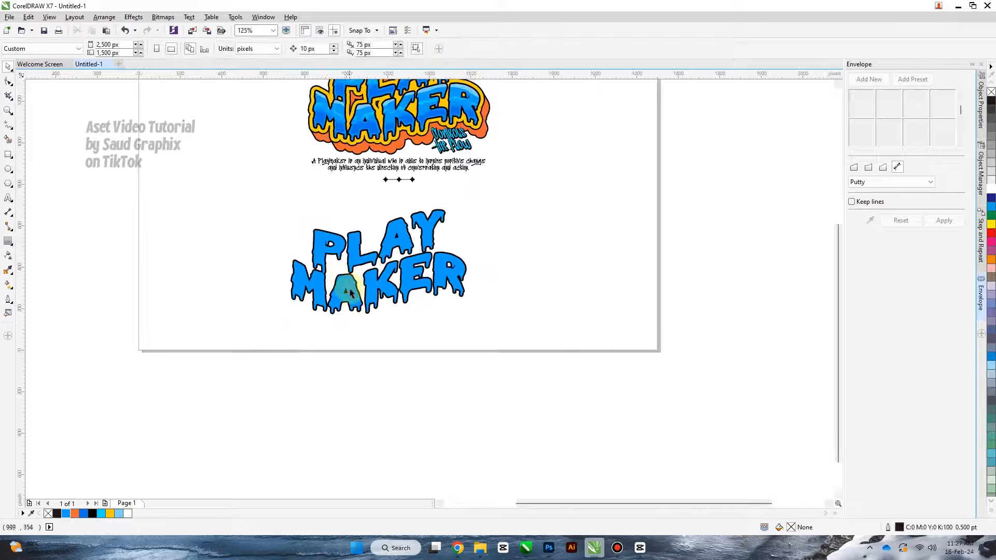
# Add a one-step 7 px outside contour around the black outline of the lettering.
pyautogui.scroll(2, 350, 293)
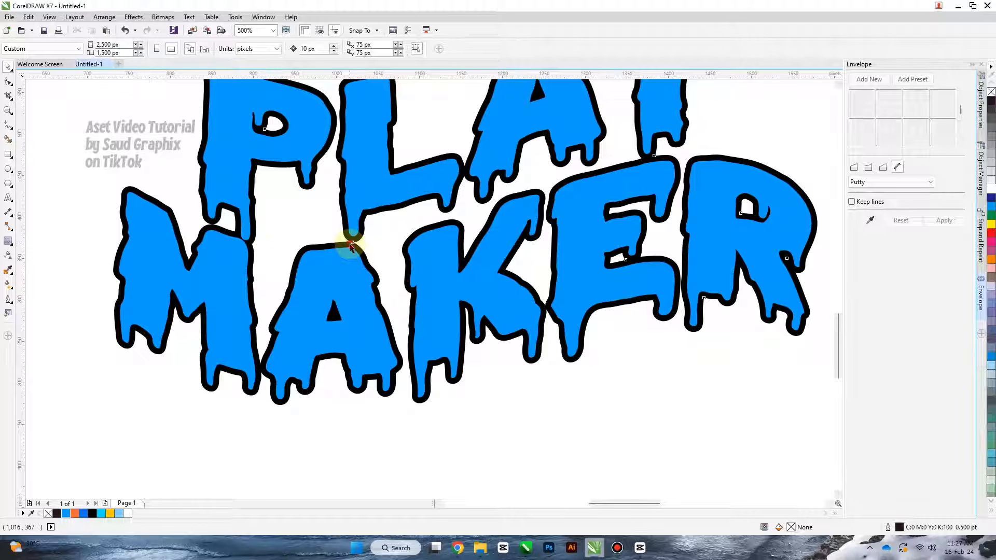
pyautogui.click(351, 245)
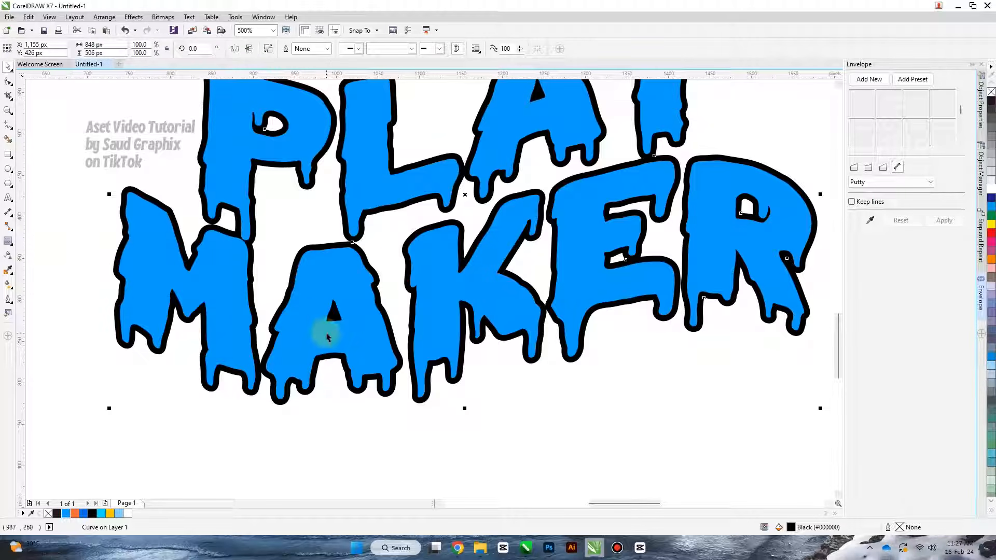
pyautogui.scroll(-1, 326, 337)
pyautogui.scroll(1, 304, 306)
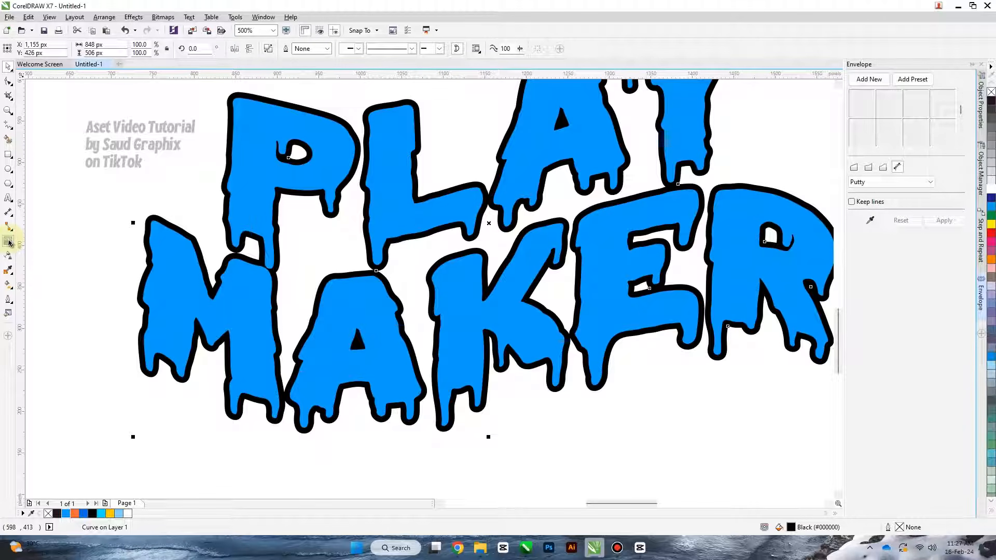
pyautogui.click(9, 242)
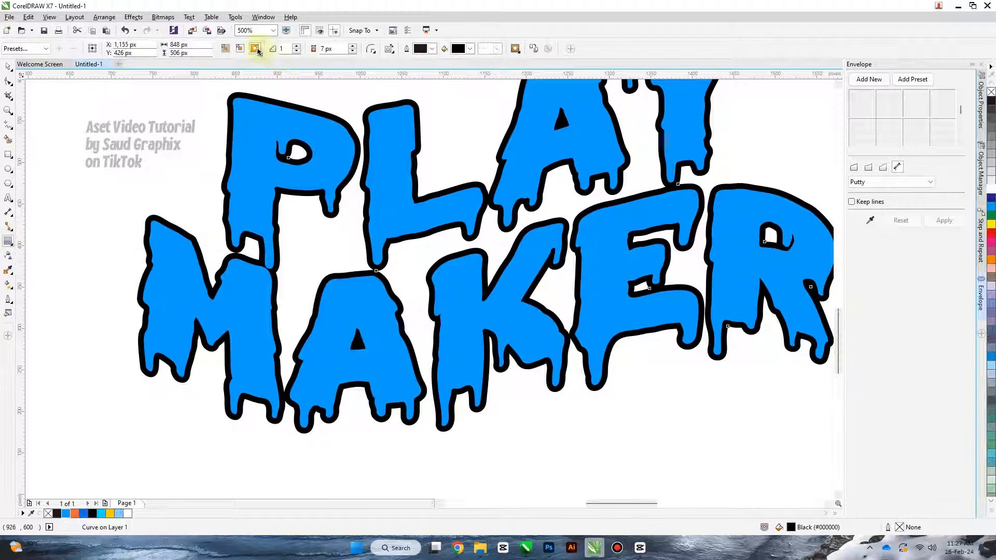
pyautogui.click(470, 48)
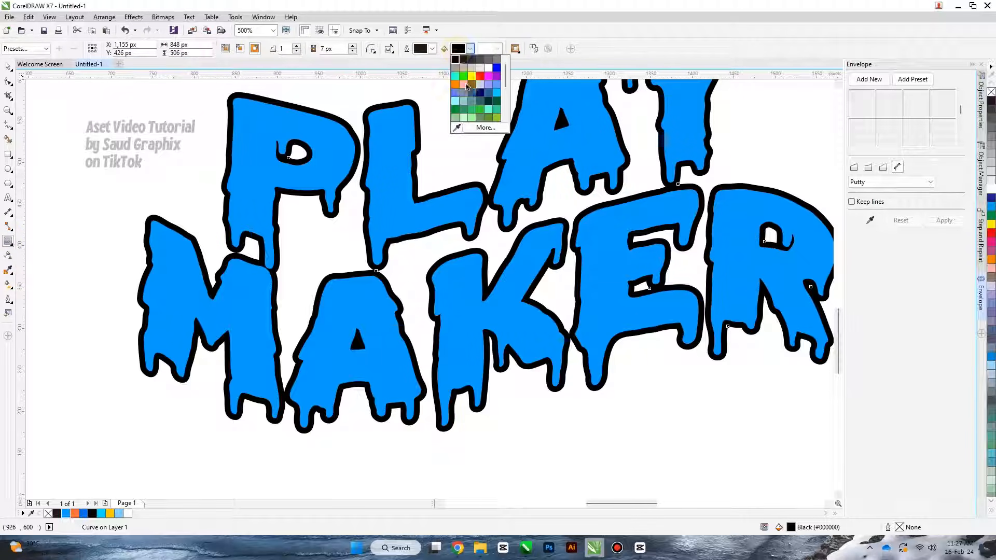
pyautogui.click(457, 127)
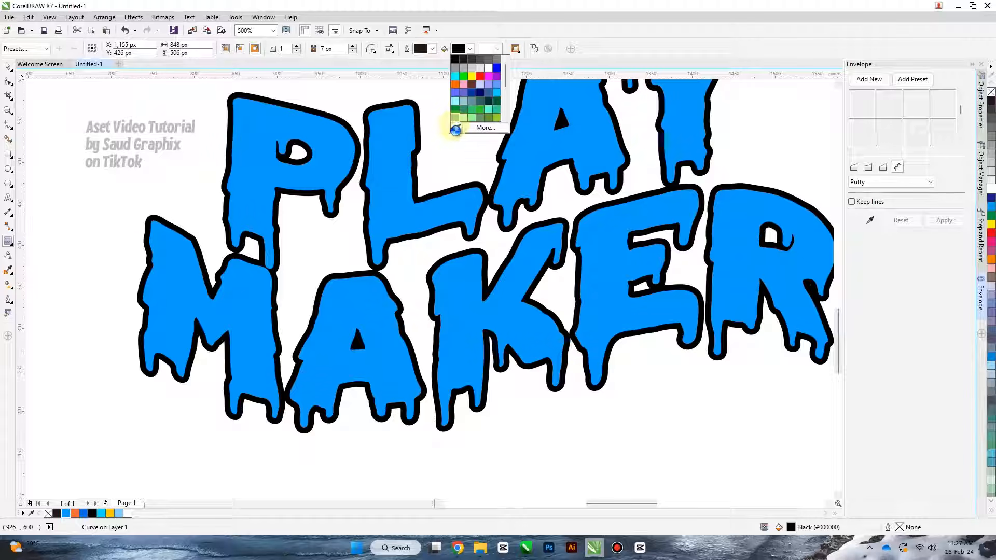
pyautogui.click(464, 118)
# Sample yellow (#FFCC00) as the fill color of the outer contour.
pyautogui.click(470, 48)
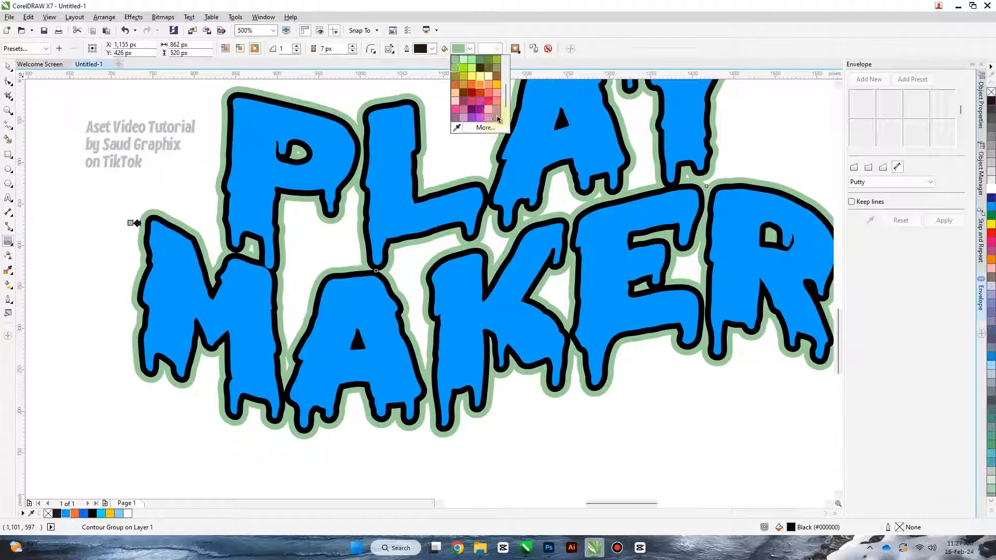
pyautogui.click(457, 127)
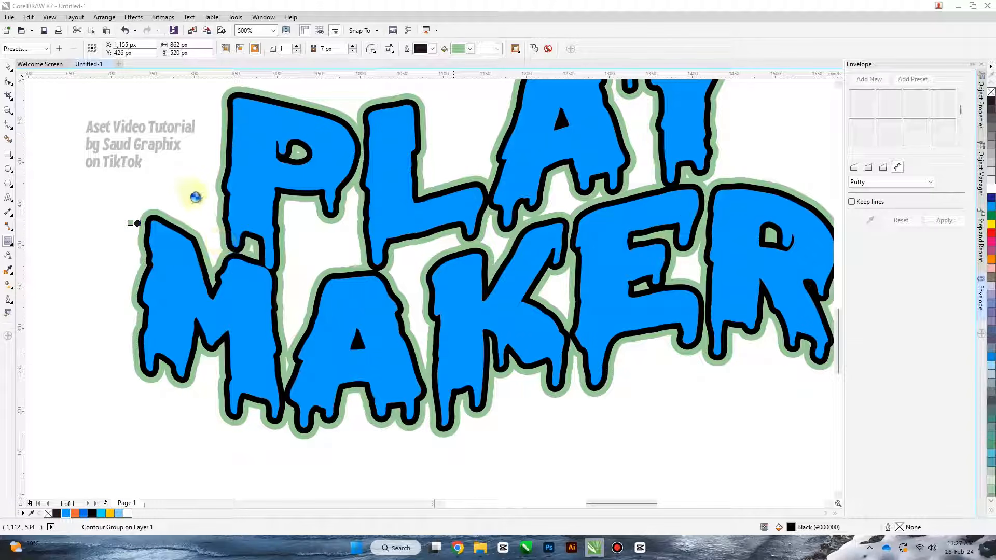
pyautogui.click(196, 197)
pyautogui.press('Escape')
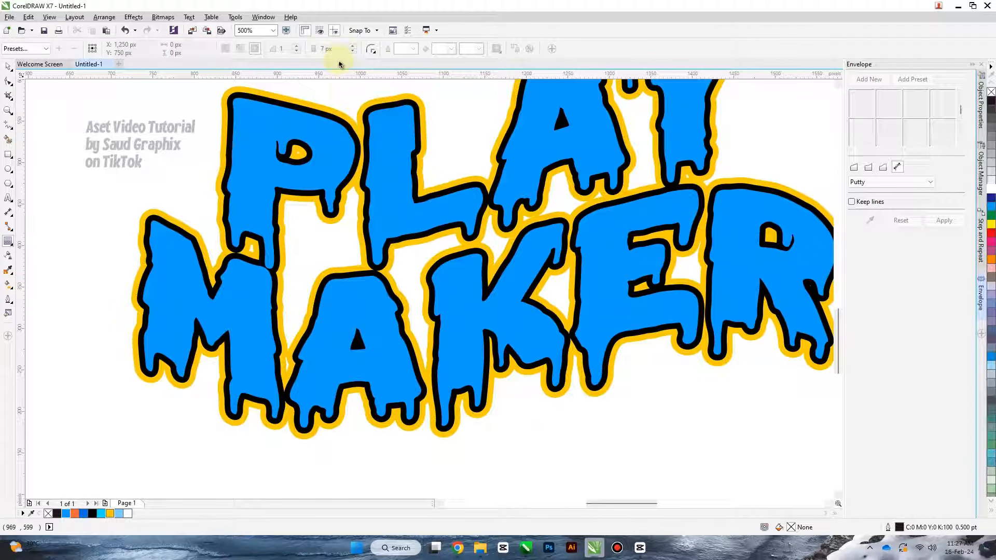
# Set the offset of the yellow contour to 10 px.
pyautogui.click(344, 120)
pyautogui.moveTo(336, 53); pyautogui.dragTo(307, 54)
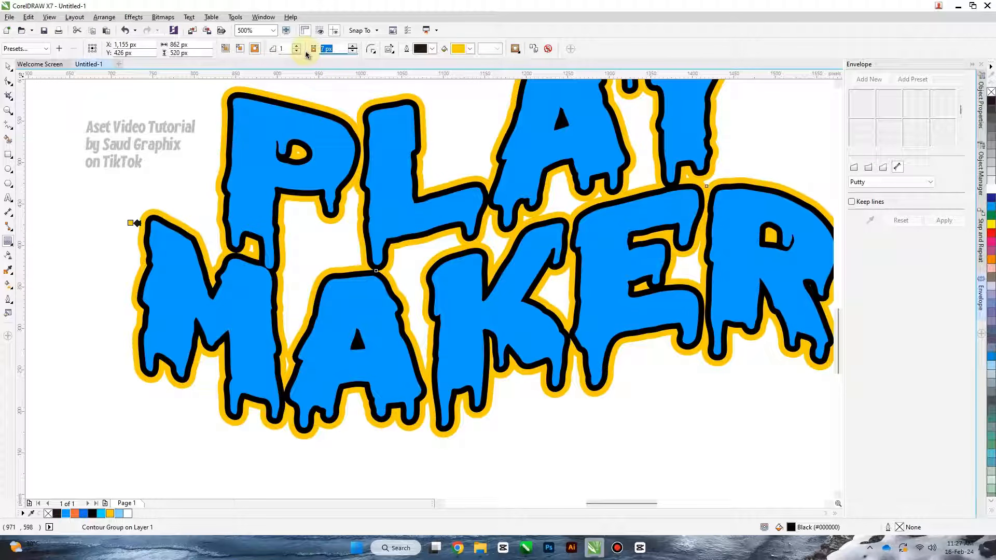
pyautogui.write('10')
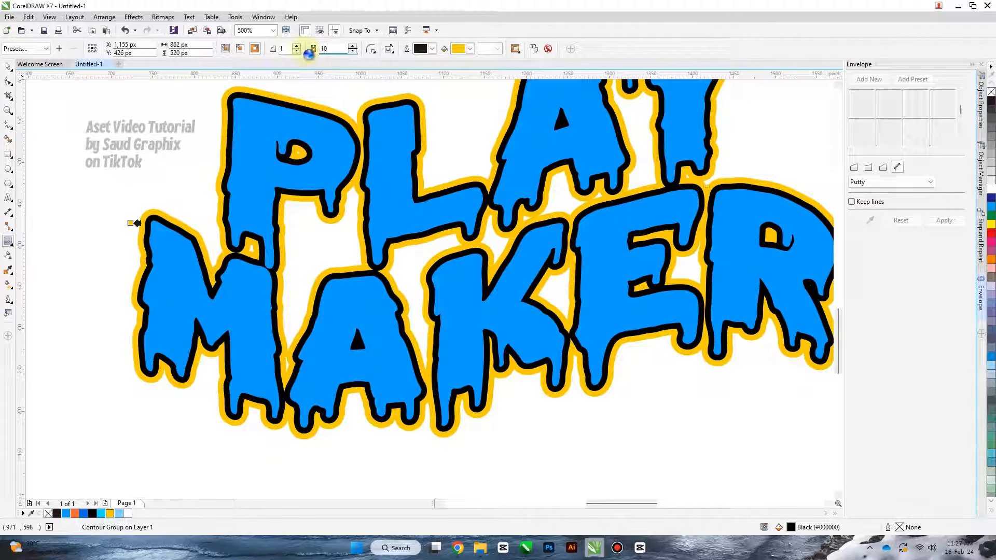
pyautogui.press('Return')
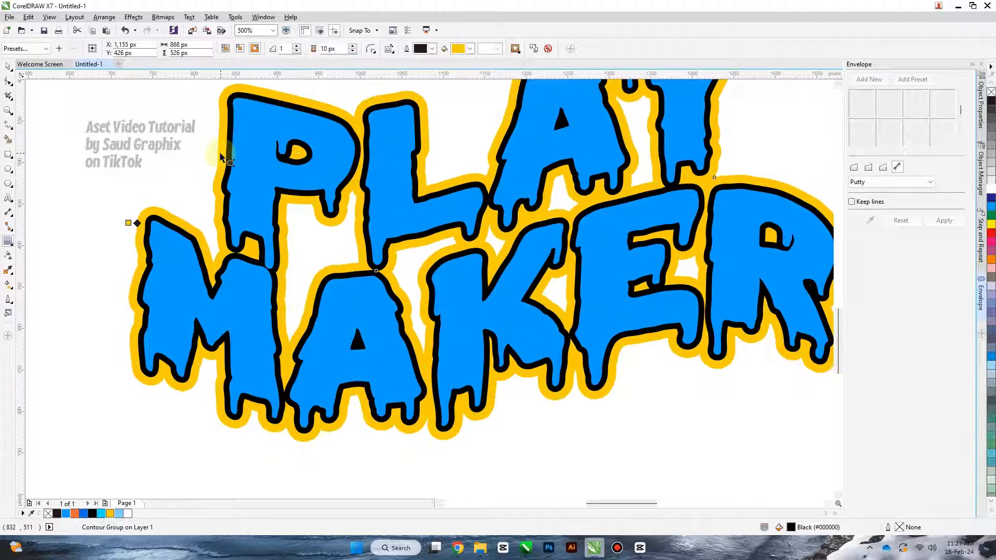
# Set the offset of the yellow contour to 12 px.
pyautogui.click(337, 50)
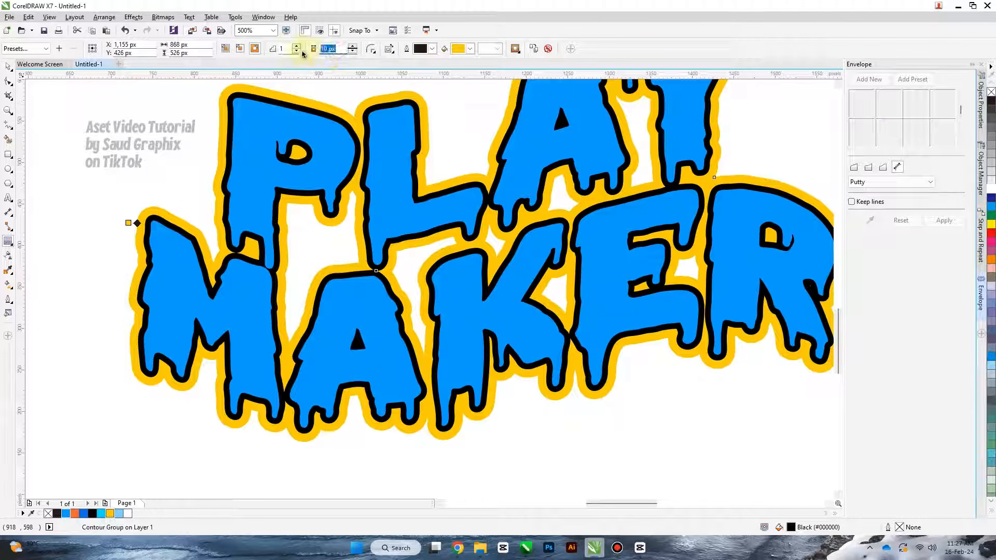
pyautogui.write('12')
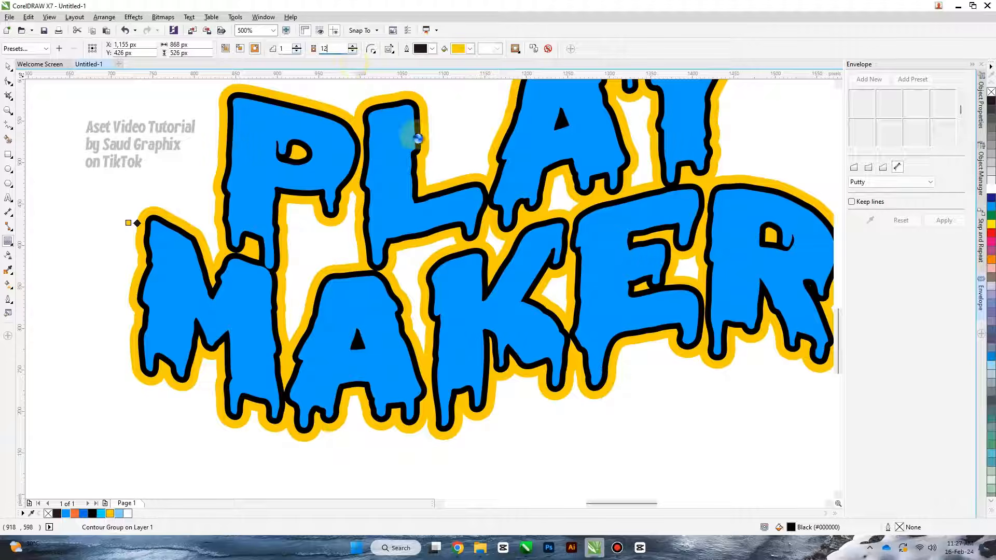
pyautogui.press('Return')
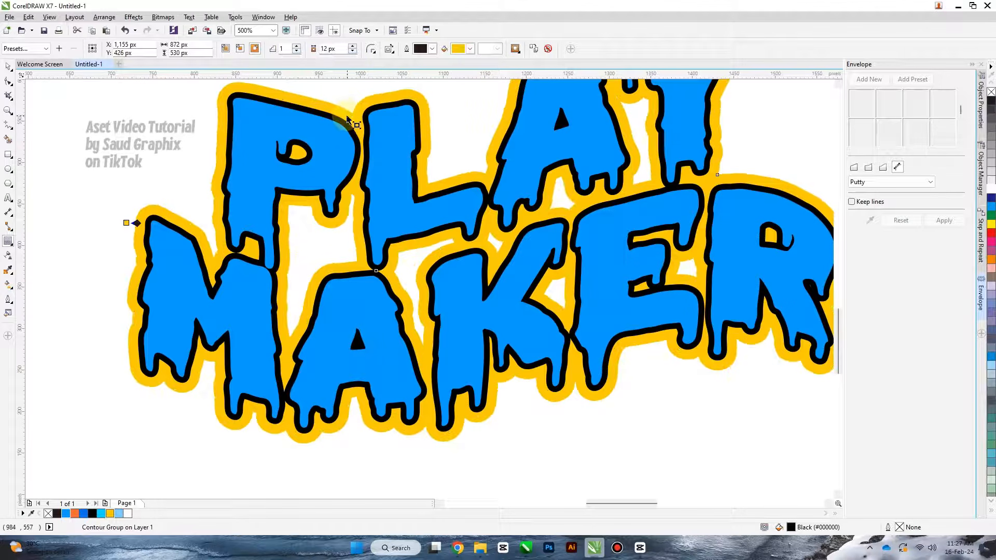
# Break the yellow contour group apart and select the separated yellow outline.
pyautogui.rightClick(349, 117)
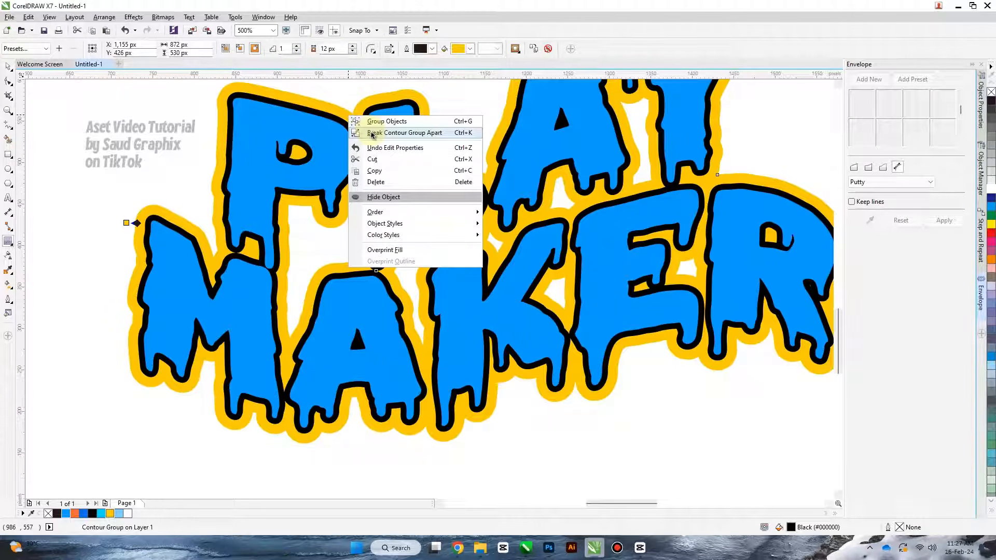
pyautogui.click(372, 134)
pyautogui.click(7, 67)
pyautogui.click(181, 190)
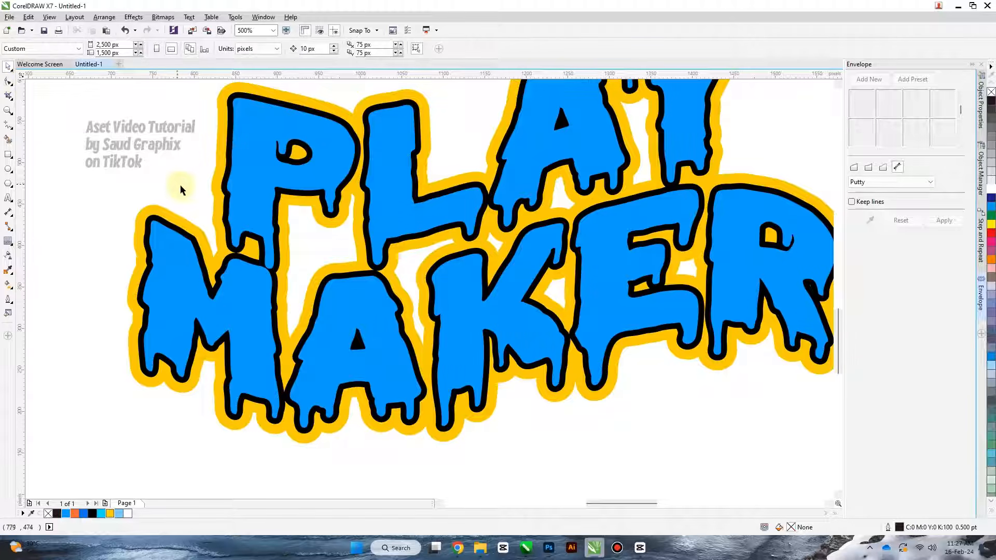
pyautogui.click(216, 220)
pyautogui.scroll(-2, 303, 311)
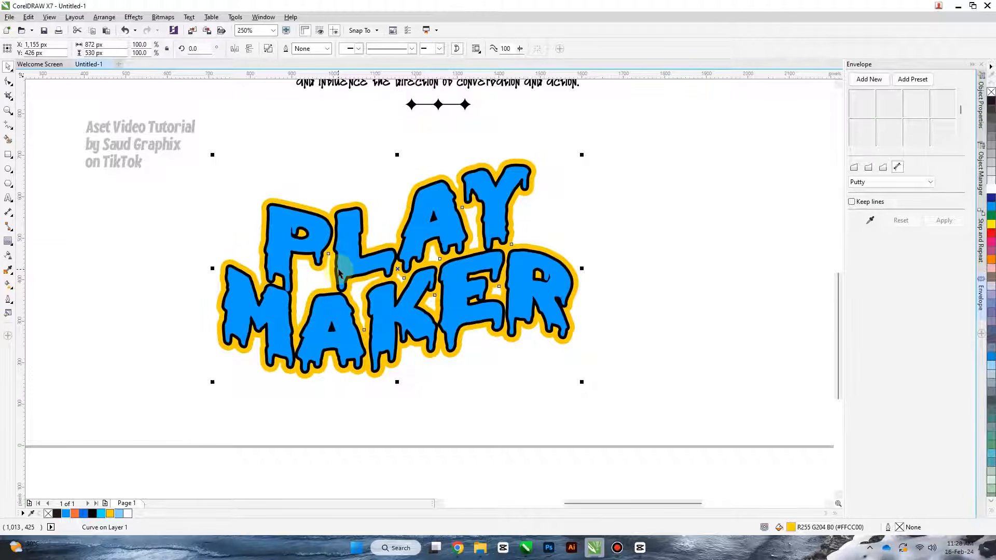
# Make an Autumn Orange (#FF6633) copy of the yellow outline, offset diagonally down and right, and send it behind the lettering.
pyautogui.hotkey('shift', 'pageup')
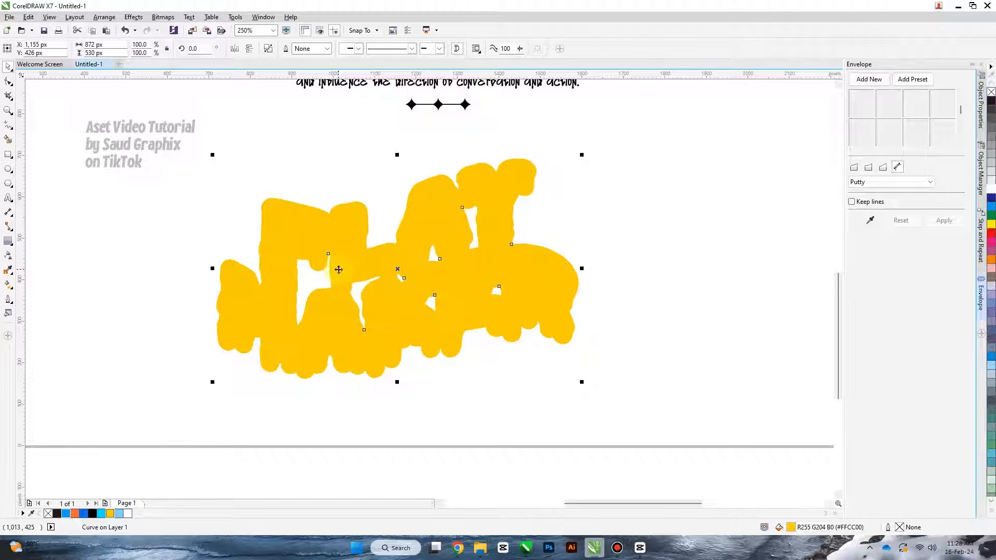
pyautogui.click(75, 516)
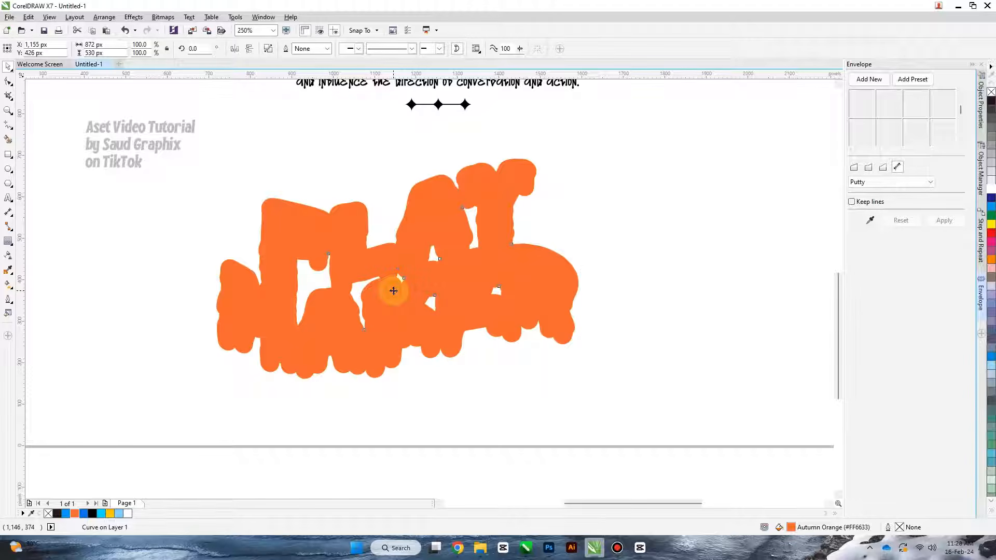
pyautogui.moveTo(393, 294); pyautogui.dragTo(408, 310)
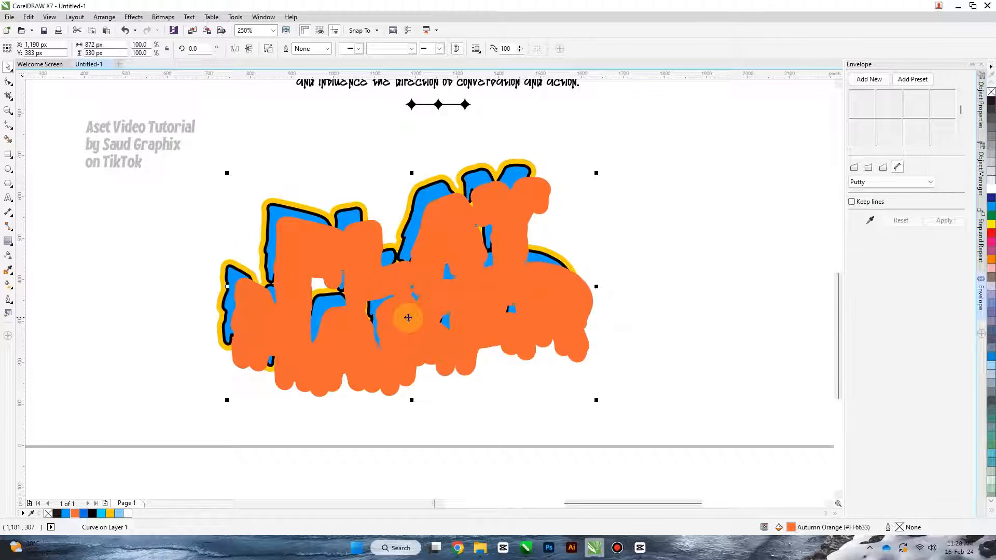
pyautogui.hotkey('shift', 'pagedown')
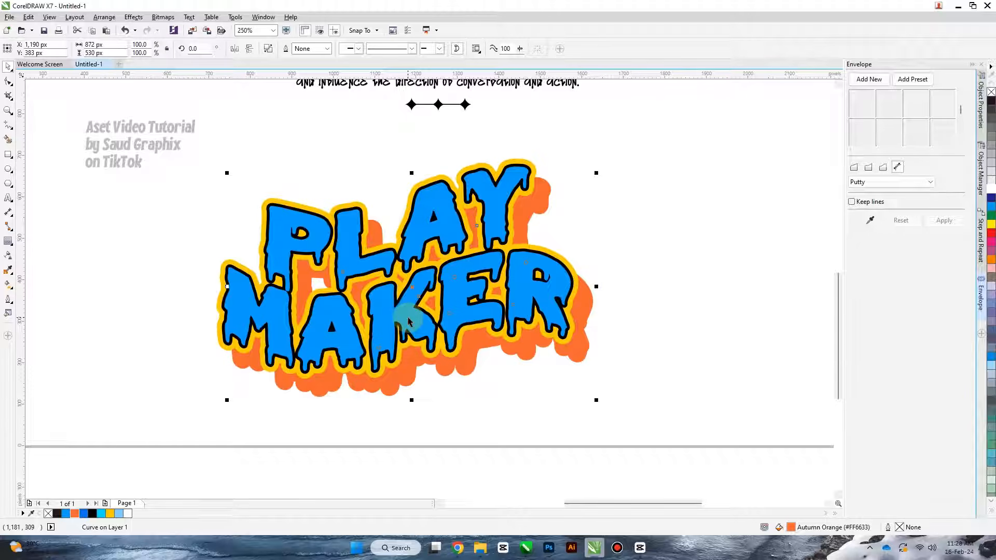
# Shift the orange shadow shape horizontally about 16 px to the left.
pyautogui.click(584, 360)
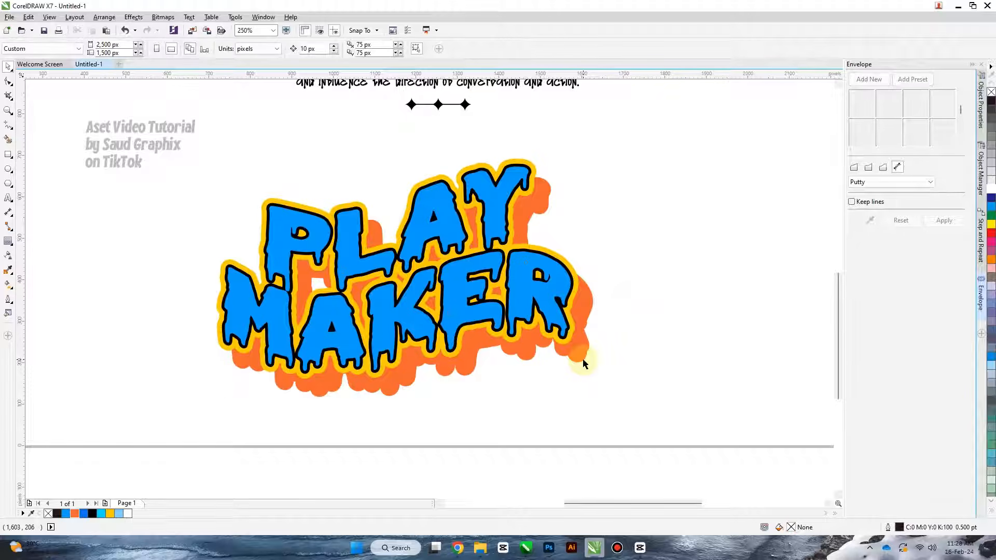
pyautogui.click(470, 358)
pyautogui.click(478, 396)
pyautogui.click(447, 363)
pyautogui.scroll(2, 447, 362)
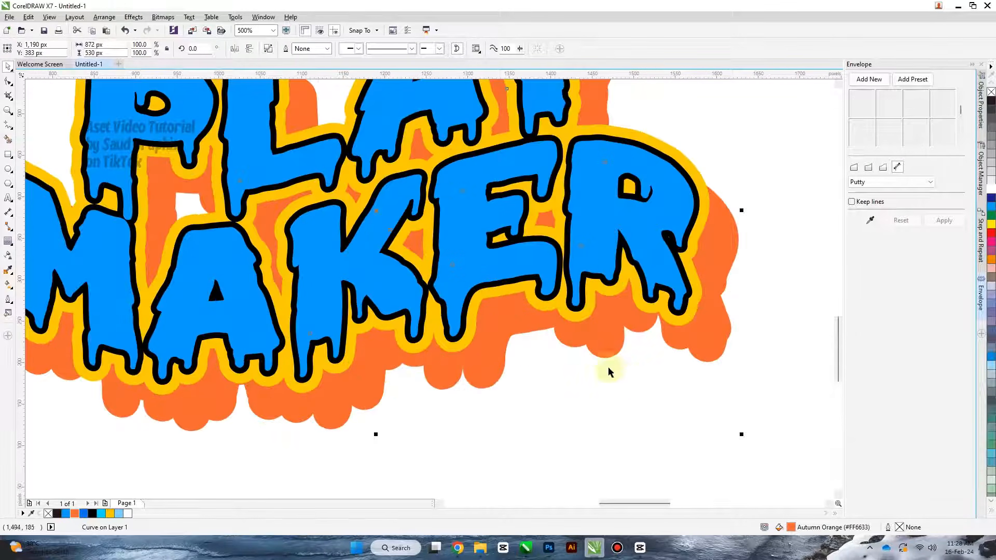
pyautogui.moveTo(597, 332); pyautogui.dragTo(590, 330)
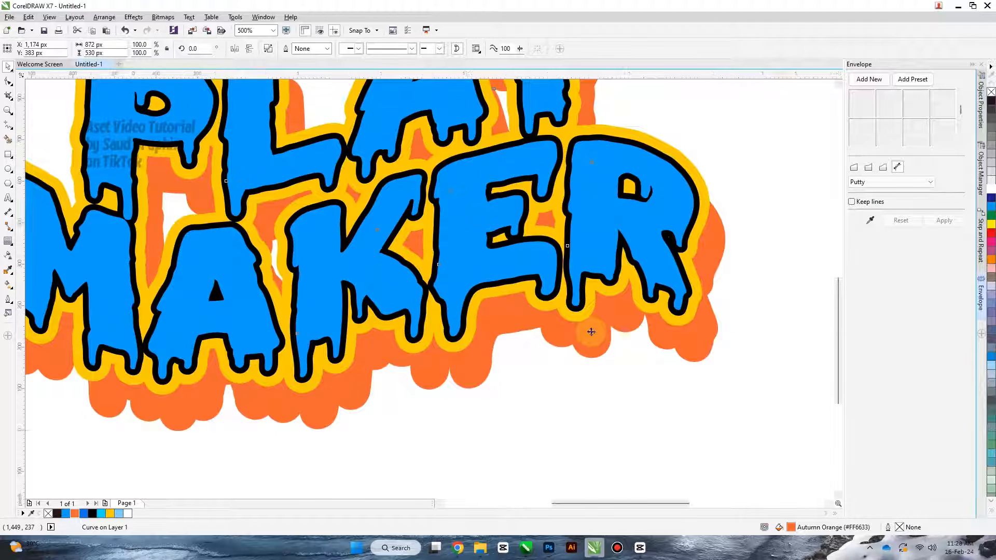
pyautogui.scroll(-2, 589, 342)
pyautogui.click(589, 376)
pyautogui.scroll(-3, 435, 236)
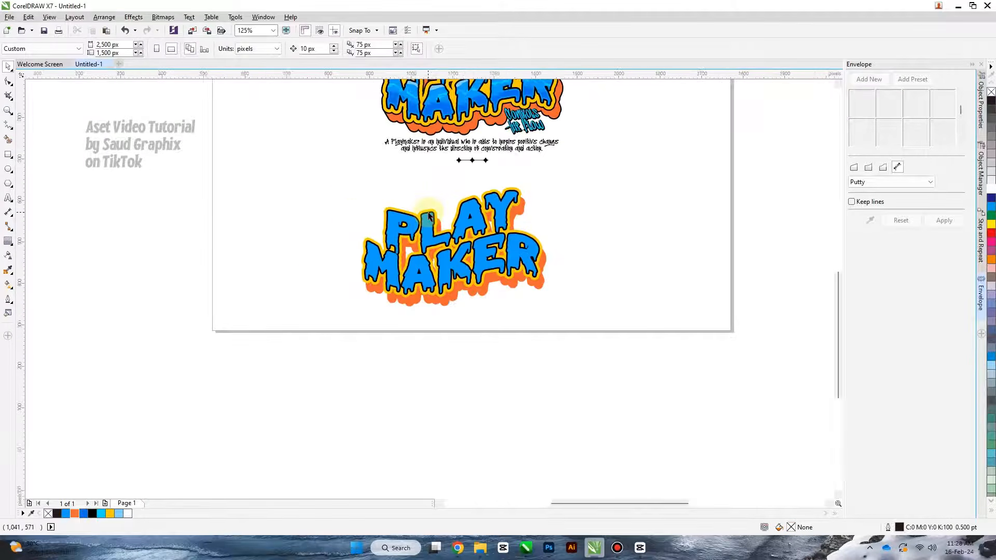
# Add an outside contour to the yellow outline with black sampled from the lettering as its fill color.
pyautogui.scroll(5, 428, 210)
pyautogui.click(428, 210)
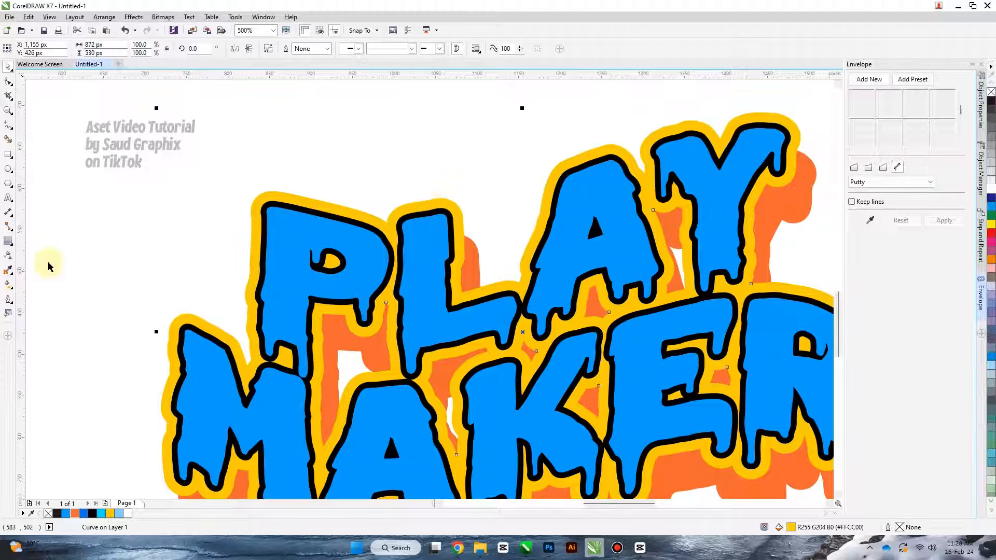
pyautogui.click(13, 241)
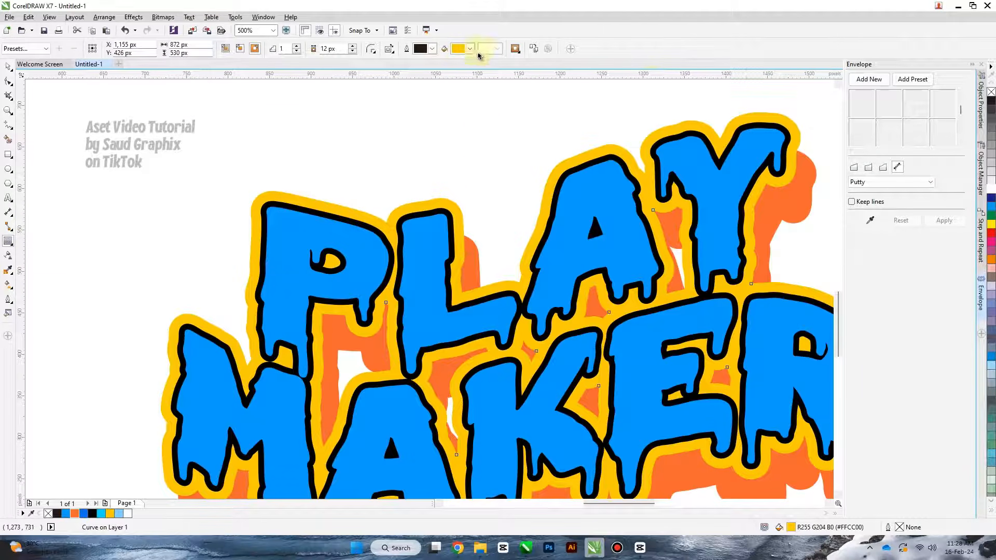
pyautogui.click(464, 50)
pyautogui.click(456, 127)
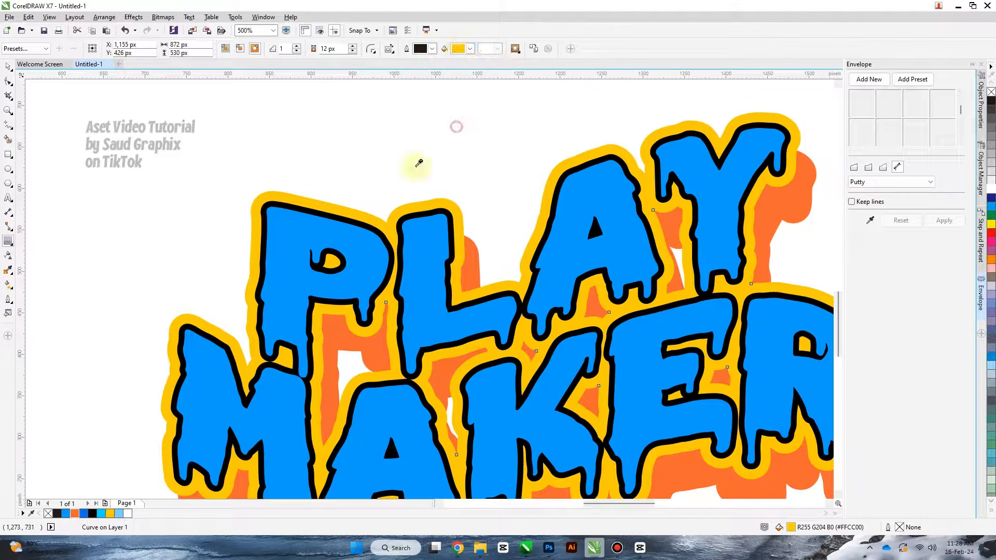
pyautogui.click(259, 275)
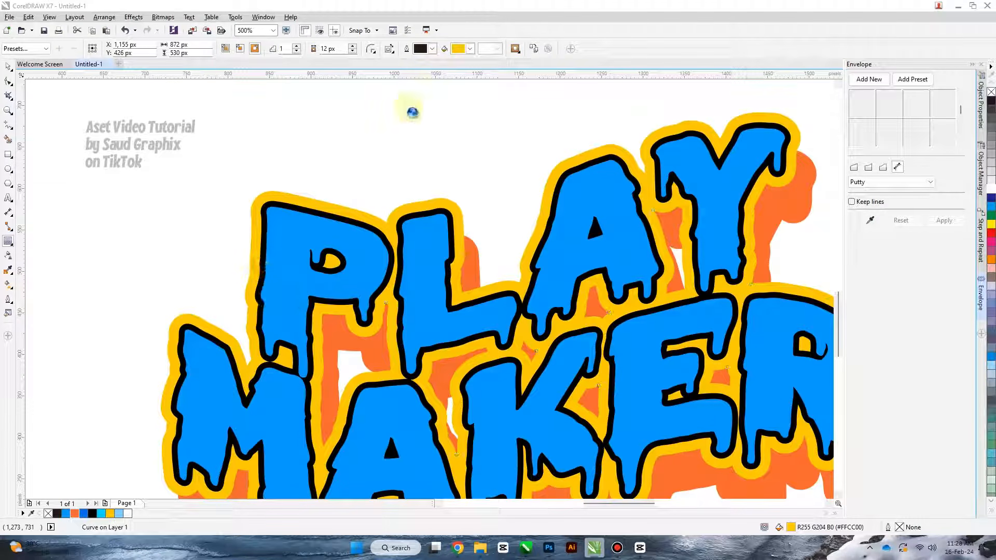
# Set the offset of the black contour around the yellow outline to 7 px.
pyautogui.doubleClick(331, 49)
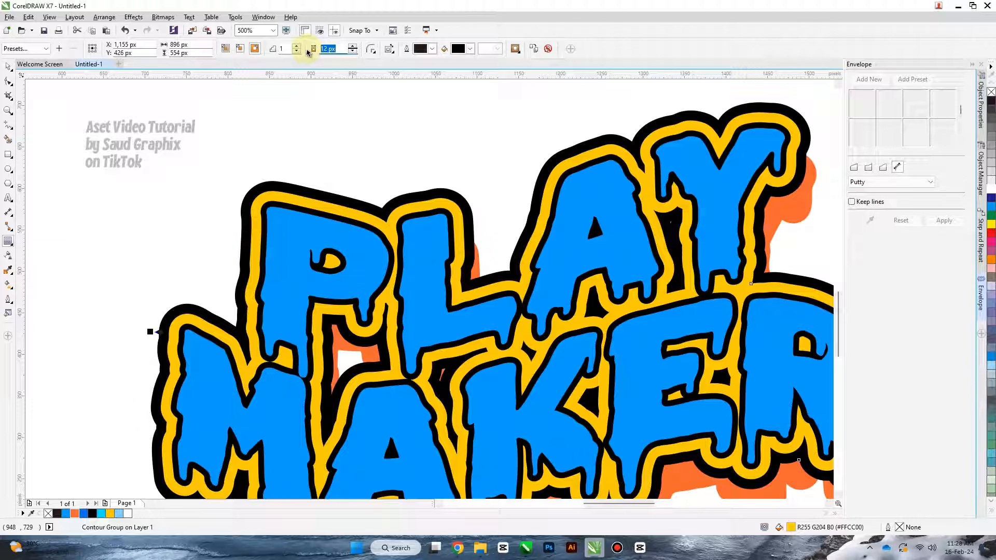
pyautogui.press('BackSpace')
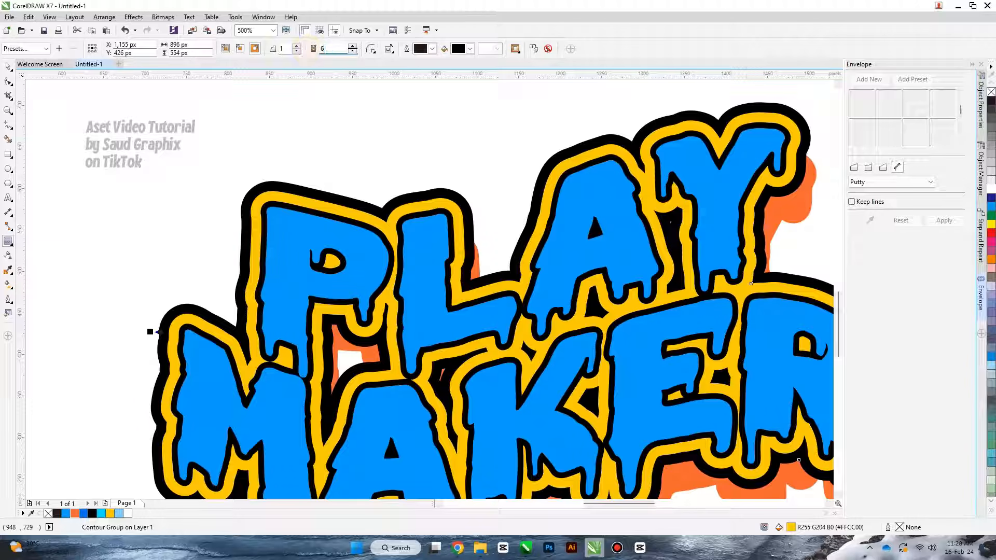
pyautogui.write('7')
pyautogui.press('Return')
pyautogui.scroll(-3, 368, 192)
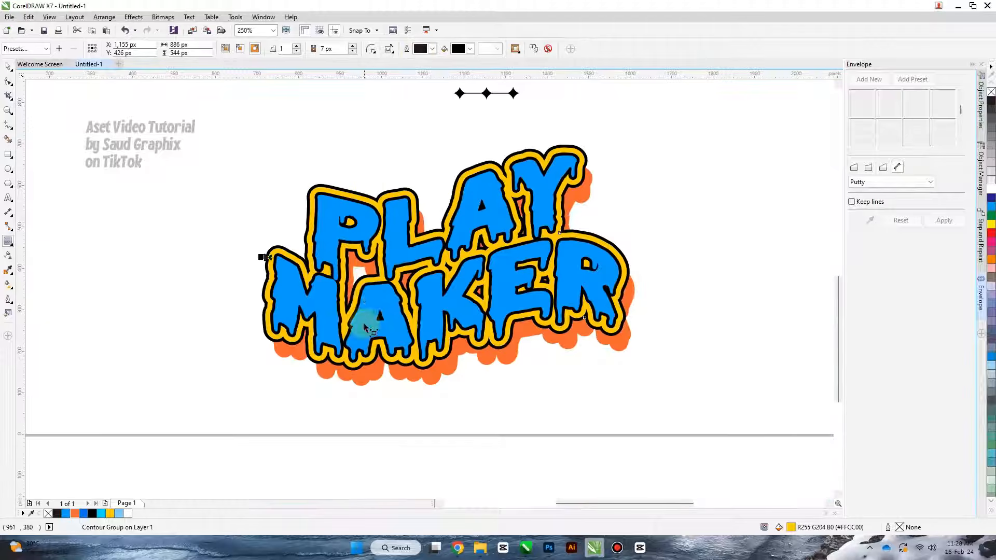
# Add a 7 px outside black contour to the orange shadow shape.
pyautogui.scroll(3, 368, 371)
pyautogui.click(372, 388)
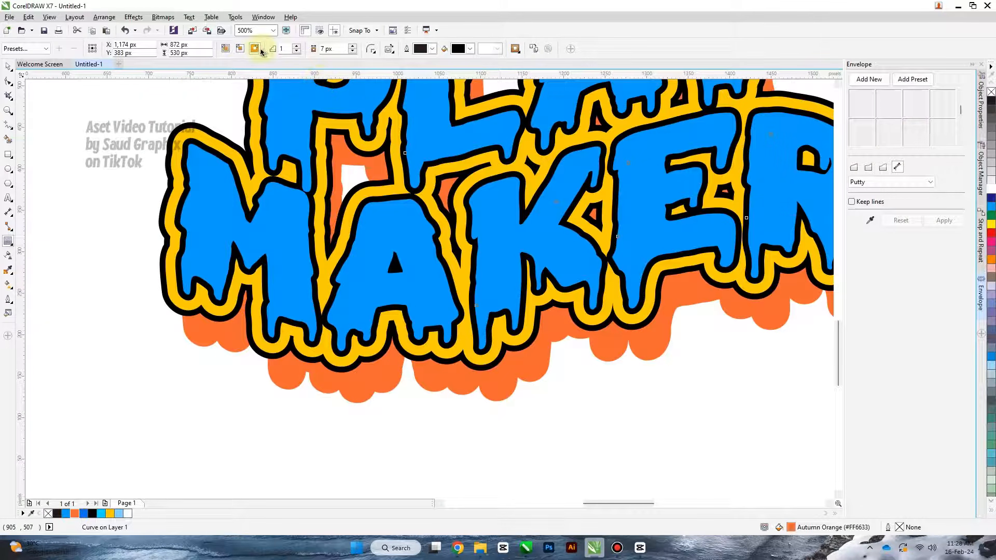
pyautogui.click(260, 49)
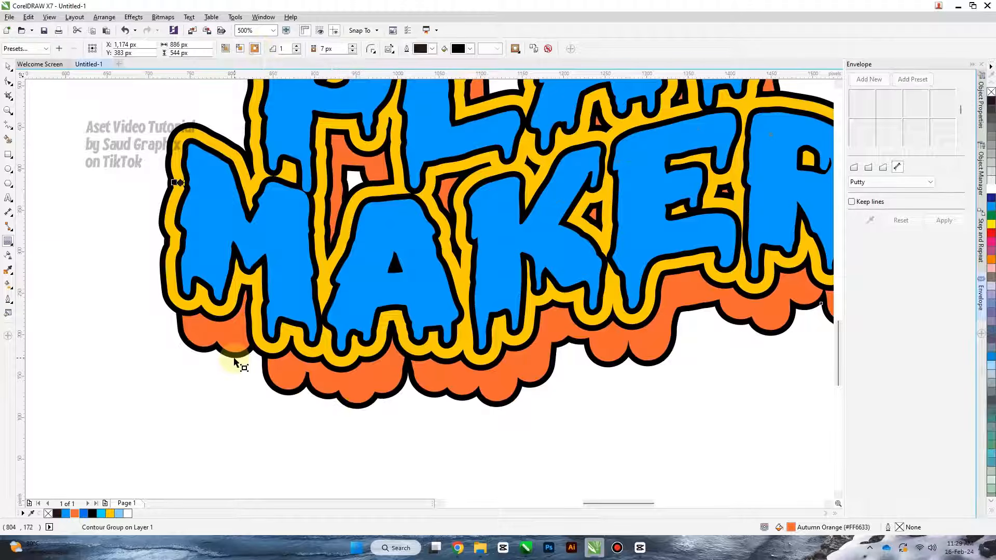
# Break apart the black contour groups of the orange shadow and the yellow outline.
pyautogui.rightClick(236, 361)
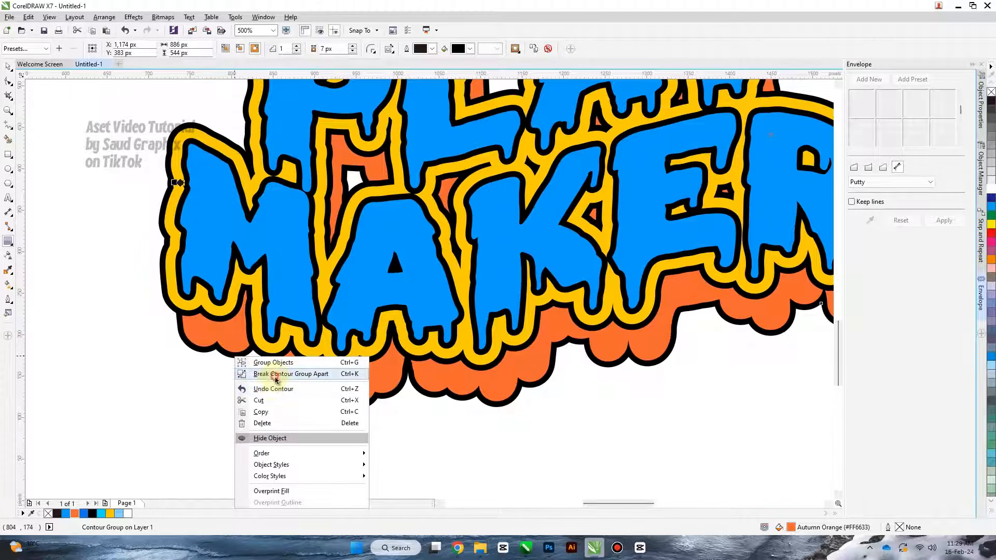
pyautogui.click(267, 373)
pyautogui.scroll(-2, 341, 313)
pyautogui.scroll(2, 305, 194)
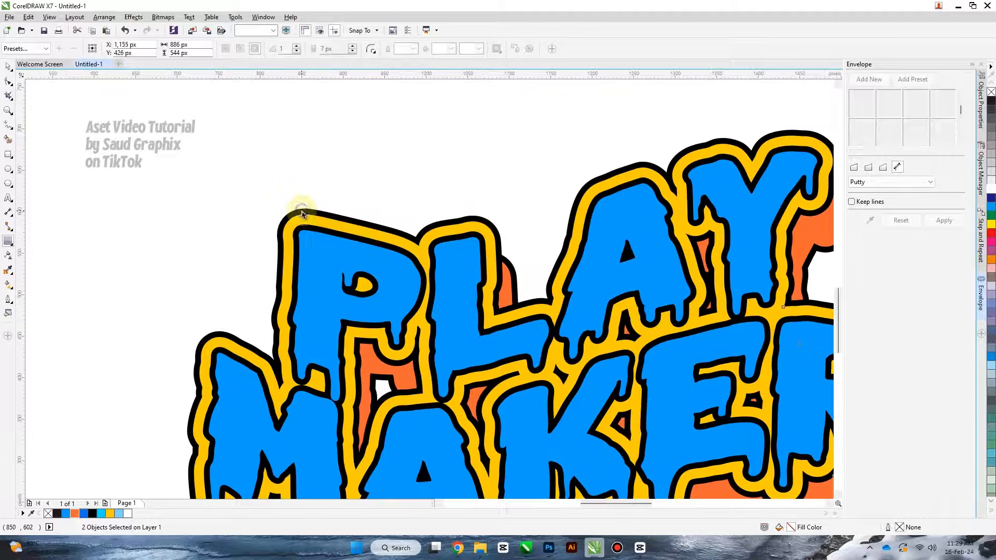
pyautogui.rightClick(304, 214)
pyautogui.click(308, 229)
pyautogui.scroll(-2, 269, 202)
pyautogui.click(264, 206)
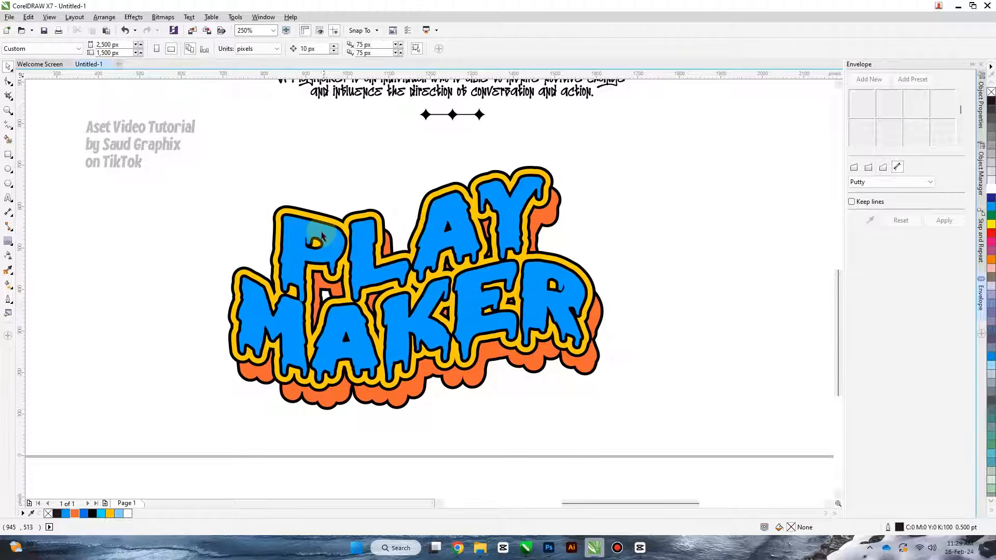
# Try moving the blue lettering group up and to the right, and undo the move.
pyautogui.scroll(2, 319, 229)
pyautogui.click(322, 233)
pyautogui.scroll(-2, 321, 233)
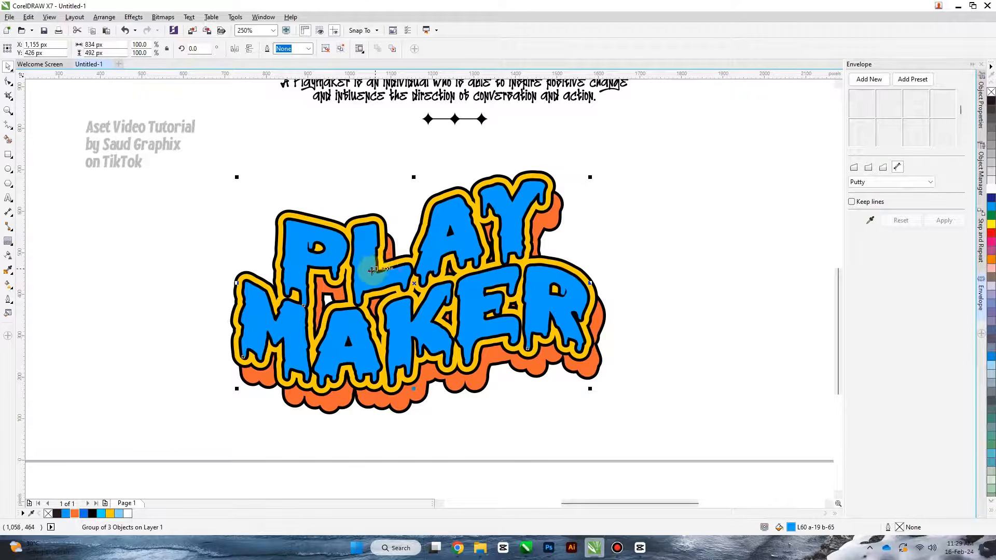
pyautogui.moveTo(375, 270); pyautogui.dragTo(494, 243)
pyautogui.hotkey('ctrl', 'z')
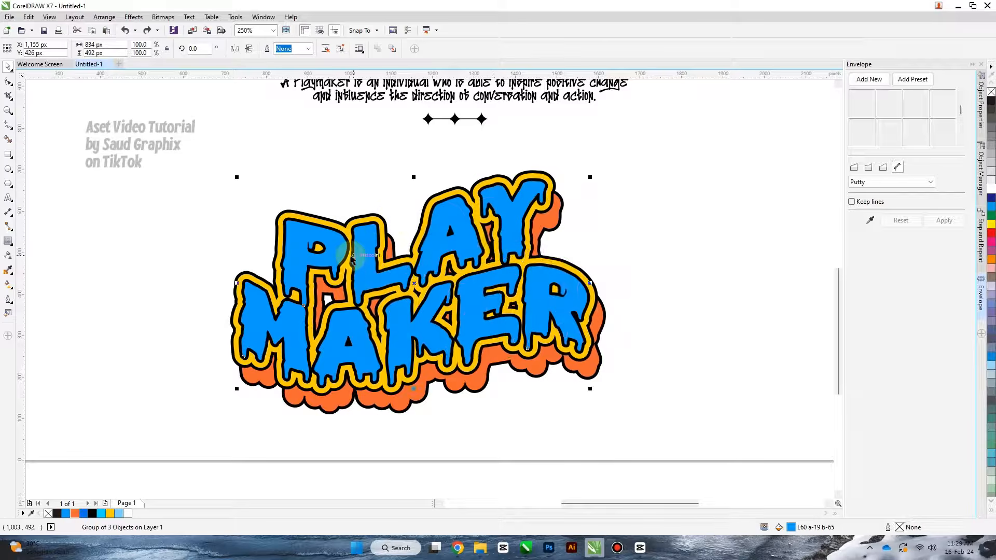
# Ungroup the blue lettering and add a black inside contour to the word PLAY.
pyautogui.scroll(2, 350, 231)
pyautogui.scroll(2, 322, 229)
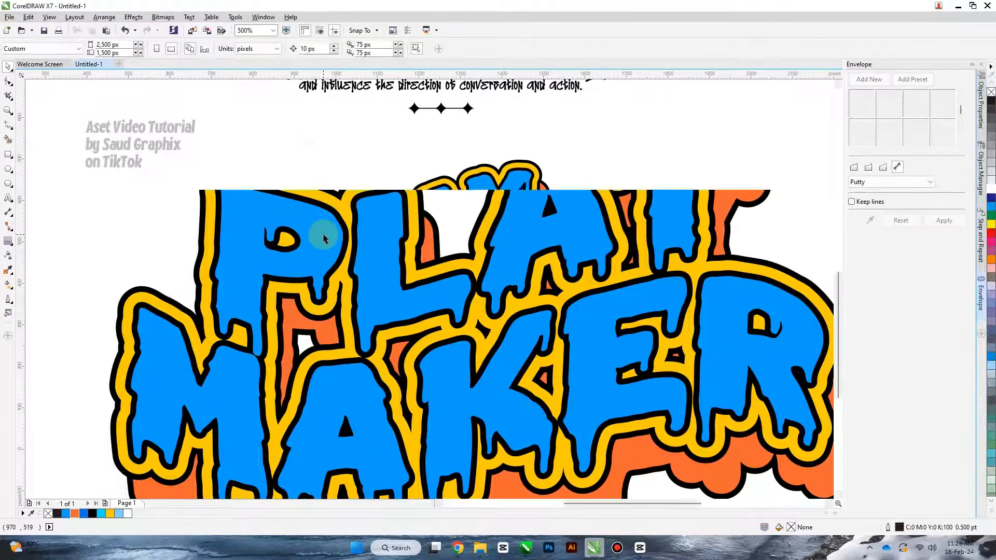
pyautogui.scroll(-2, 318, 230)
pyautogui.moveTo(317, 229); pyautogui.dragTo(321, 203)
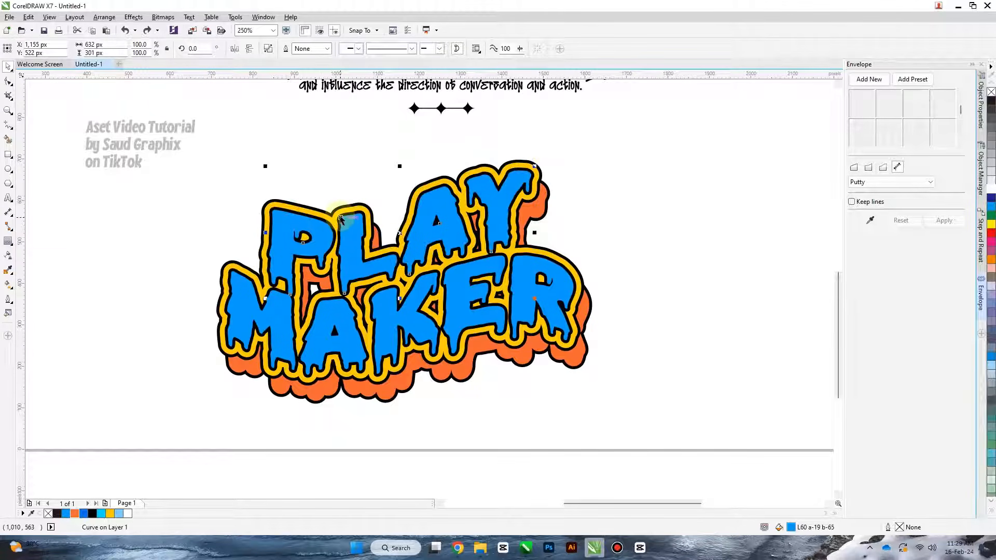
pyautogui.click(8, 241)
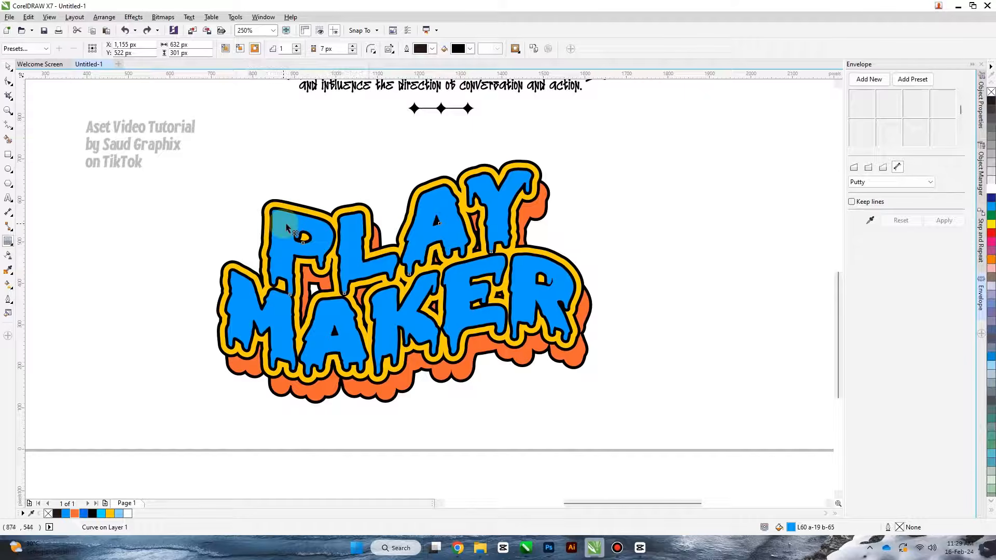
pyautogui.click(240, 49)
# Try a 6 px offset for the inside contour of PLAY and settle on 5 px.
pyautogui.click(339, 49)
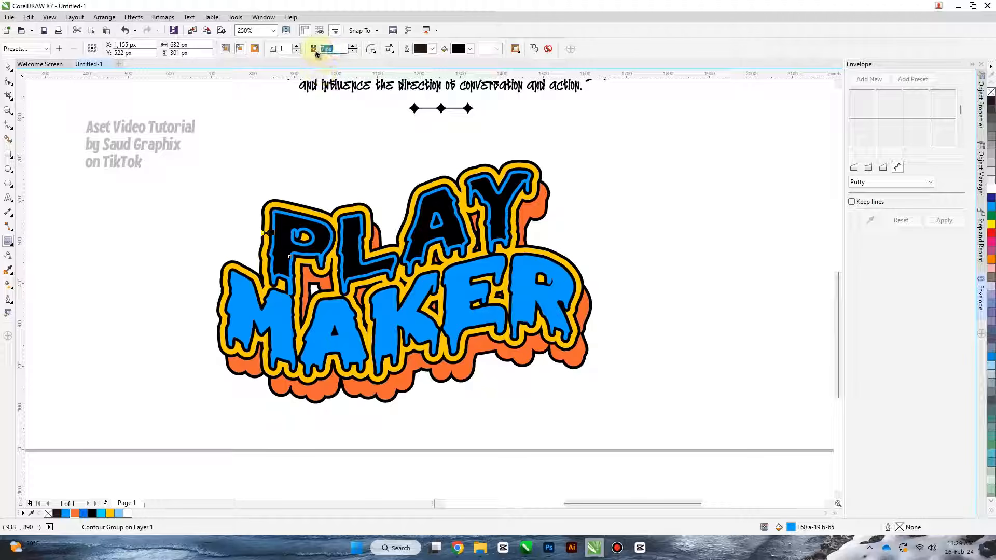
pyautogui.write('6')
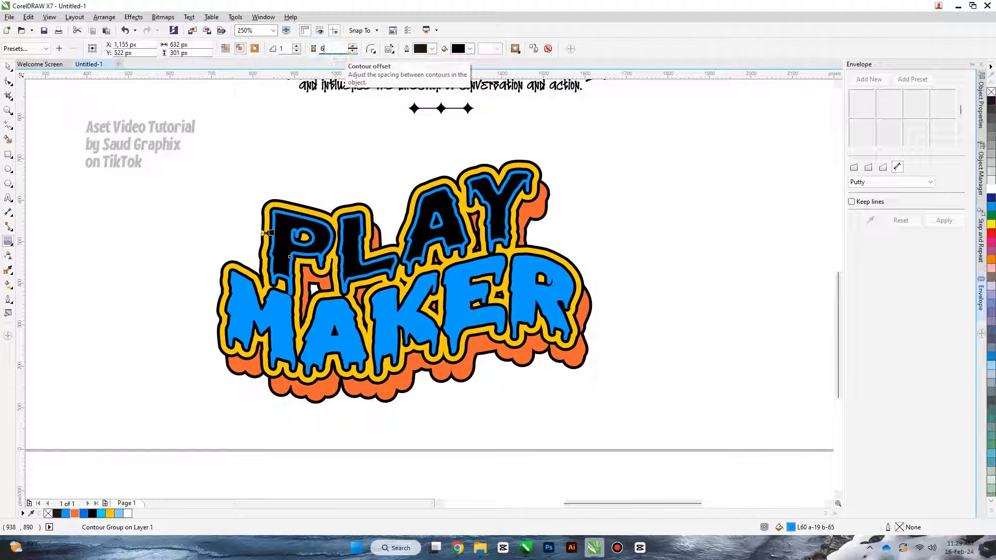
pyautogui.press('Return')
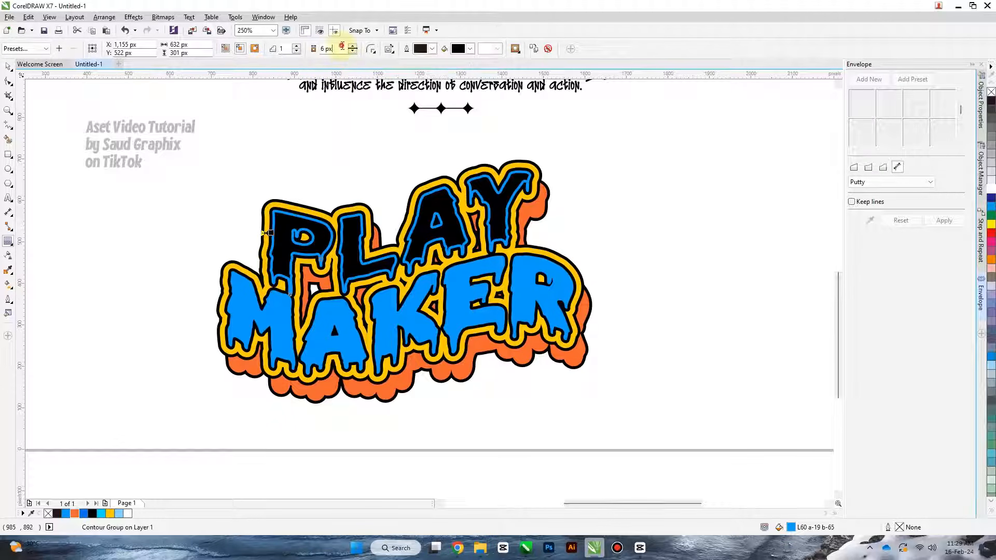
pyautogui.write('5')
pyautogui.press('Return')
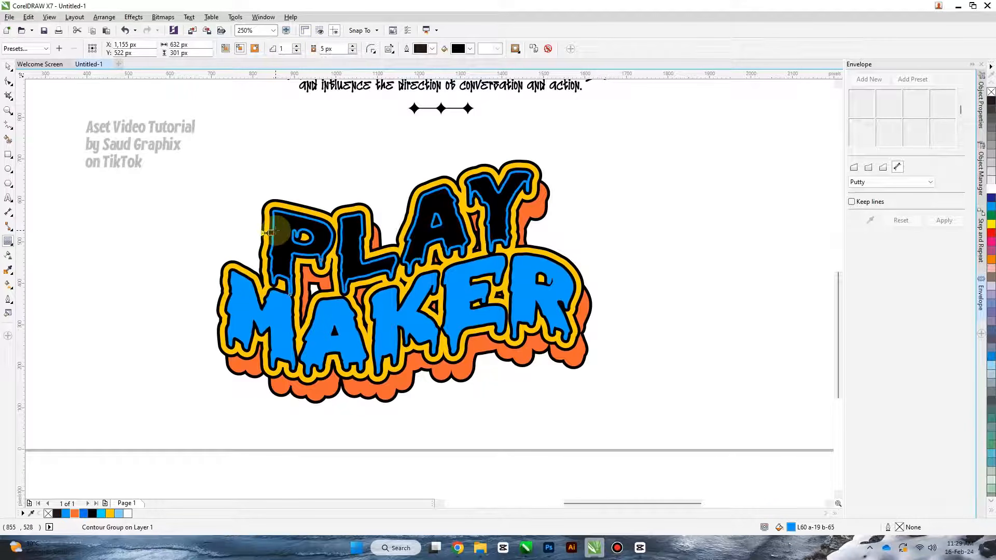
# Add a 5 px black inside contour to the blue letters MAKE.
pyautogui.click(281, 333)
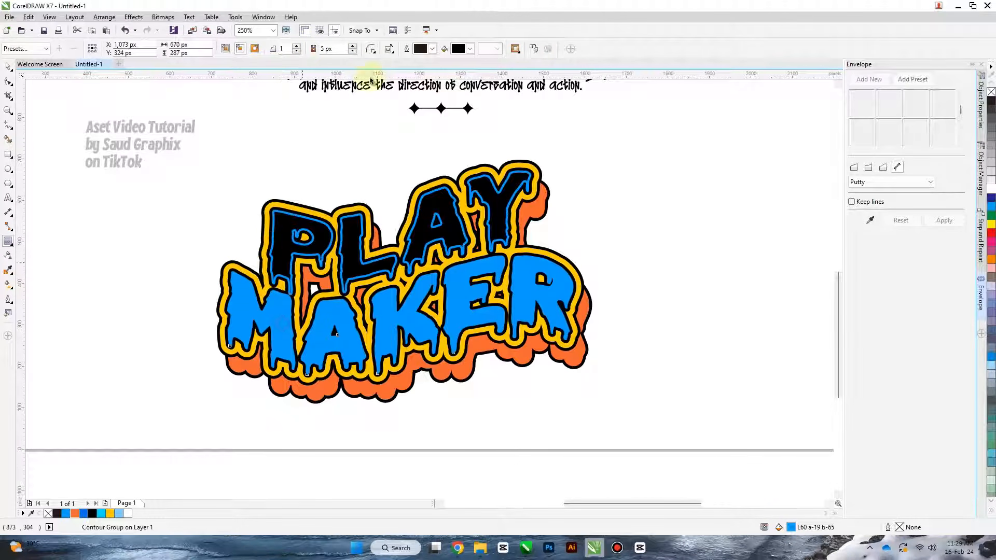
pyautogui.click(244, 52)
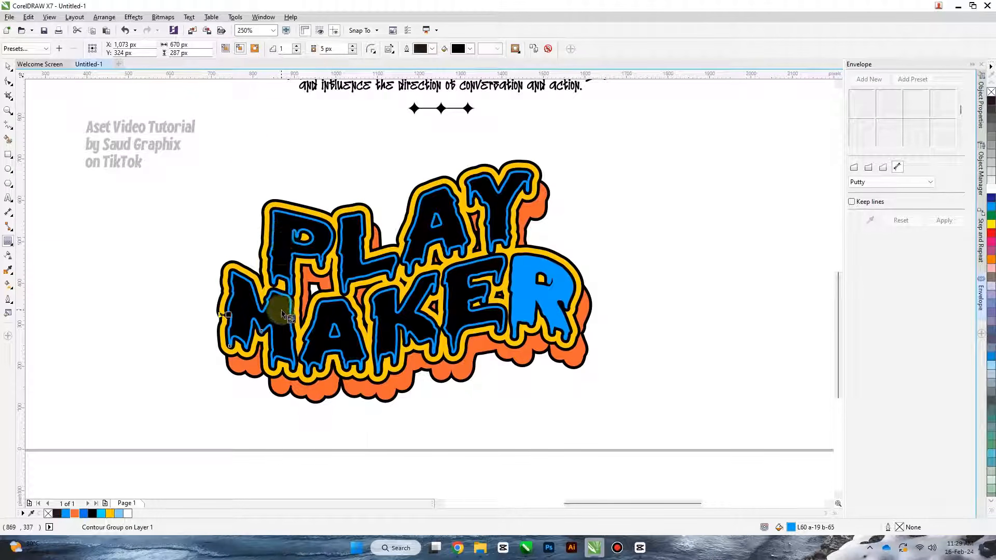
# Break apart the inside contour groups of MAKE and PLAY.
pyautogui.rightClick(282, 313)
pyautogui.click(306, 327)
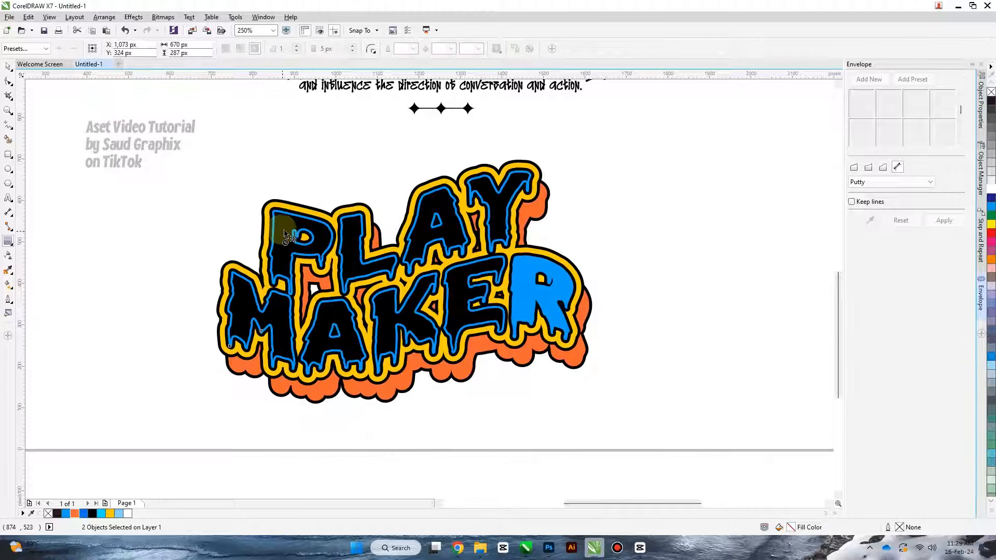
pyautogui.rightClick(284, 234)
pyautogui.click(316, 245)
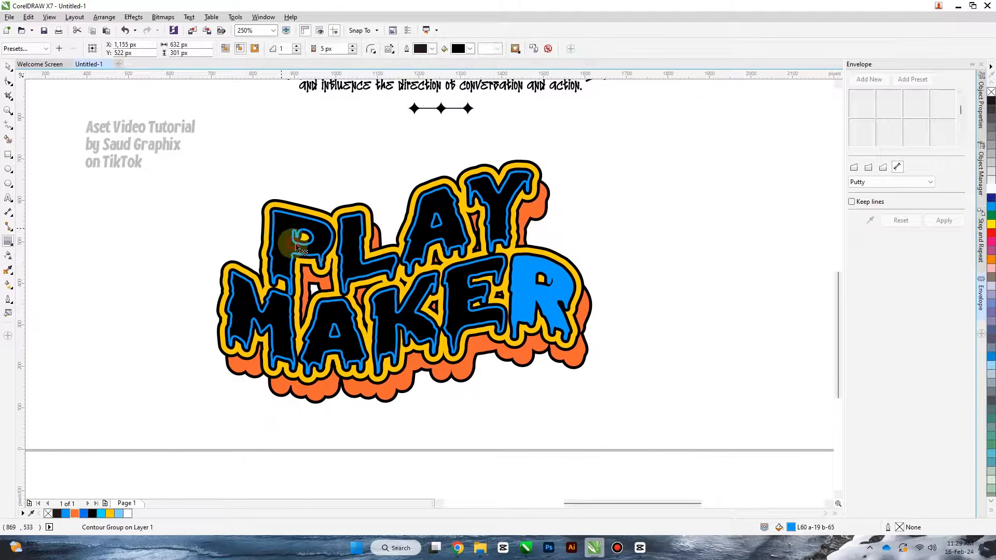
pyautogui.click(239, 229)
# Weld the blue letter R to the blue letters MAKE and delete the old black inner shape of MAKE.
pyautogui.click(531, 303)
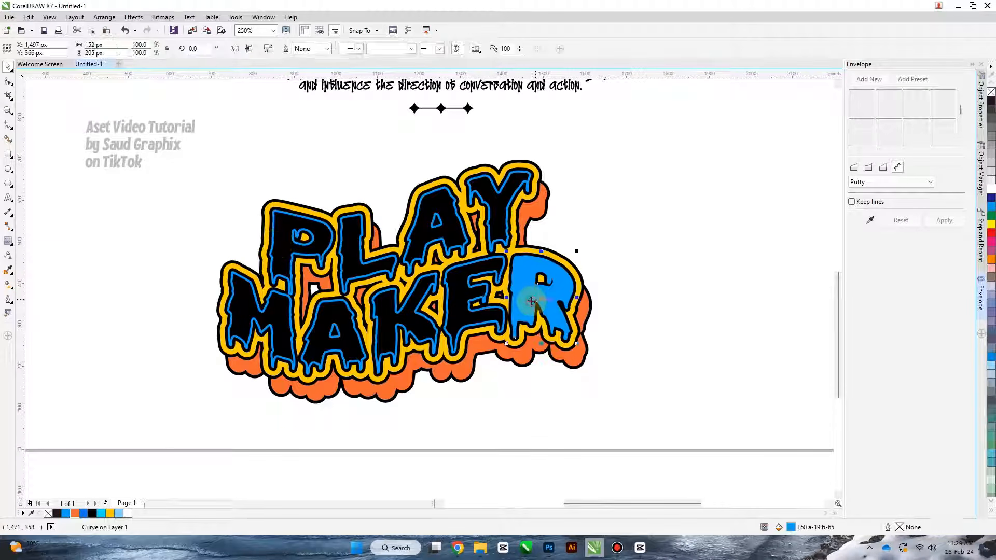
pyautogui.keyDown('shift'); pyautogui.click(514, 279); pyautogui.keyUp('shift')
pyautogui.scroll(4, 512, 267)
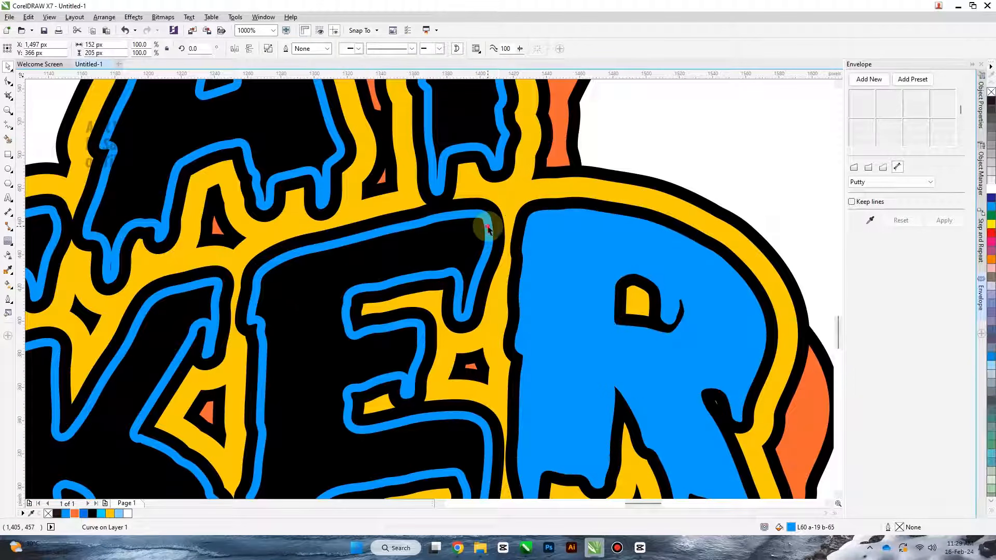
pyautogui.click(287, 48)
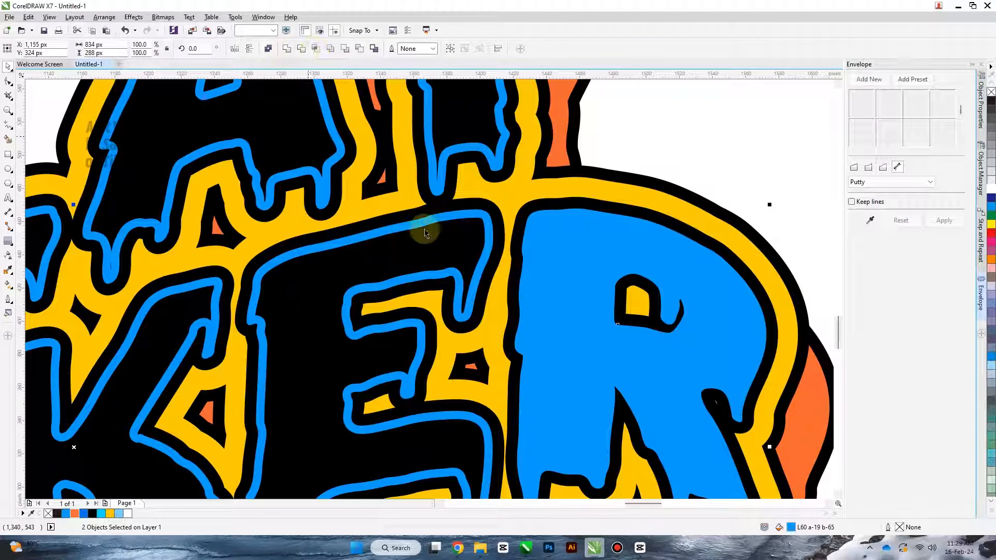
pyautogui.scroll(-2, 547, 194)
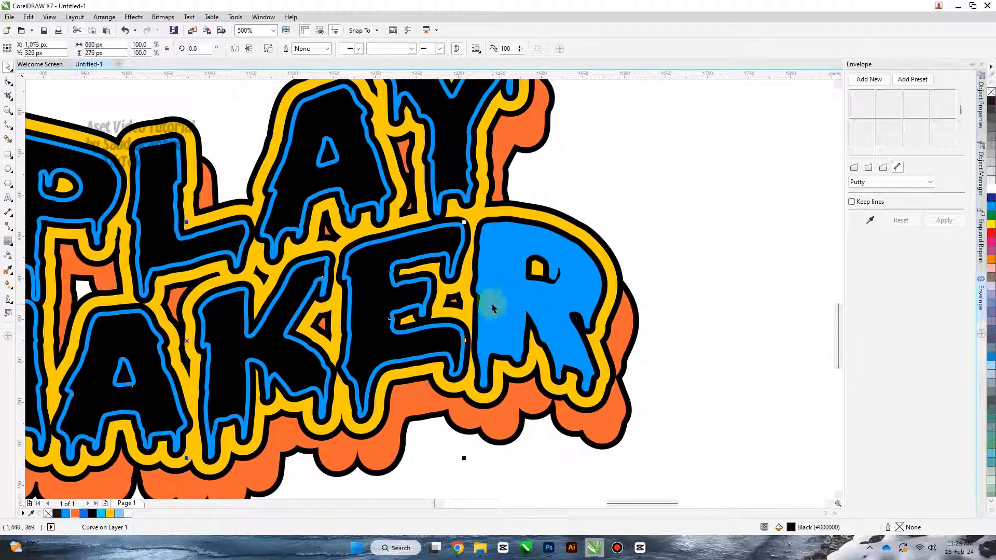
pyautogui.click(497, 288)
pyautogui.click(497, 288)
pyautogui.scroll(-2, 497, 288)
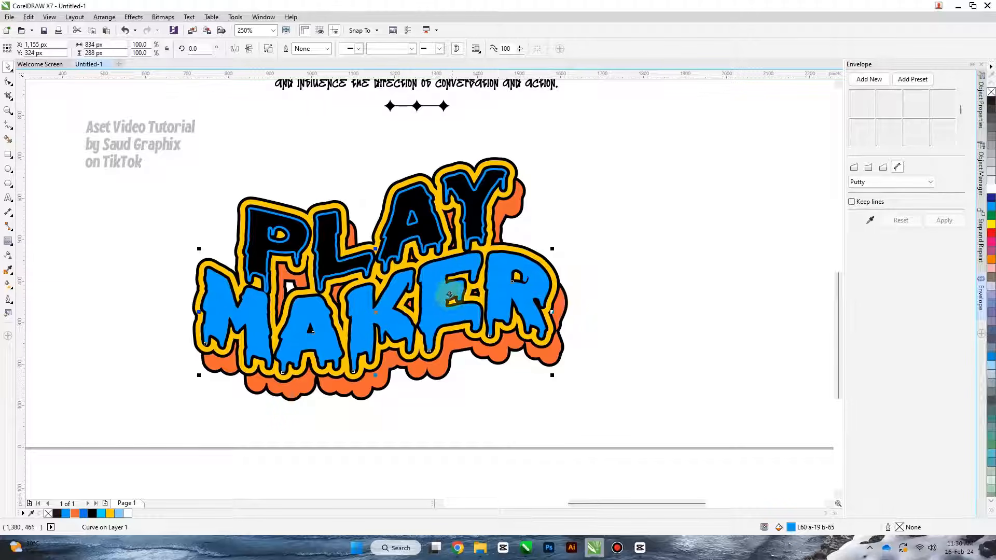
pyautogui.click(497, 305)
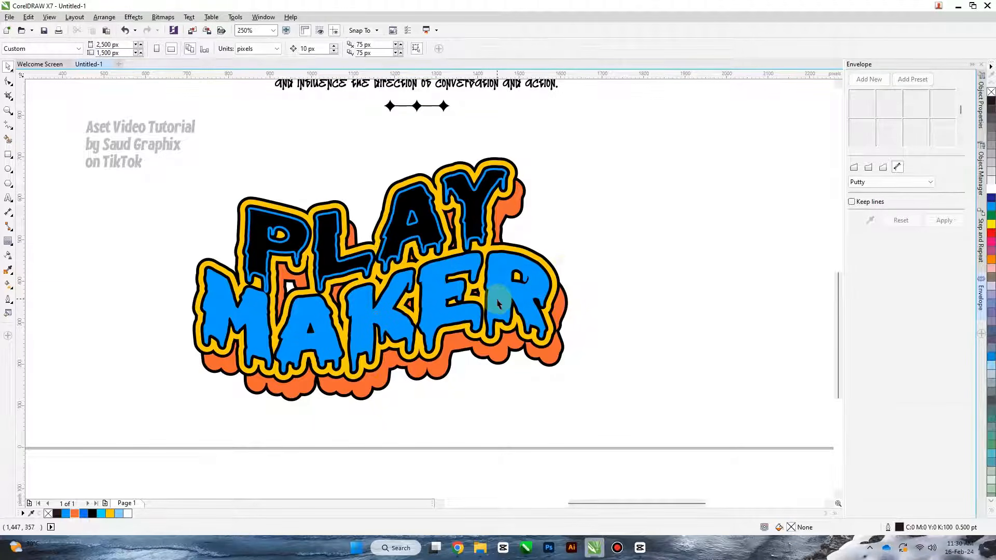
pyautogui.click(497, 305)
pyautogui.moveTo(504, 293); pyautogui.dragTo(519, 358)
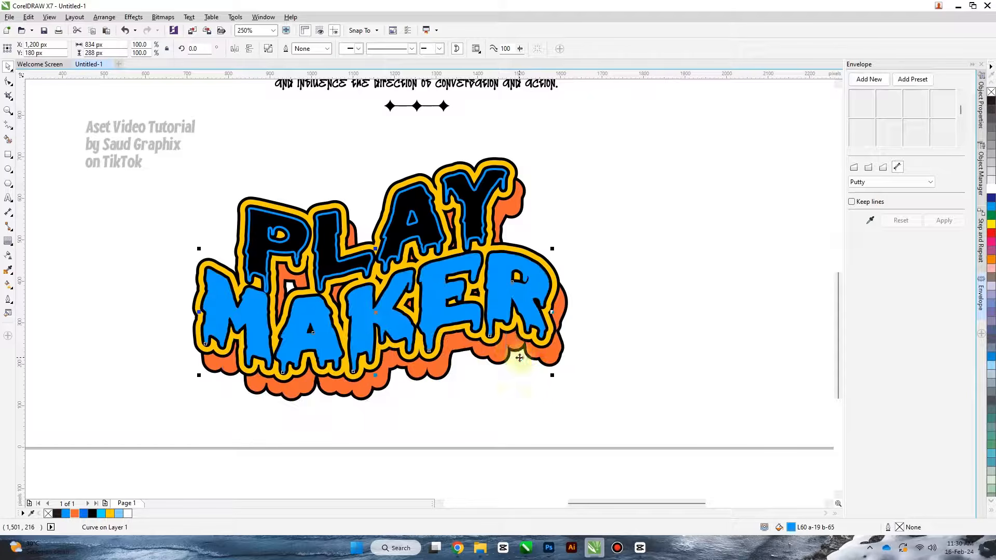
pyautogui.hotkey('ctrl', 'z')
# Add a 5 px black inside contour to the welded word MAKER and break its contour group apart.
pyautogui.click(8, 241)
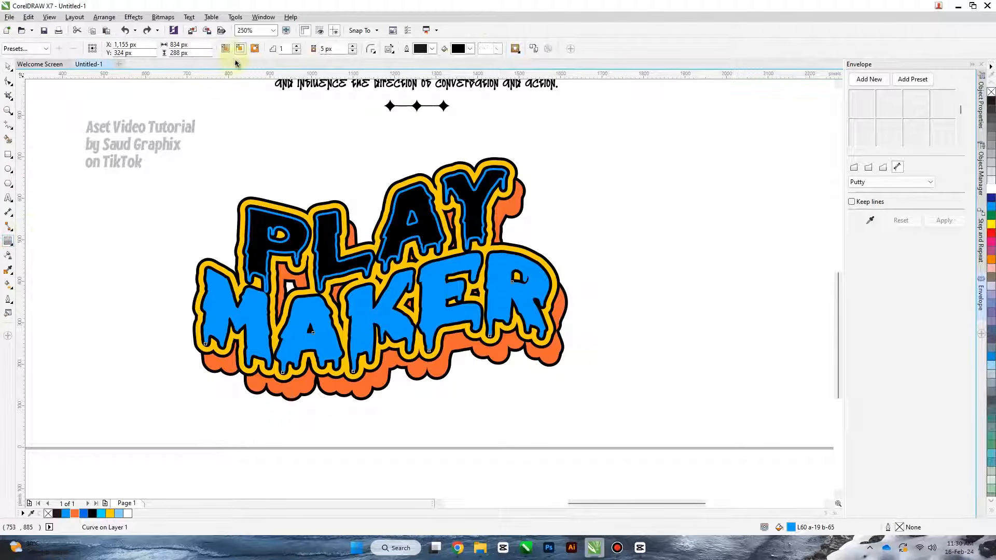
pyautogui.click(238, 51)
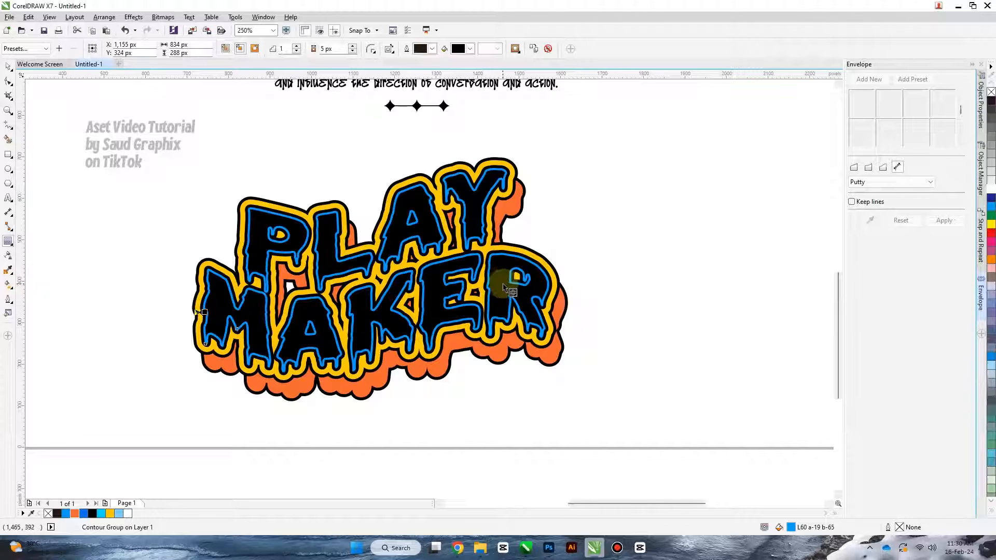
pyautogui.rightClick(503, 284)
pyautogui.click(567, 241)
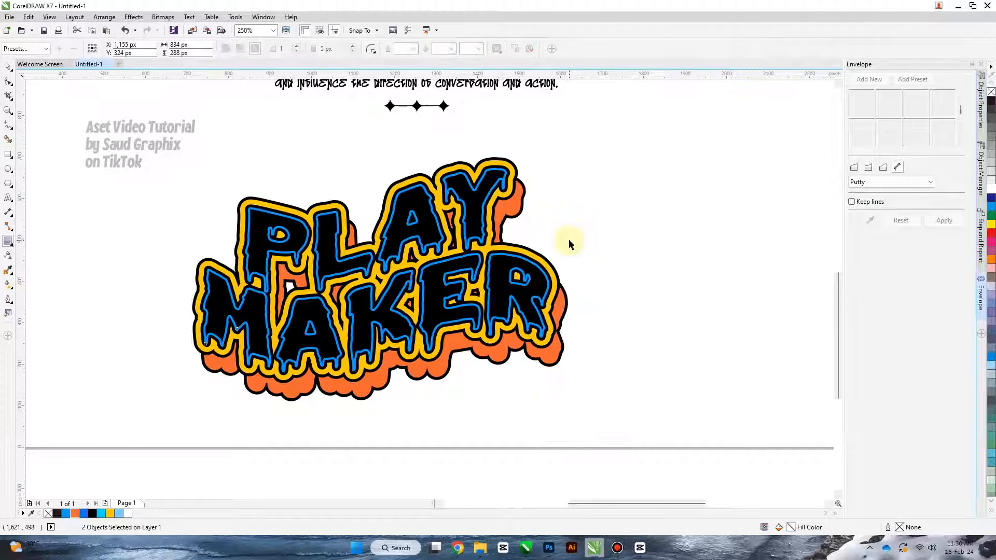
pyautogui.click(254, 229)
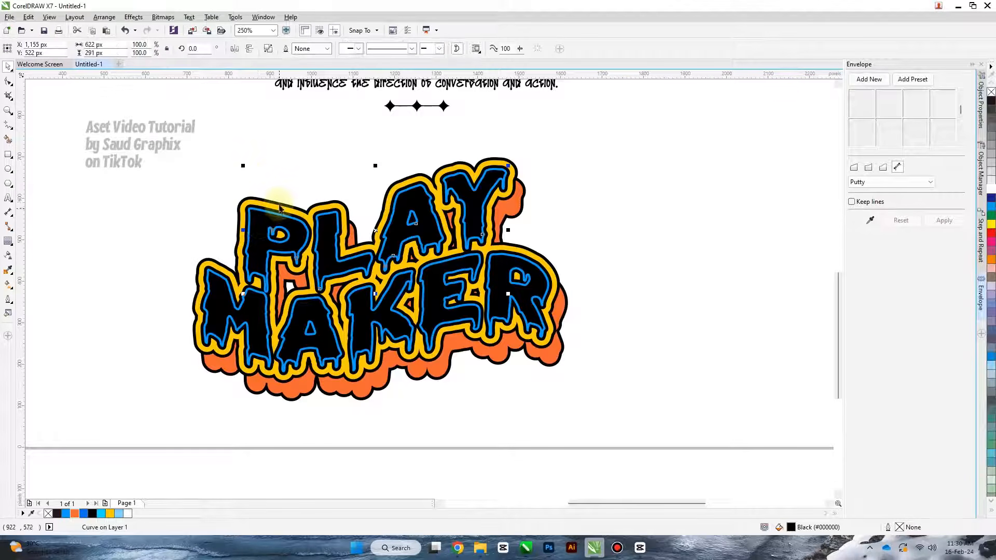
pyautogui.scroll(2, 271, 170)
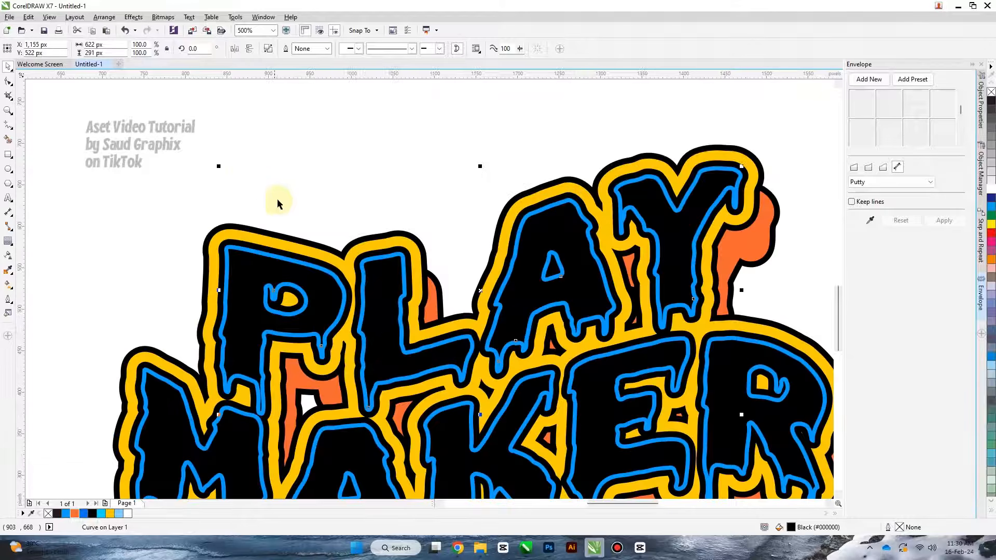
pyautogui.moveTo(237, 289); pyautogui.dragTo(257, 229)
pyautogui.hotkey('ctrl', 'z')
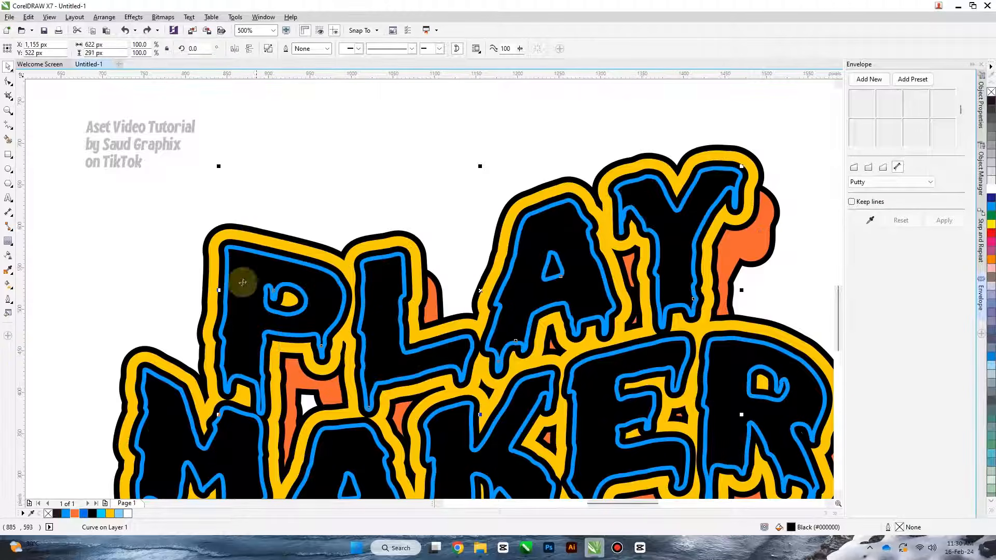
# Try freehand curves above PLAY with smoothing at 100 and at 42, undoing each test curve.
pyautogui.click(11, 127)
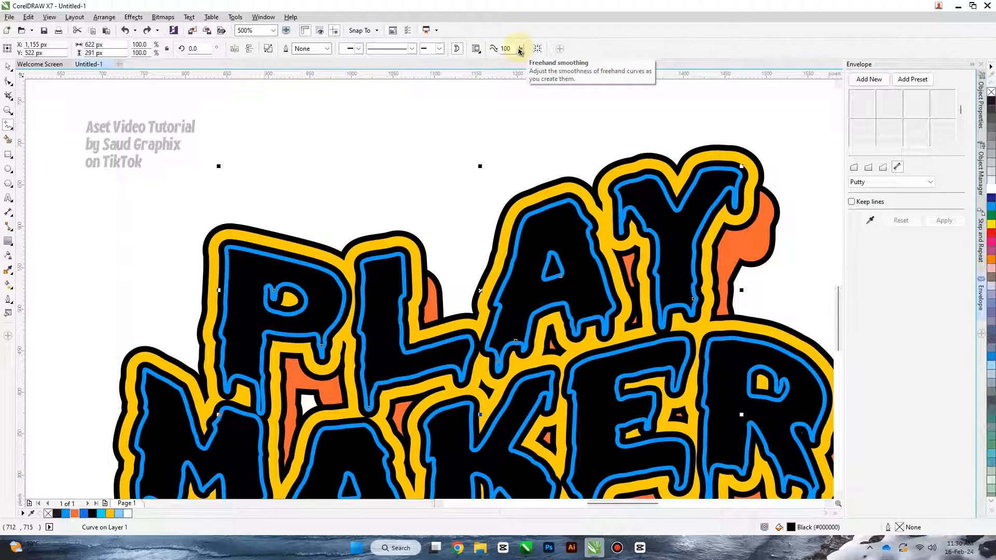
pyautogui.moveTo(323, 178)
pyautogui.mouseDown()
pyautogui.moveTo(422, 129)
pyautogui.moveTo(502, 126)
pyautogui.mouseUp()
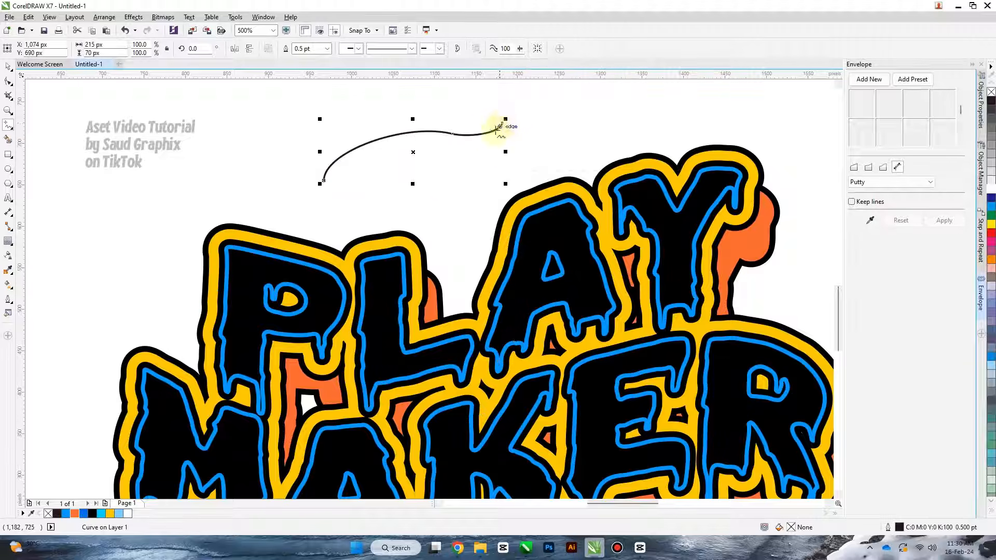
pyautogui.hotkey('ctrl', 'z')
pyautogui.click(506, 49)
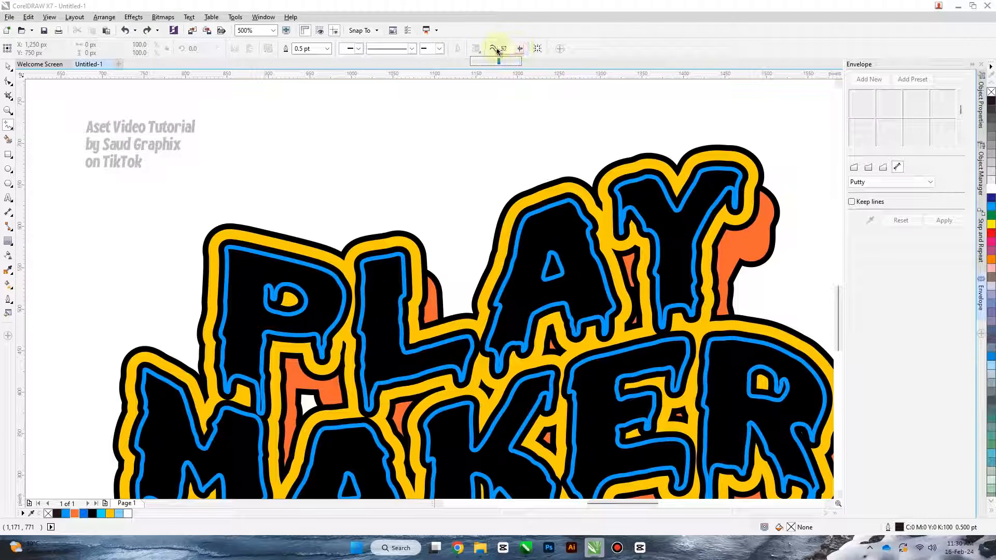
pyautogui.moveTo(288, 185)
pyautogui.mouseDown()
pyautogui.moveTo(326, 141)
pyautogui.moveTo(388, 162)
pyautogui.moveTo(458, 123)
pyautogui.mouseUp()
pyautogui.hotkey('ctrl', 'z')
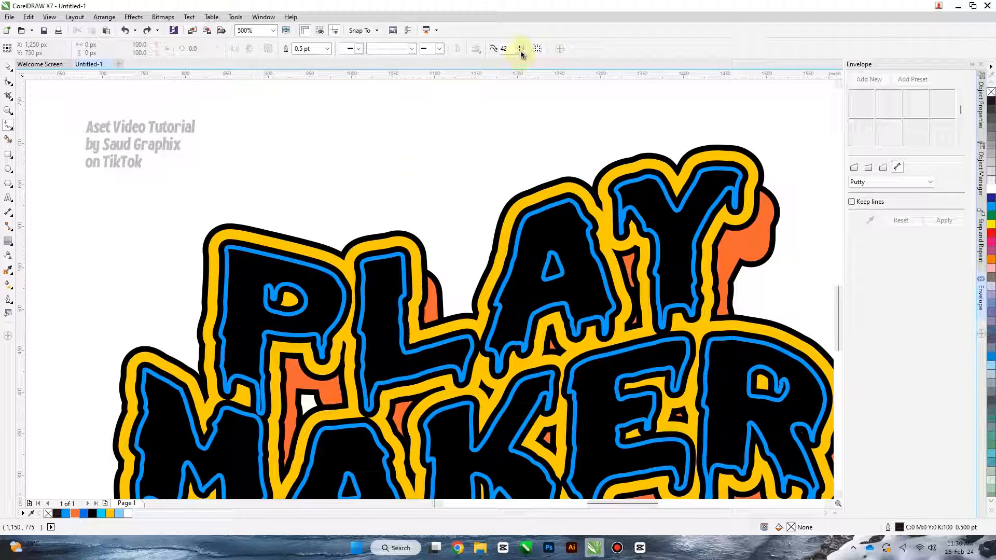
# Set freehand smoothing to 100 and draw a closed wavy shape about 848 x 285 px over the upper half of PLAY.
pyautogui.click(521, 51)
pyautogui.moveTo(521, 52); pyautogui.dragTo(539, 54)
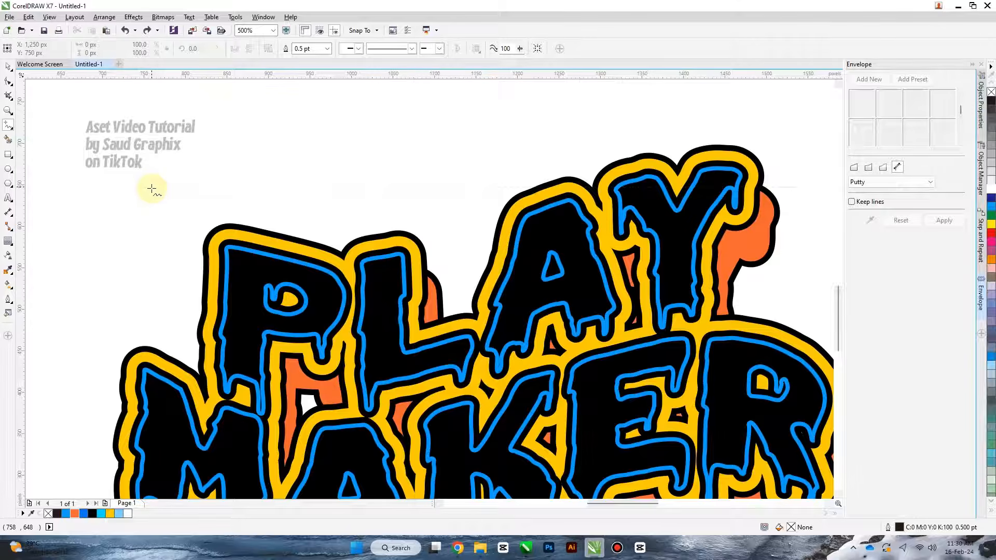
pyautogui.scroll(-4, 151, 189)
pyautogui.scroll(4, 122, 289)
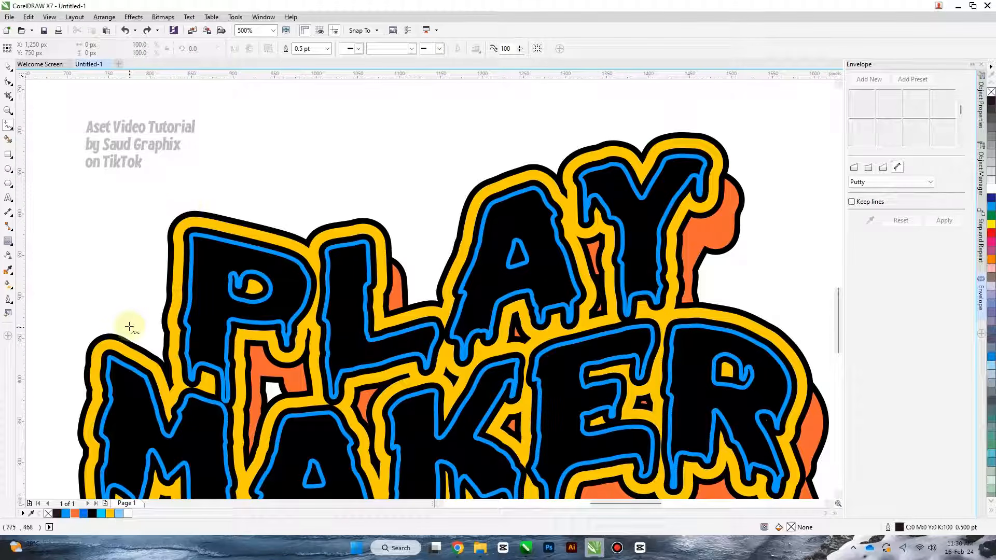
pyautogui.moveTo(130, 327)
pyautogui.mouseDown()
pyautogui.moveTo(187, 303)
pyautogui.moveTo(283, 334)
pyautogui.moveTo(373, 343)
pyautogui.moveTo(498, 262)
pyautogui.moveTo(697, 251)
pyautogui.moveTo(765, 219)
pyautogui.moveTo(776, 147)
pyautogui.moveTo(702, 118)
pyautogui.moveTo(495, 109)
pyautogui.moveTo(325, 122)
pyautogui.moveTo(162, 176)
pyautogui.moveTo(79, 261)
pyautogui.moveTo(82, 290)
pyautogui.moveTo(127, 329)
pyautogui.mouseUp()
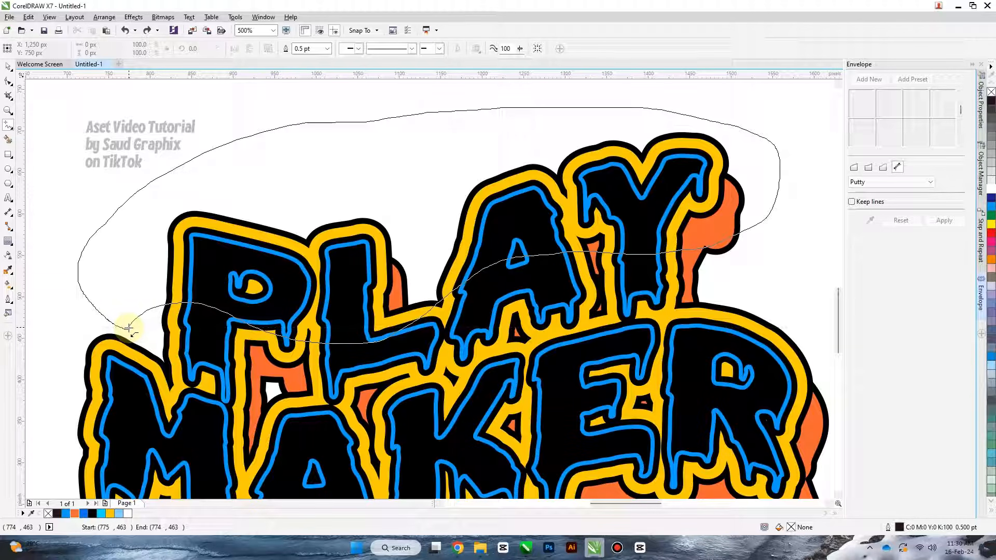
pyautogui.moveTo(128, 329); pyautogui.dragTo(128, 328)
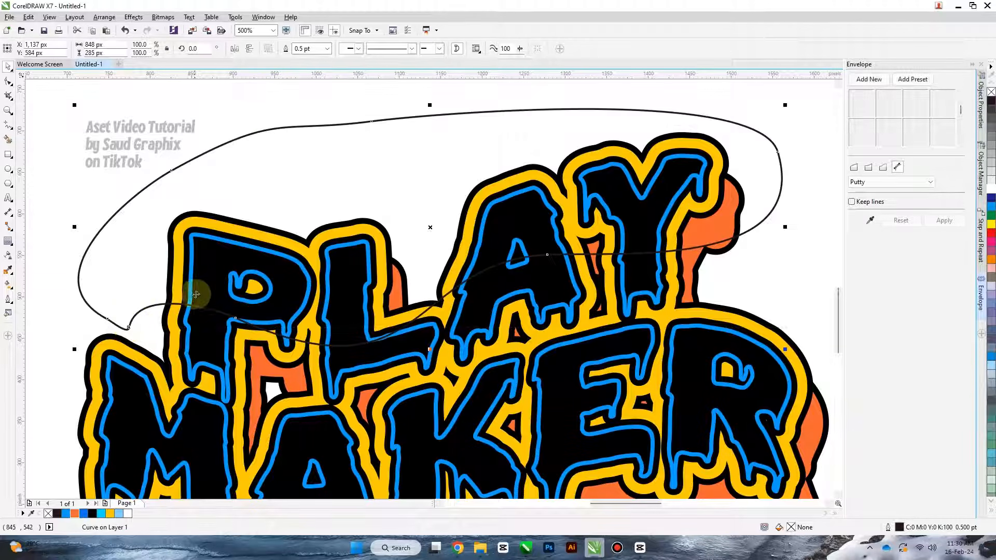
pyautogui.press('space')
pyautogui.click(88, 188)
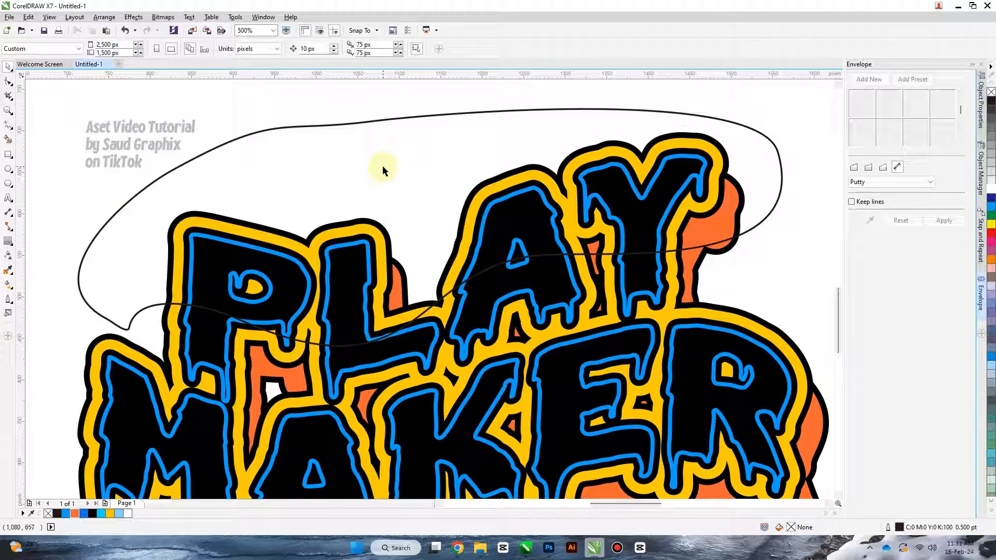
# Cut the wavy shape out of the black inner shape of PLAY with Back Minus Front, keeping only its lower part.
pyautogui.click(364, 165)
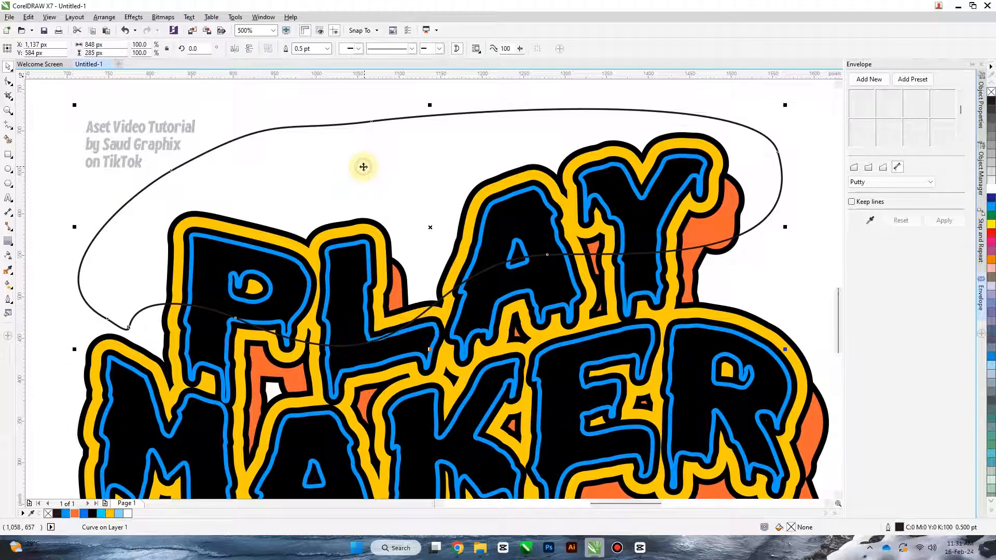
pyautogui.keyDown('shift'); pyautogui.click(195, 341); pyautogui.keyUp('shift')
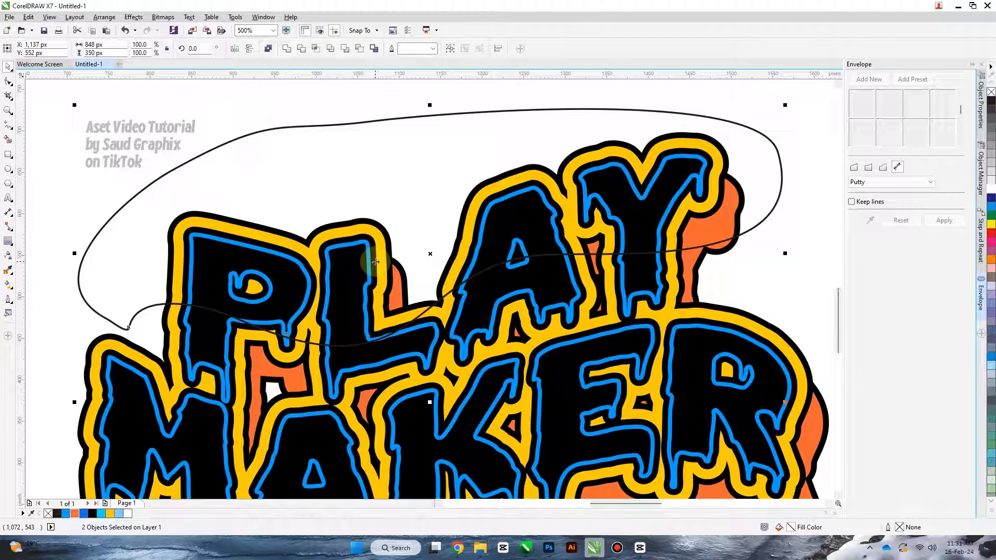
pyautogui.moveTo(375, 262); pyautogui.dragTo(567, 204)
pyautogui.hotkey('ctrl', 'z')
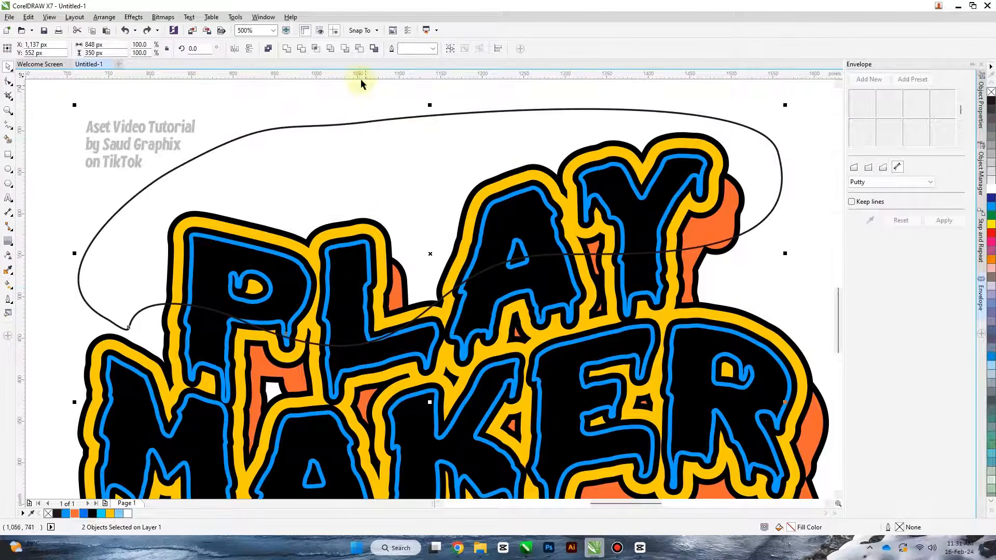
pyautogui.click(359, 48)
pyautogui.click(248, 179)
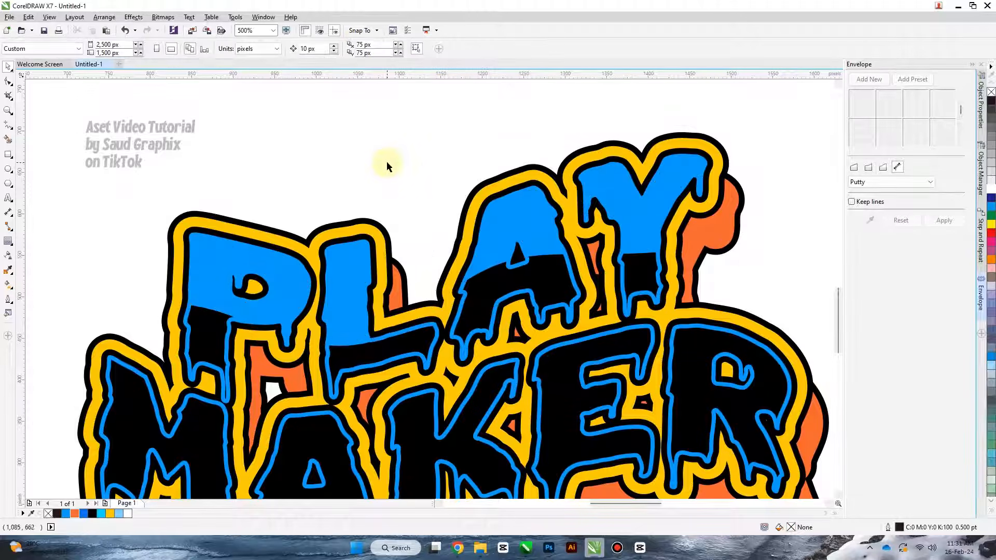
# Draw a closed wavy freehand shape about 977 x 278 px over the upper half of MAKER.
pyautogui.scroll(-3, 387, 161)
pyautogui.scroll(3, 368, 263)
pyautogui.click(329, 327)
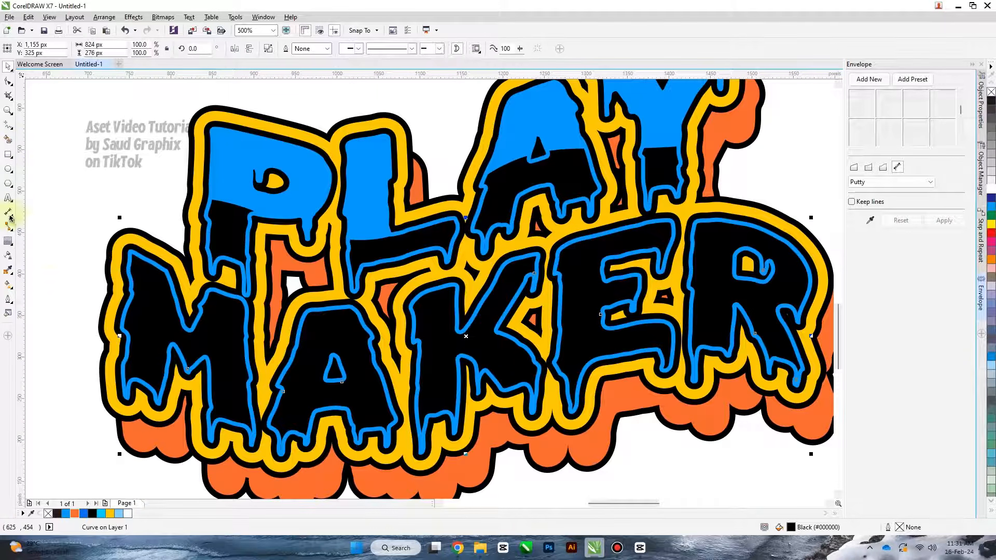
pyautogui.click(11, 128)
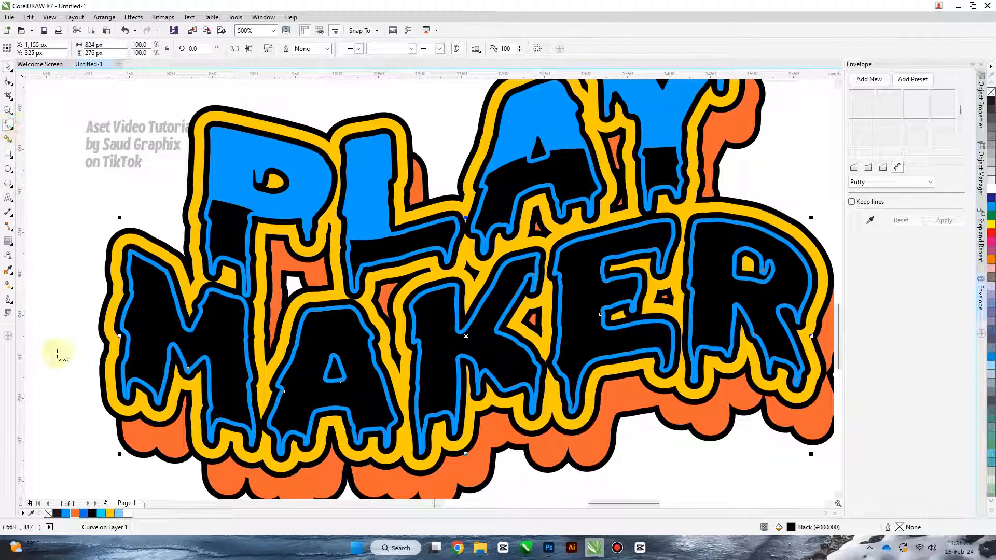
pyautogui.moveTo(57, 357)
pyautogui.mouseDown()
pyautogui.moveTo(119, 339)
pyautogui.moveTo(166, 349)
pyautogui.moveTo(235, 390)
pyautogui.moveTo(281, 390)
pyautogui.moveTo(335, 383)
pyautogui.moveTo(377, 361)
pyautogui.moveTo(526, 367)
pyautogui.moveTo(570, 327)
pyautogui.moveTo(618, 314)
pyautogui.moveTo(704, 313)
pyautogui.moveTo(813, 335)
pyautogui.moveTo(842, 305)
pyautogui.moveTo(828, 256)
pyautogui.moveTo(722, 183)
pyautogui.moveTo(570, 163)
pyautogui.moveTo(234, 171)
pyautogui.moveTo(118, 208)
pyautogui.moveTo(33, 281)
pyautogui.moveTo(56, 358)
pyautogui.mouseUp()
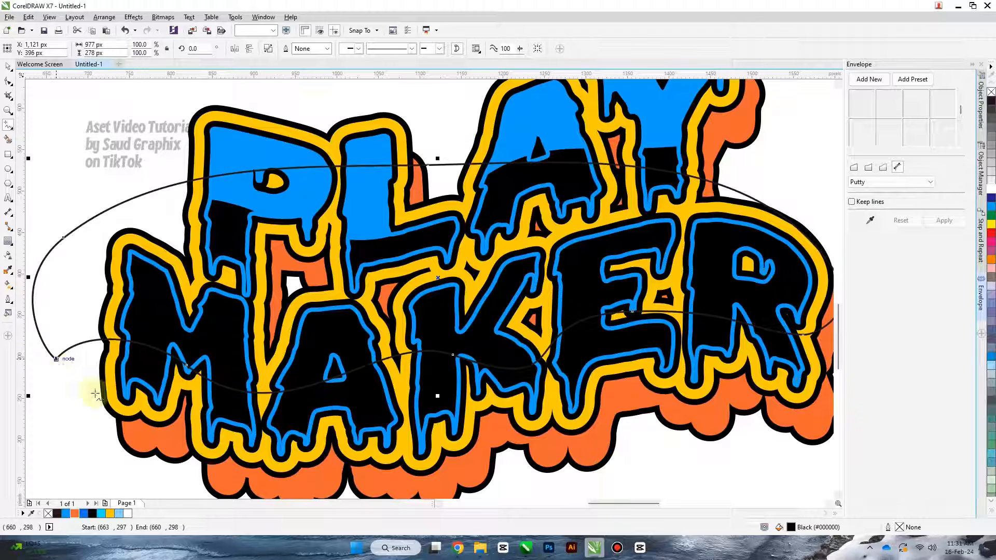
pyautogui.press('space')
# Cut the wavy shape out of the black inner shape of MAKER with Back Minus Front, keeping only its lower part.
pyautogui.keyDown('shift'); pyautogui.click(147, 381); pyautogui.keyUp('shift')
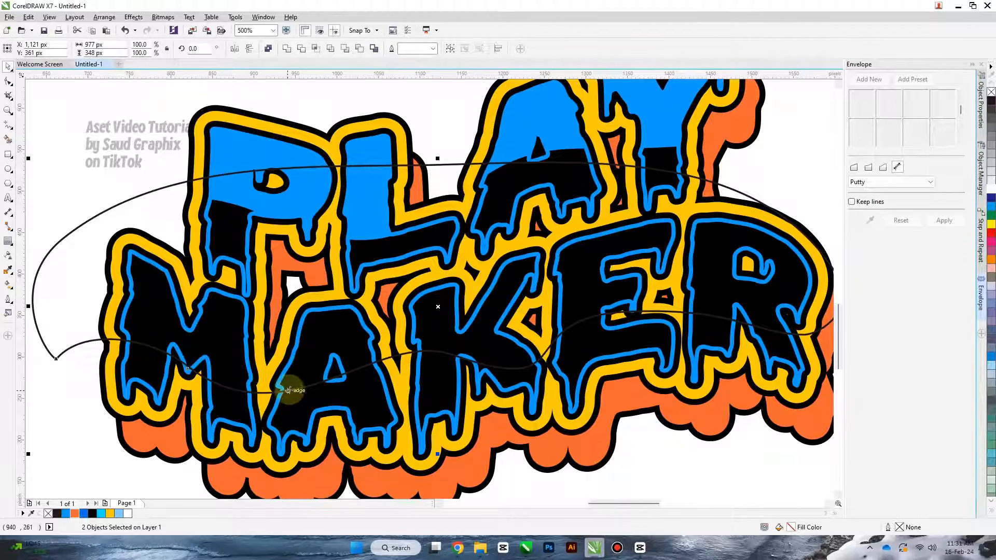
pyautogui.click(359, 48)
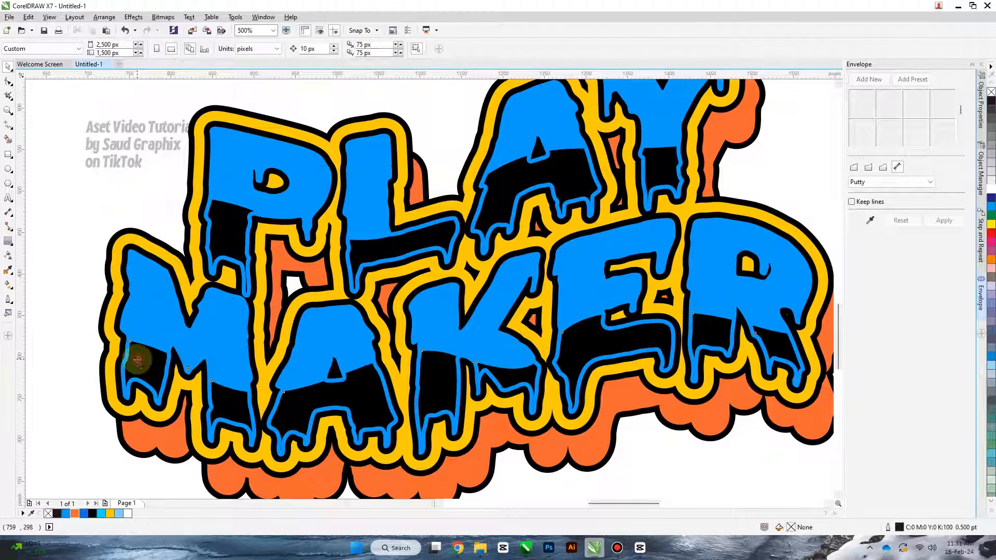
pyautogui.hotkey('ctrl', 'z')
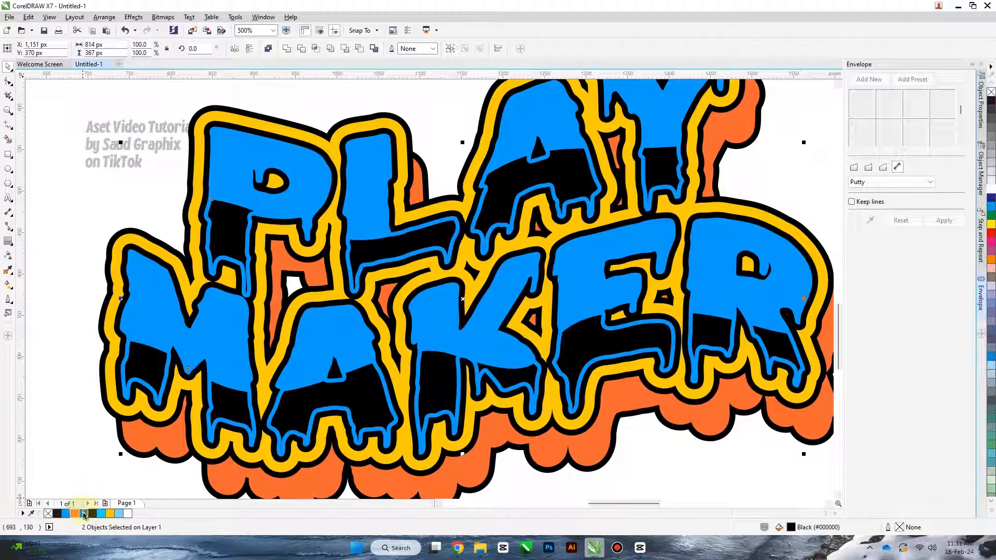
# Fill the black lower parts of PLAY and MAKER with the darker blue #0373EF.
pyautogui.click(84, 514)
pyautogui.click(222, 222)
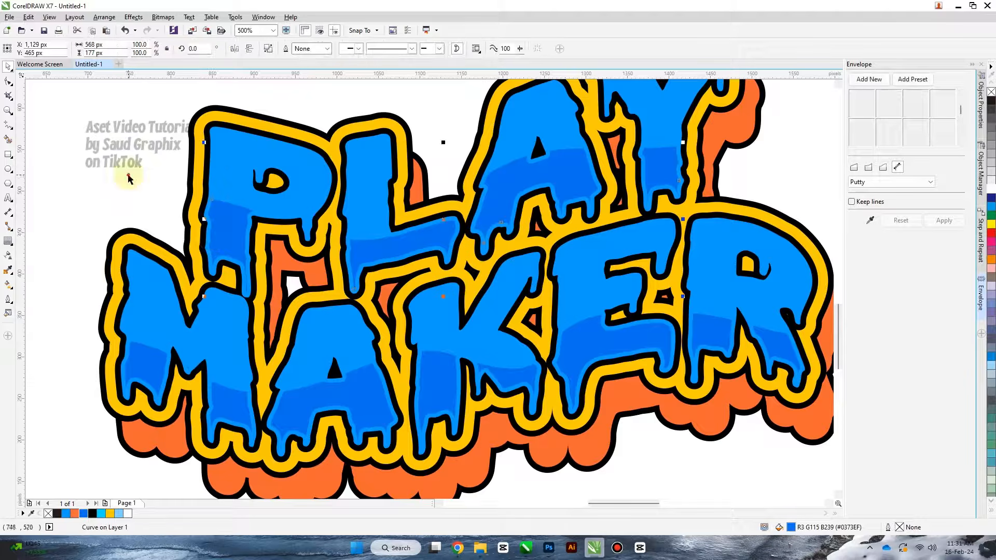
pyautogui.click(129, 179)
# Set up the Twirl tool with an 18 px nib for the darker blue lower part of PLAY.
pyautogui.click(227, 226)
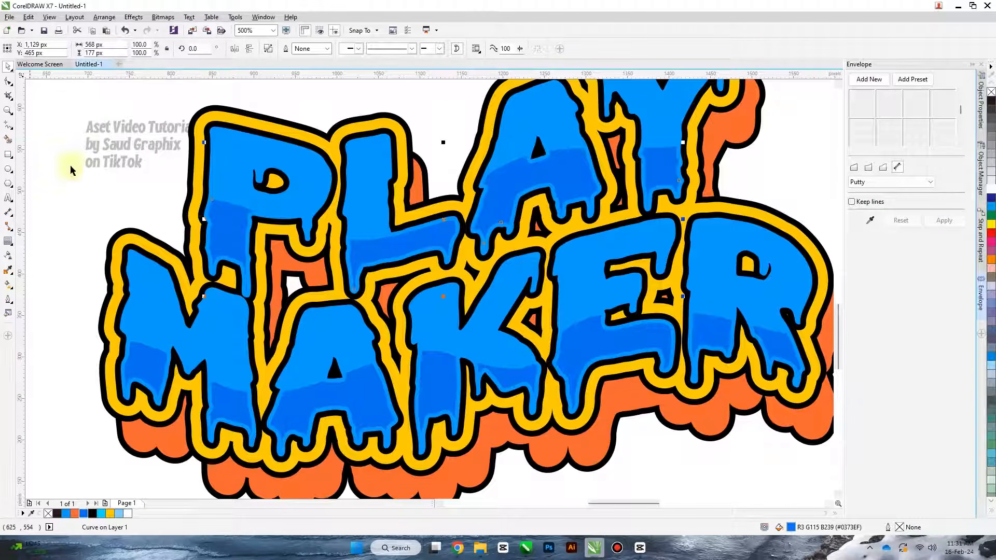
pyautogui.click(8, 84)
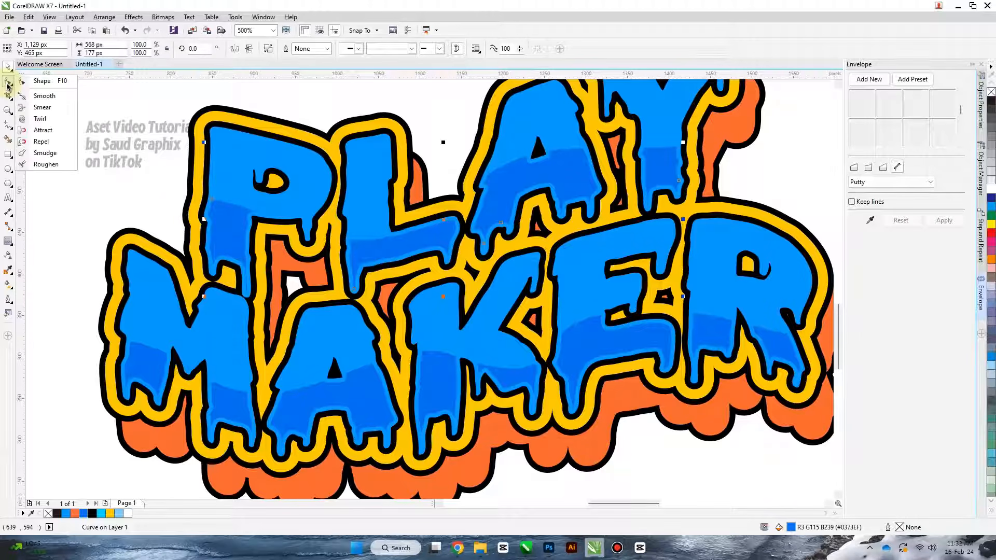
pyautogui.click(41, 118)
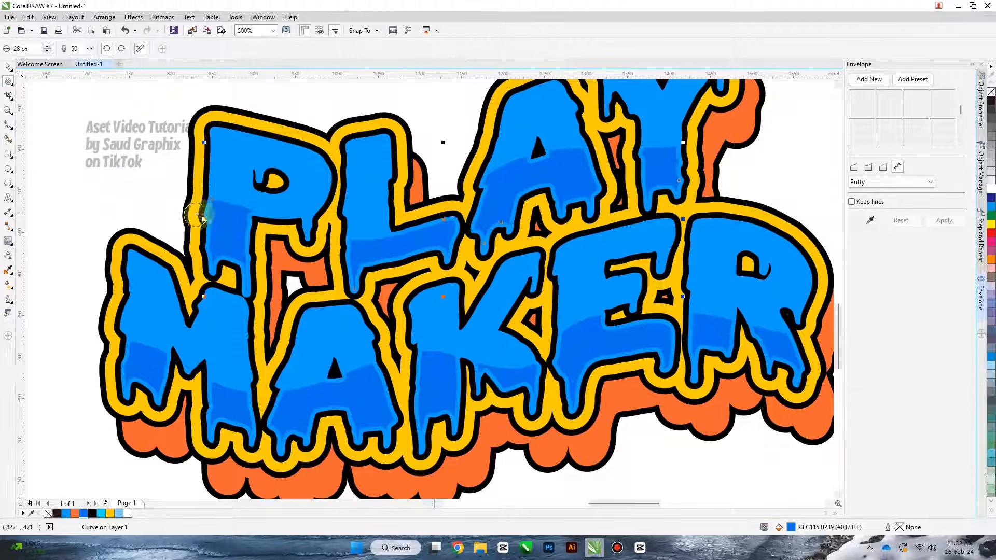
pyautogui.scroll(4, 223, 185)
pyautogui.scroll(-7, 470, 319)
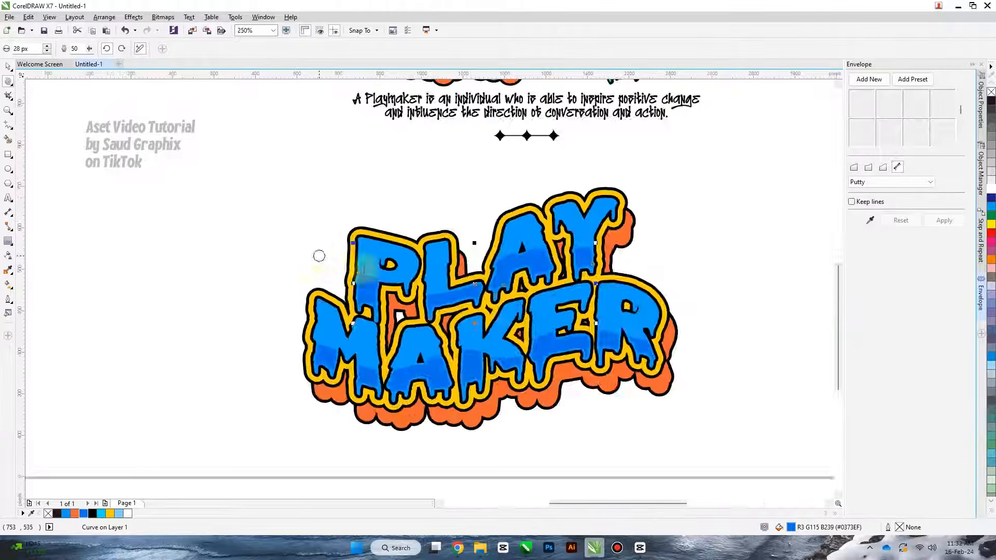
pyautogui.scroll(2, 350, 237)
pyautogui.scroll(4, 350, 237)
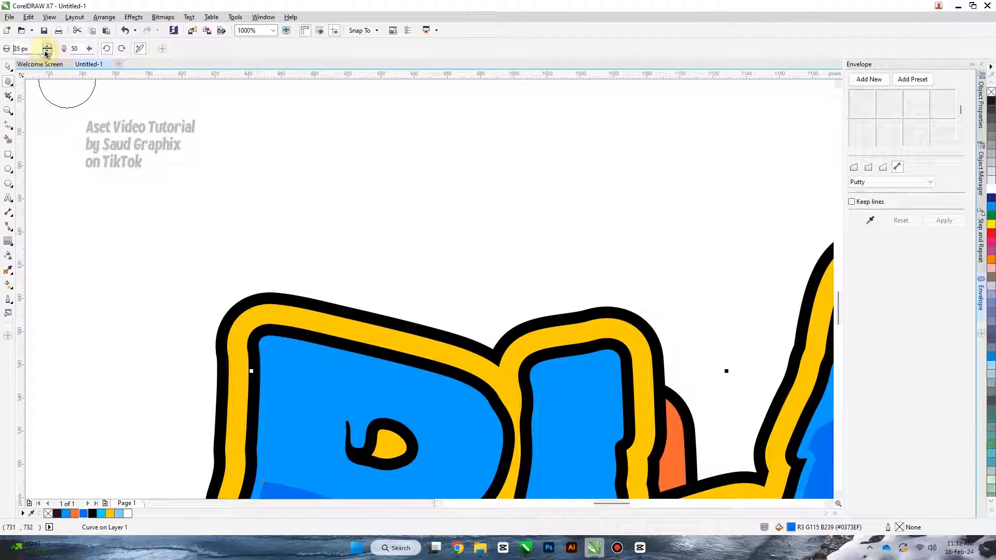
pyautogui.click(47, 51)
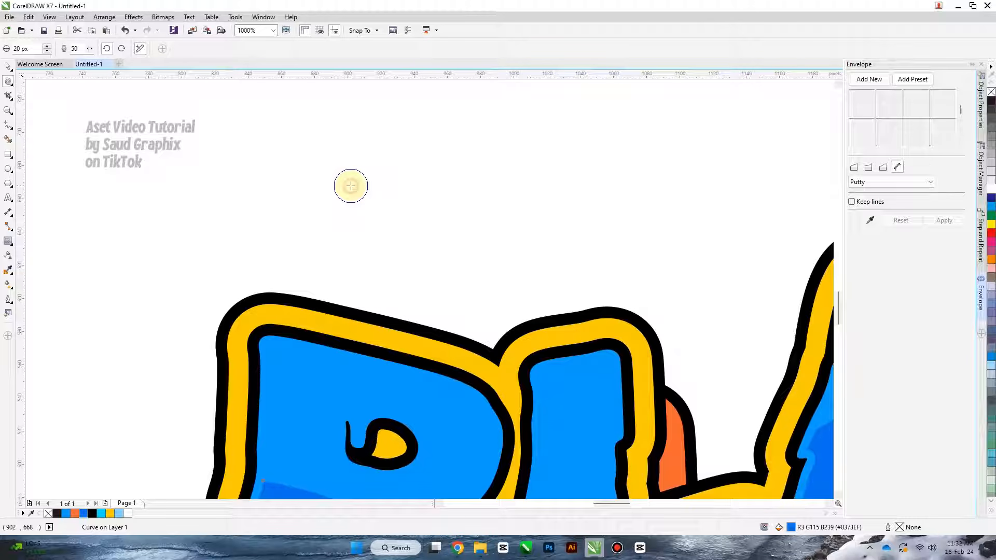
pyautogui.moveTo(351, 185)
pyautogui.mouseDown()
pyautogui.moveTo(389, 178)
pyautogui.moveTo(467, 188)
pyautogui.moveTo(367, 194)
pyautogui.moveTo(349, 171)
pyautogui.mouseUp()
pyautogui.scroll(-2, 349, 171)
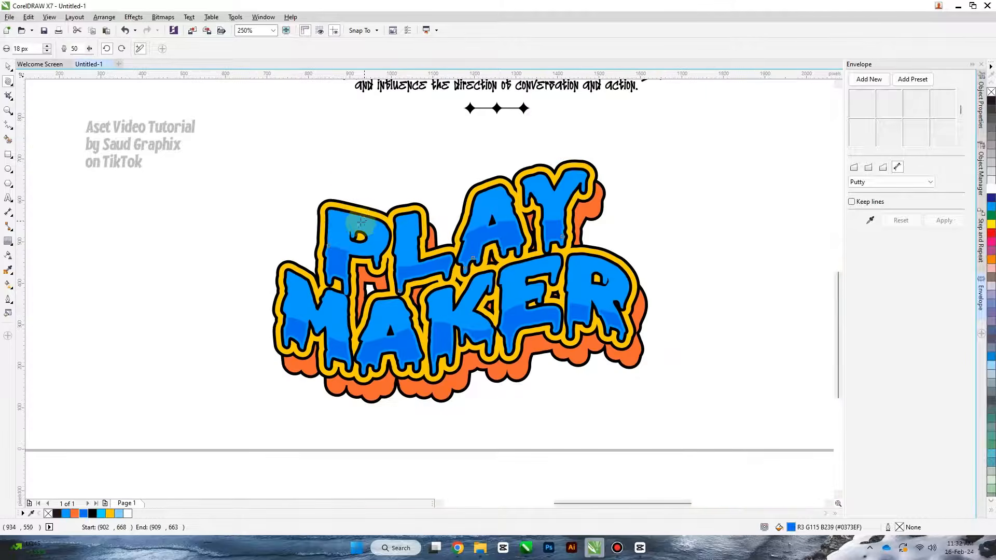
# Twirl one small spiral into the upper edge of the darker blue areas in the P and the L.
pyautogui.scroll(3, 362, 222)
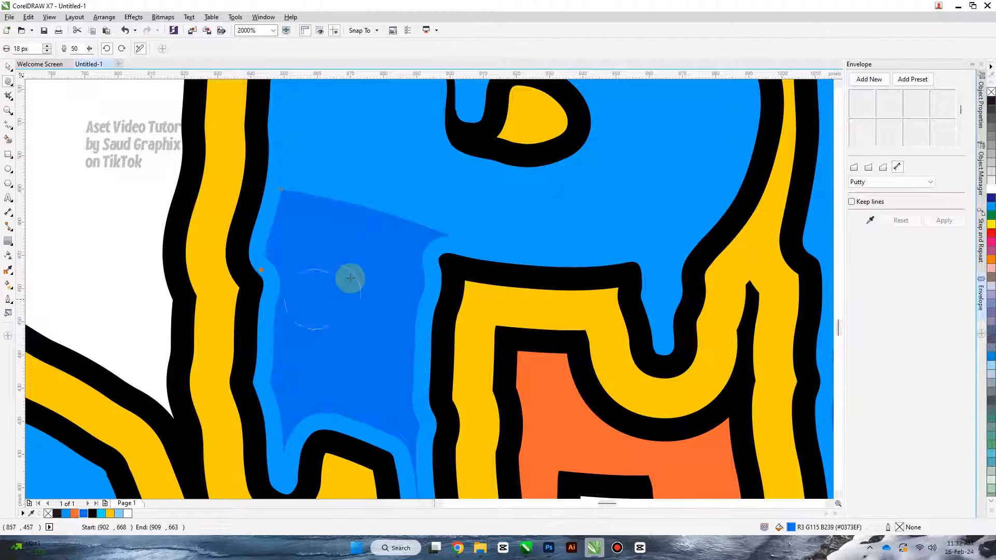
pyautogui.scroll(-1, 334, 319)
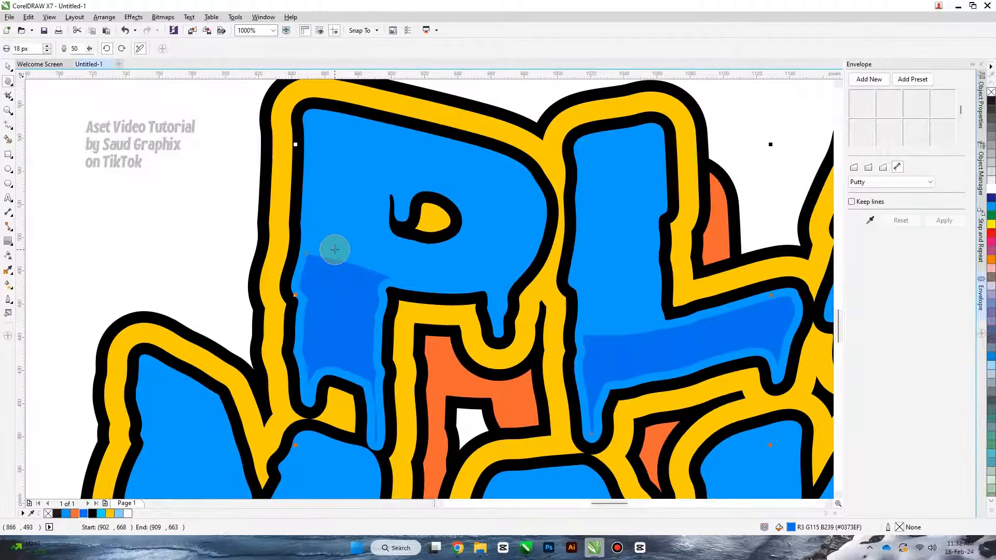
pyautogui.scroll(1, 335, 249)
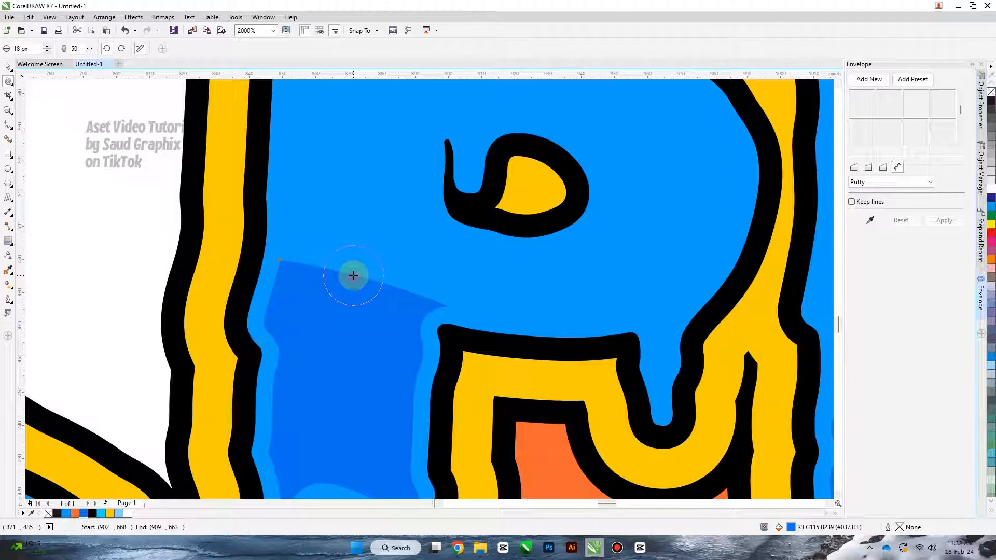
pyautogui.scroll(-3, 350, 273)
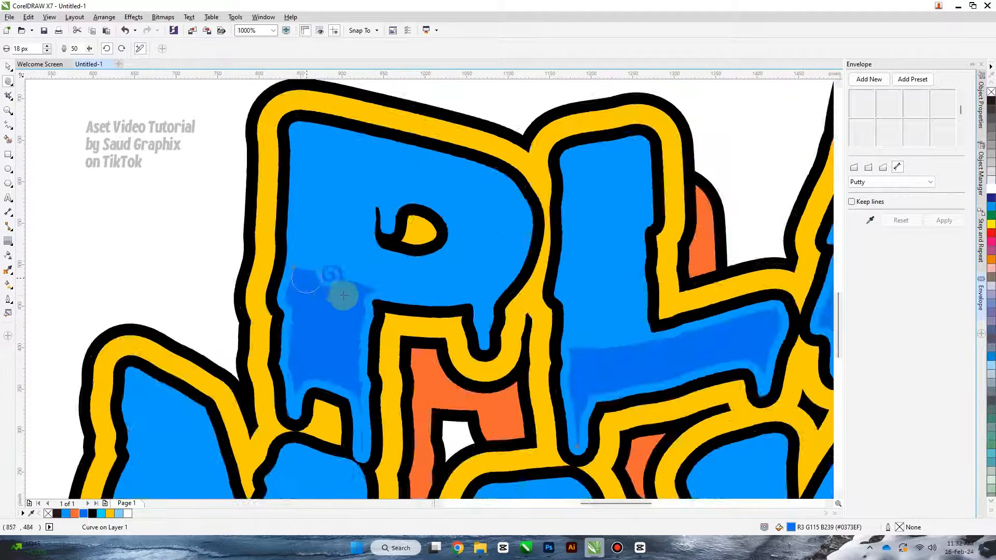
pyautogui.scroll(3, 469, 339)
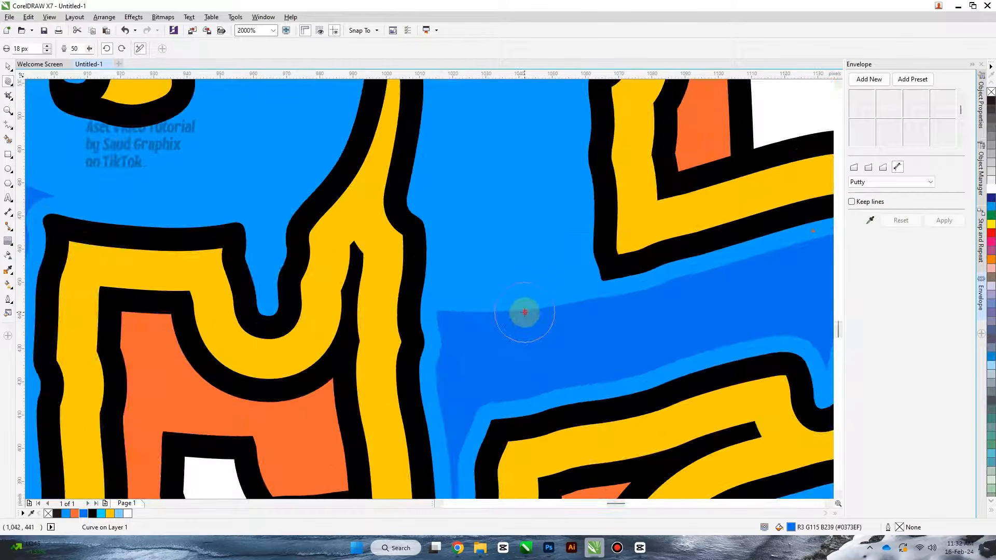
pyautogui.scroll(-3, 465, 296)
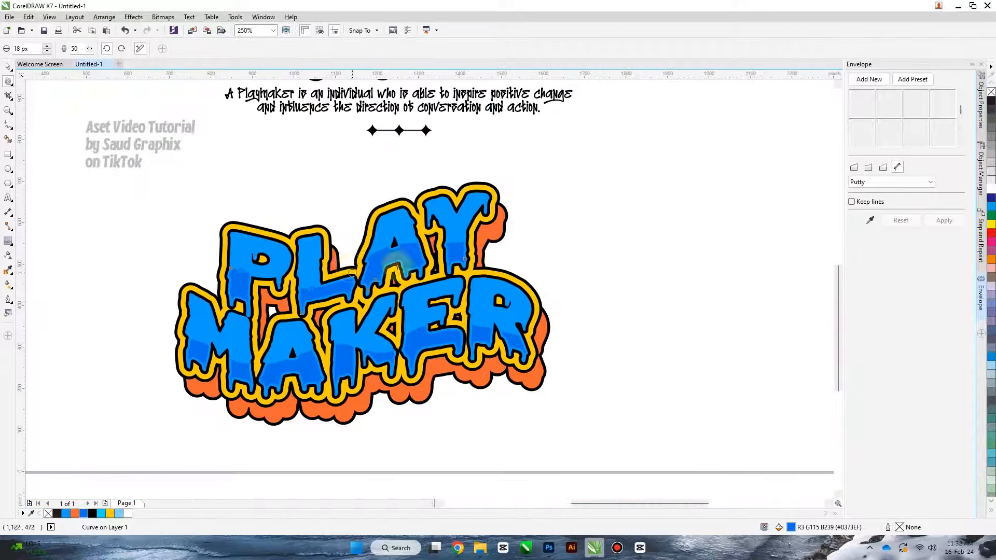
# Twirl two spirals into the upper edge of the darker blue in the A of PLAY and one in the Y.
pyautogui.scroll(3, 414, 267)
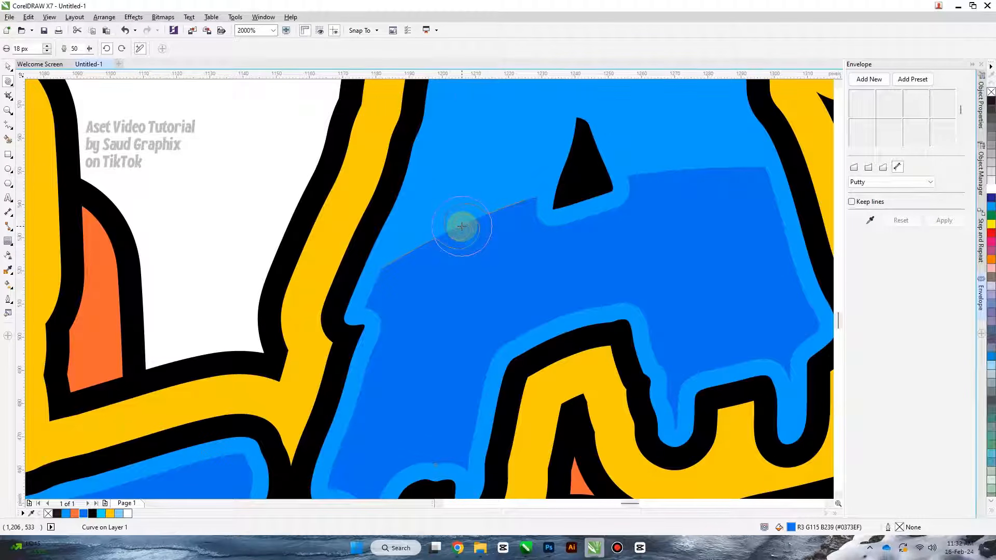
pyautogui.click(462, 227)
pyautogui.scroll(-3, 467, 263)
pyautogui.scroll(3, 605, 213)
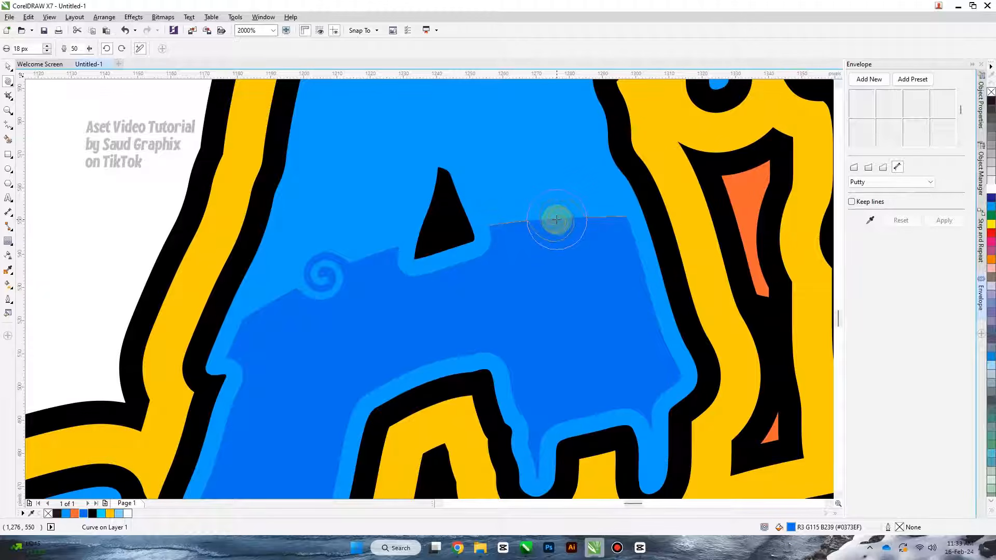
pyautogui.click(556, 221)
pyautogui.scroll(-3, 447, 282)
pyautogui.scroll(3, 667, 274)
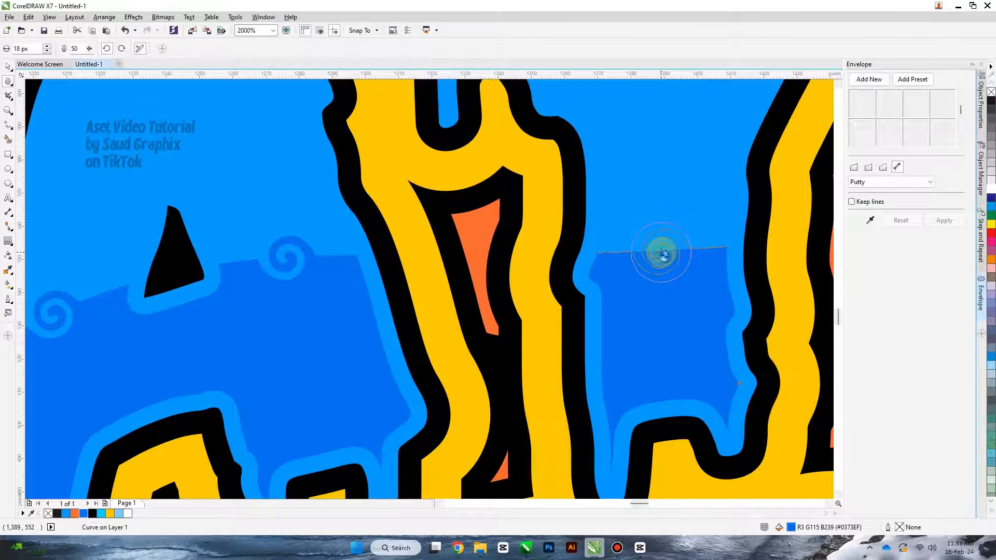
pyautogui.scroll(-5, 653, 244)
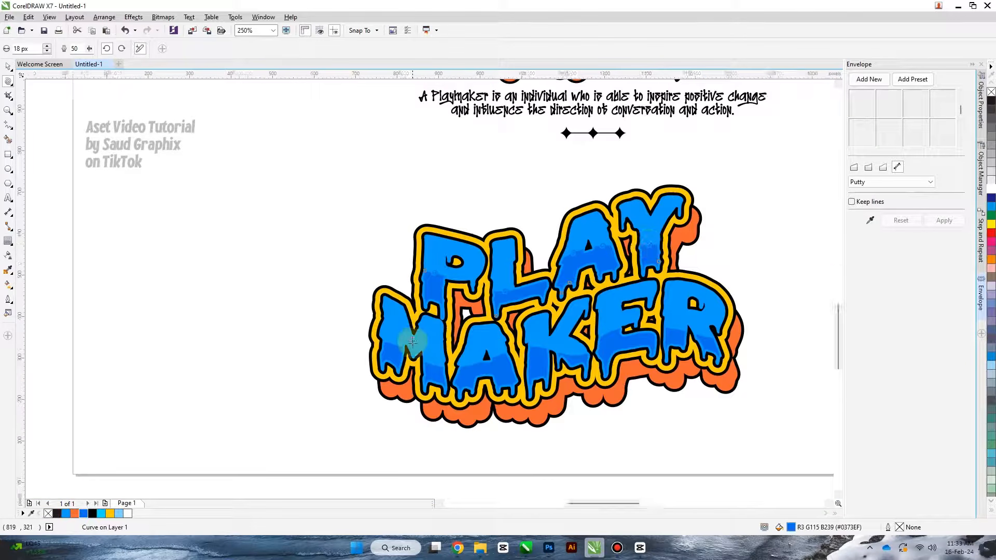
# Twirl one spiral into the upper edge of the darker blue in each leg of the M.
pyautogui.scroll(2, 413, 341)
pyautogui.scroll(3, 338, 363)
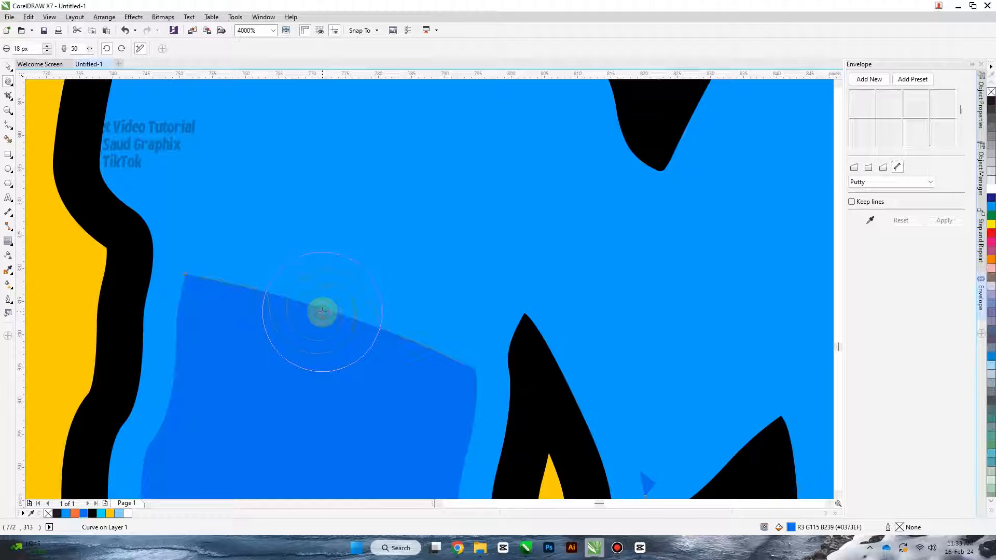
pyautogui.click(322, 312)
pyautogui.scroll(-2, 440, 349)
pyautogui.scroll(2, 441, 349)
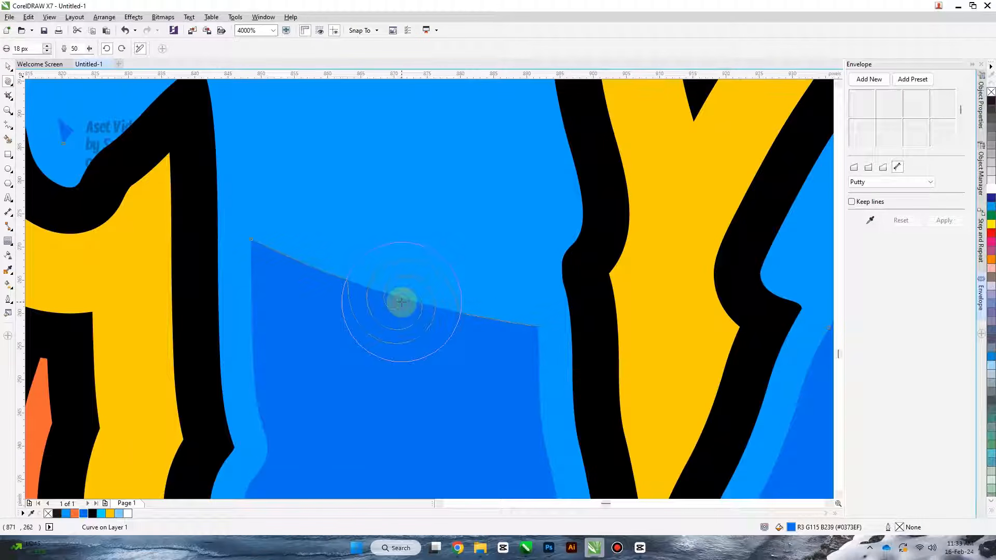
pyautogui.click(401, 302)
# Twirl a spiral into the darker blue upper edge on both sides of the hole in the A of MAKER.
pyautogui.scroll(-3, 344, 278)
pyautogui.scroll(2, 470, 274)
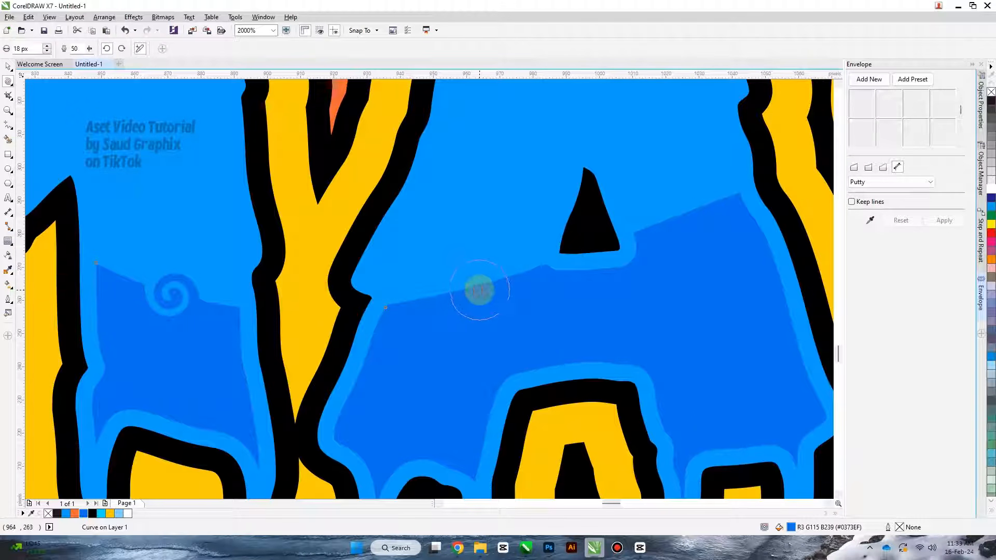
pyautogui.click(479, 290)
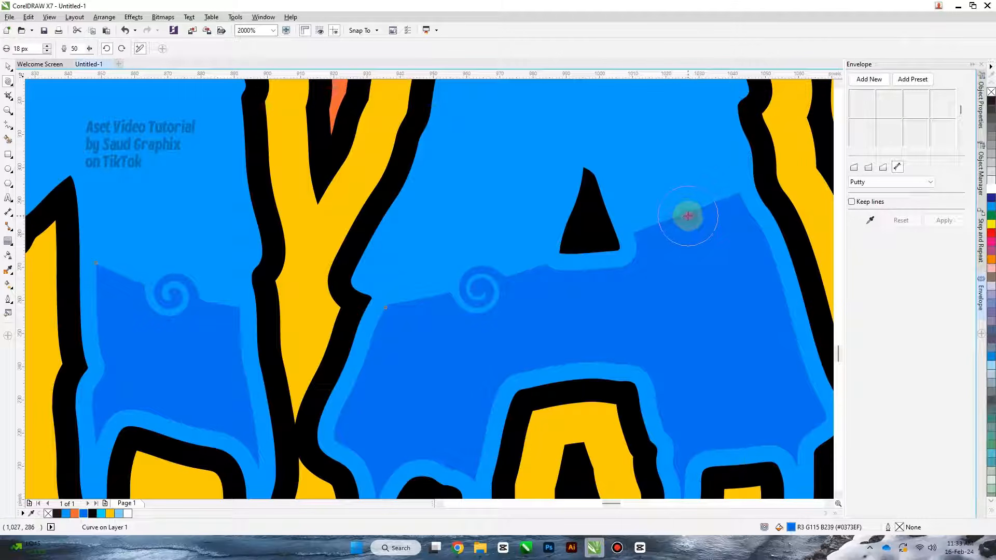
pyautogui.scroll(-5, 688, 216)
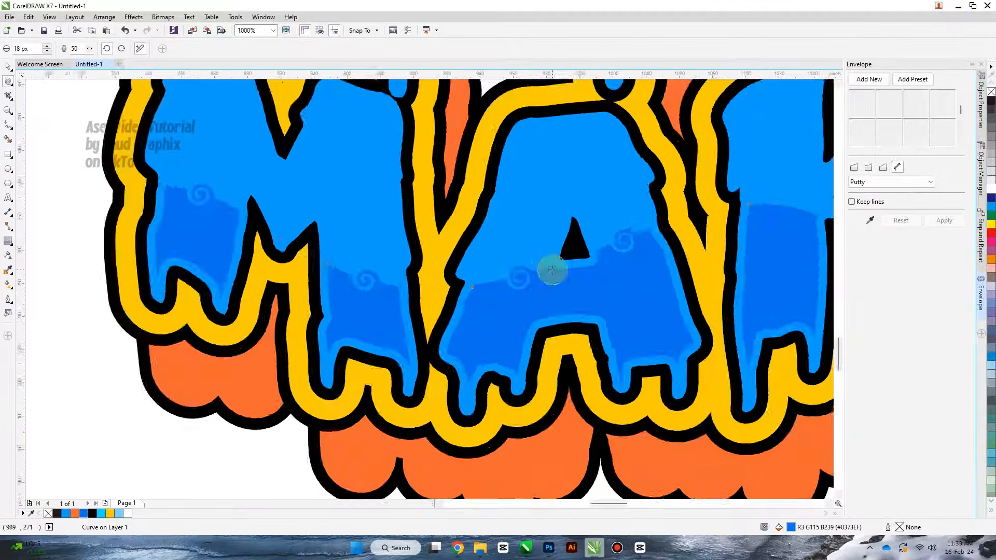
# Twirl one spiral into the upper edge of the darker blue in the stem and in the leg of the K.
pyautogui.scroll(5, 716, 238)
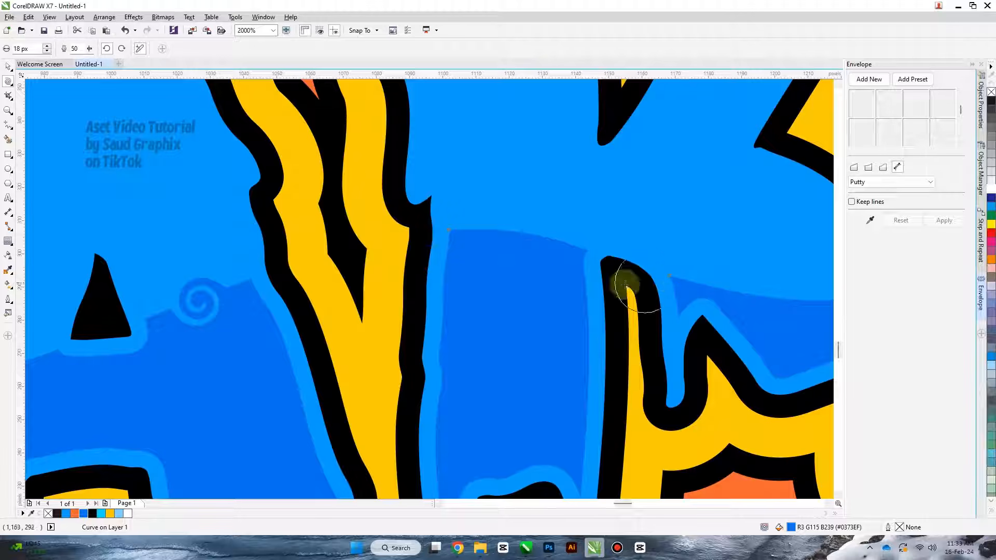
pyautogui.click(512, 232)
pyautogui.scroll(-5, 633, 285)
pyautogui.scroll(5, 647, 307)
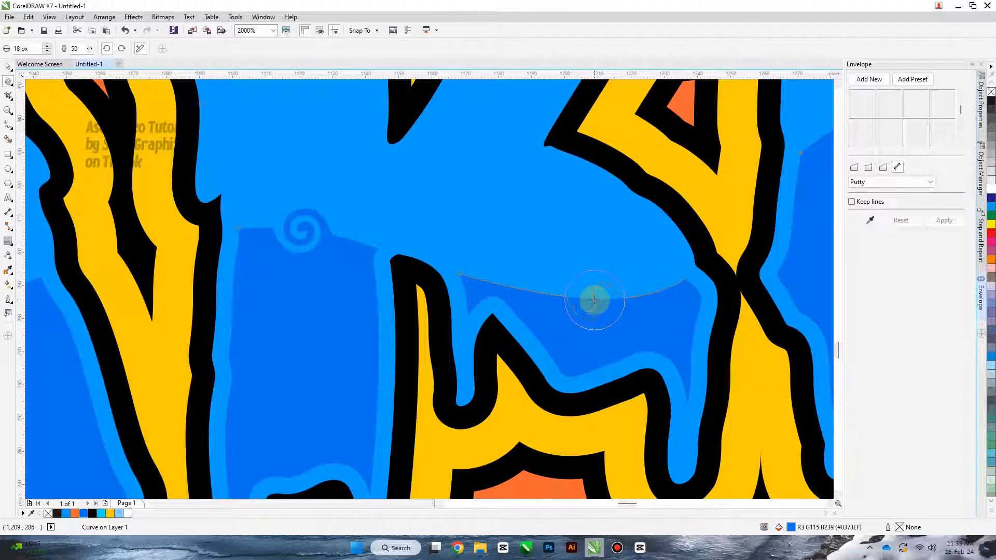
pyautogui.click(594, 300)
# Twirl a spiral into the darker blue upper edge of the E and of both legs of the R.
pyautogui.scroll(-5, 640, 241)
pyautogui.scroll(5, 674, 241)
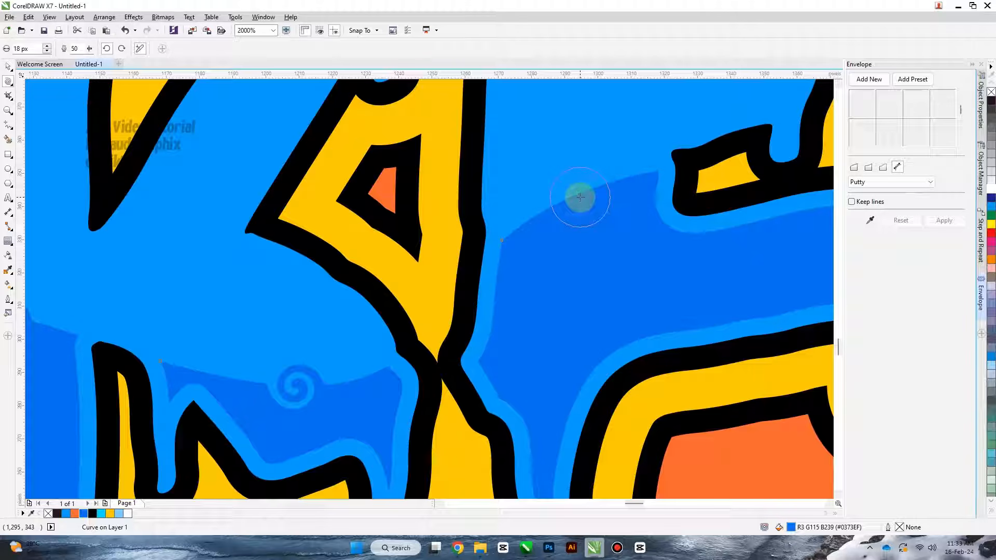
pyautogui.click(580, 197)
pyautogui.scroll(-5, 534, 289)
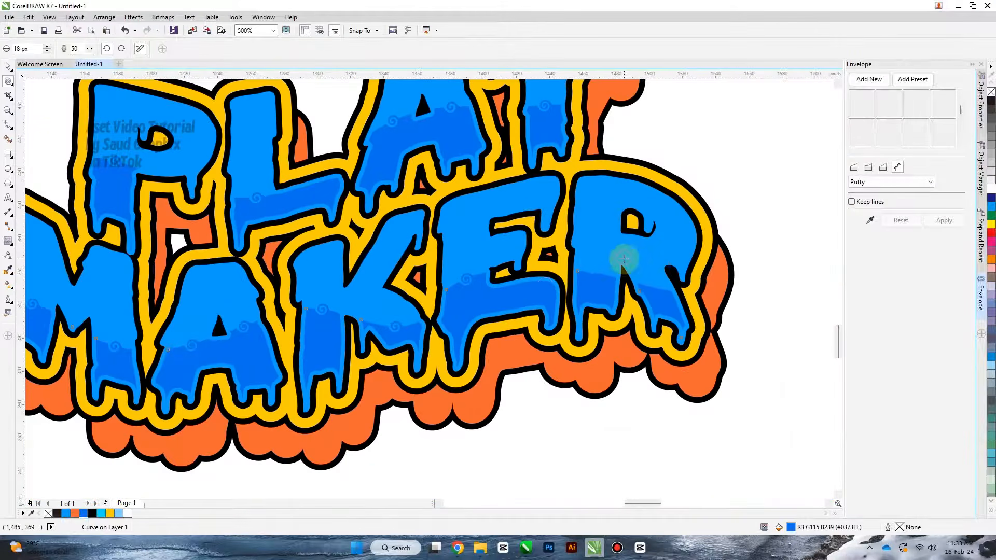
pyautogui.scroll(5, 623, 259)
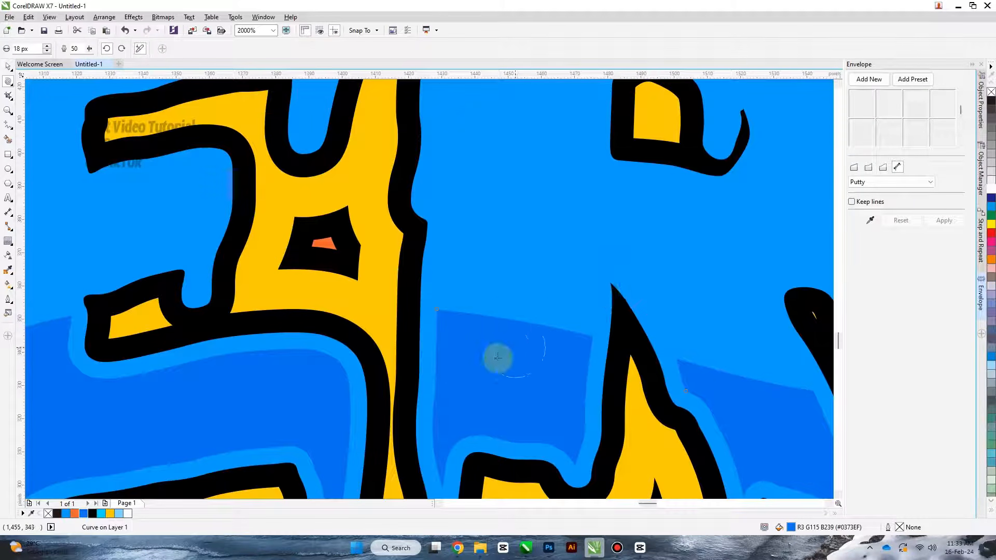
pyautogui.click(520, 324)
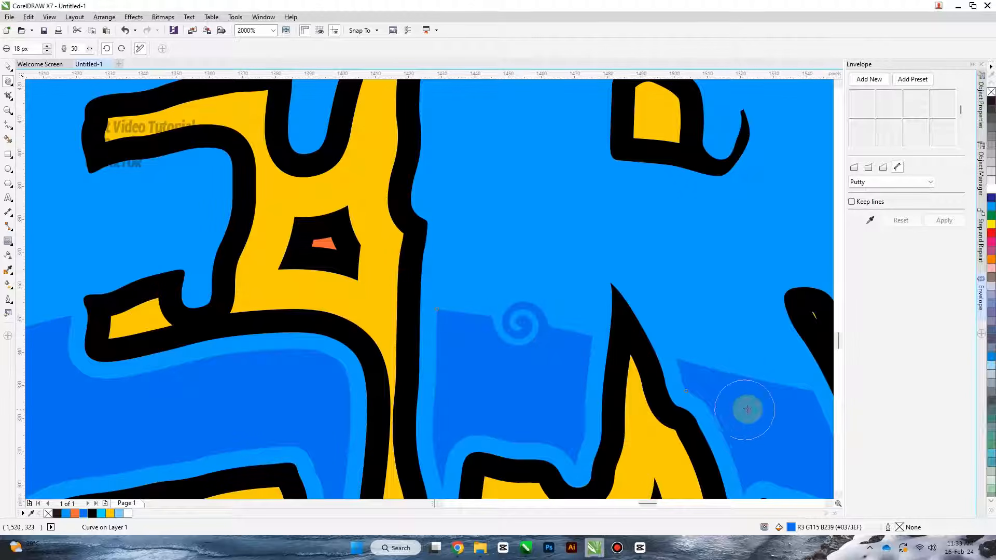
pyautogui.click(747, 379)
pyautogui.click(597, 318)
pyautogui.scroll(-5, 596, 301)
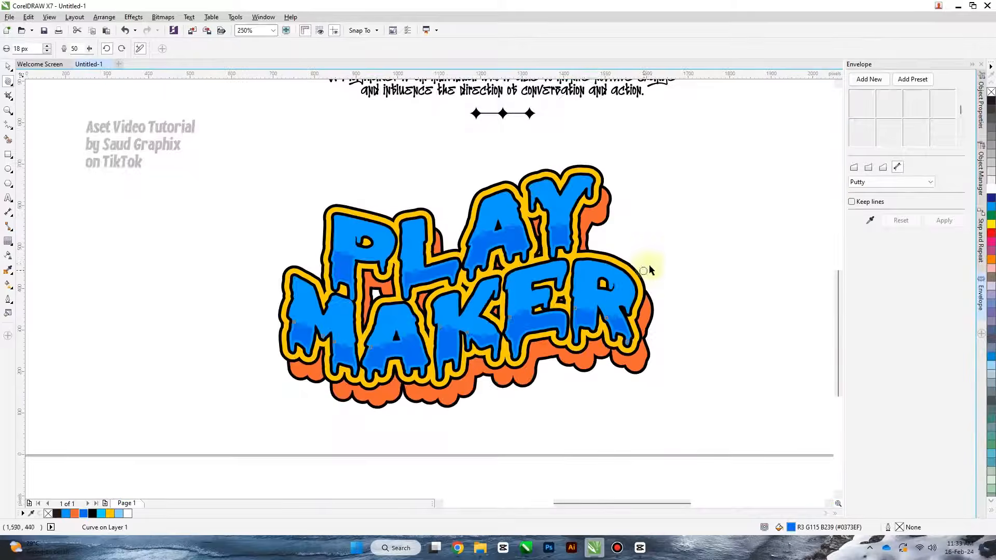
pyautogui.press('space')
# Examine the wave lines and light highlights inside the letters of the reference PLAY MAKER design and compare them with the copy.
pyautogui.scroll(2, 410, 210)
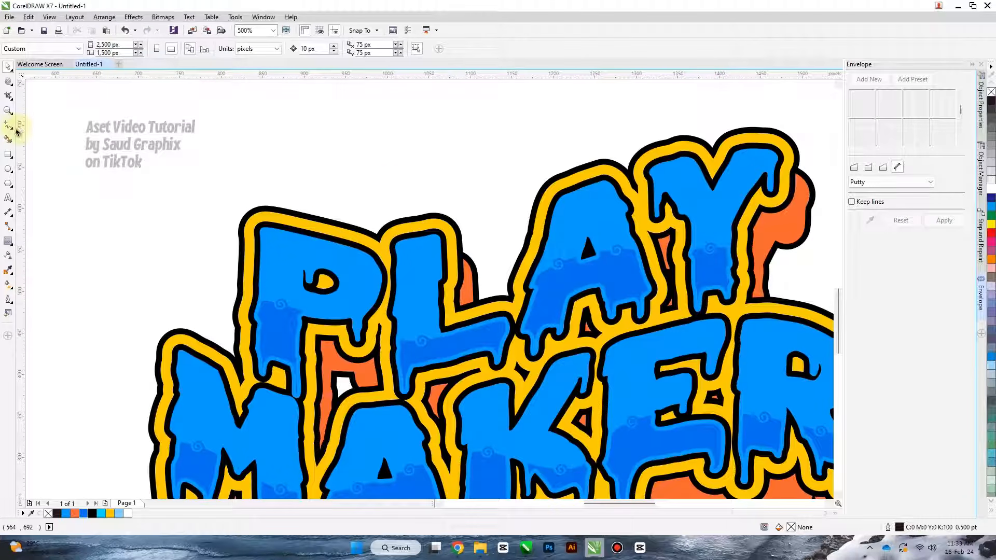
pyautogui.scroll(-4, 36, 137)
pyautogui.scroll(4, 431, 262)
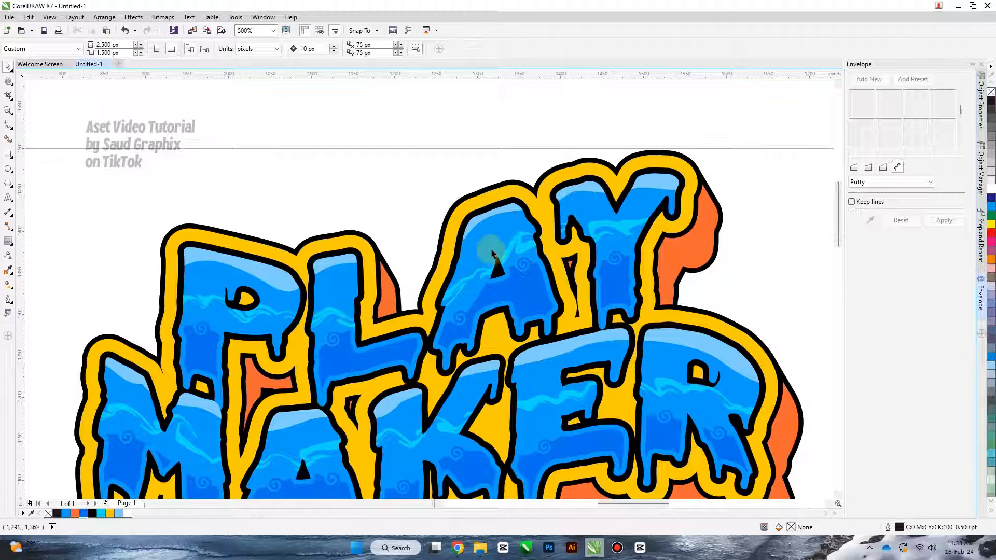
pyautogui.scroll(-4, 478, 270)
pyautogui.scroll(4, 483, 267)
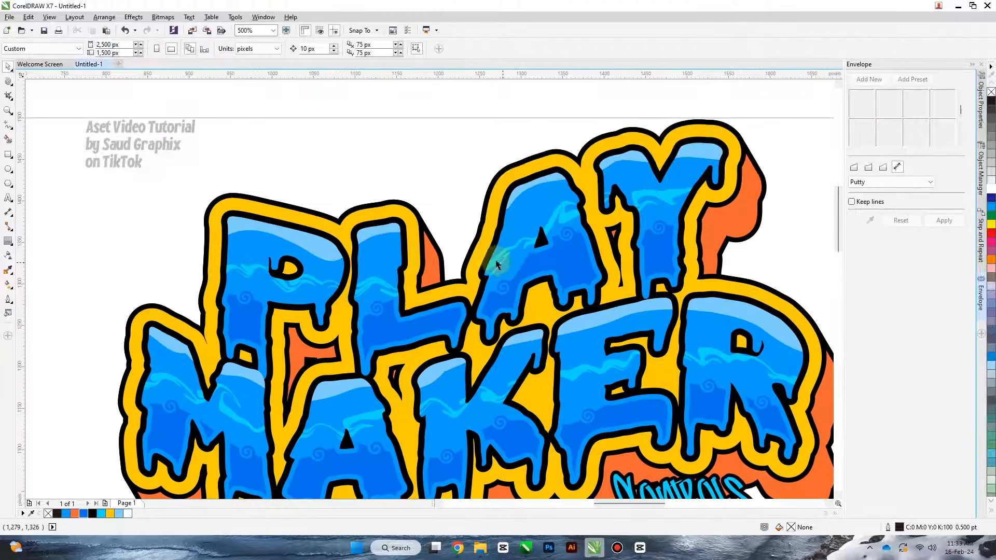
pyautogui.scroll(-4, 494, 268)
pyautogui.scroll(-2, 487, 290)
pyautogui.scroll(5, 482, 312)
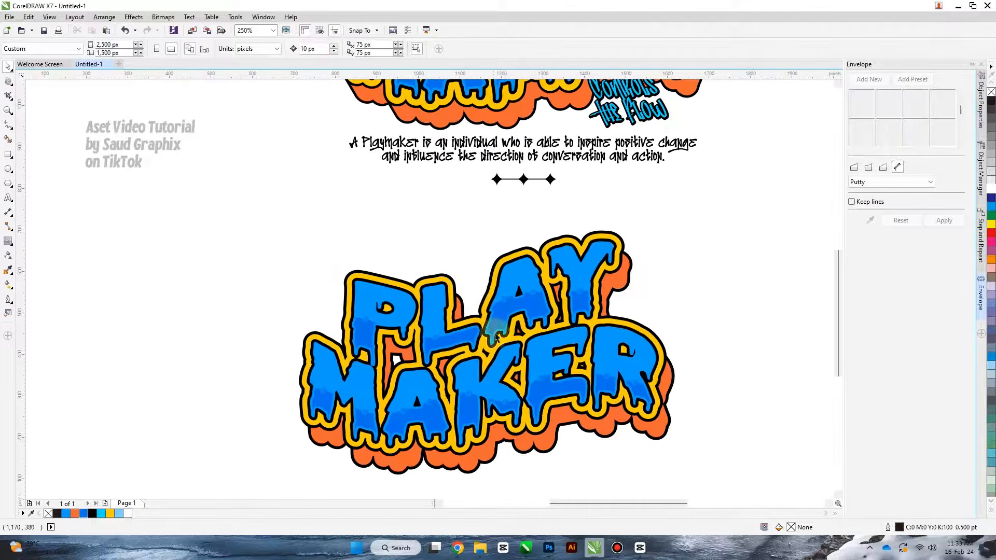
# Draw a freehand wavy line about 756 px wide and 135 px high across the word PLAY.
pyautogui.click(306, 174)
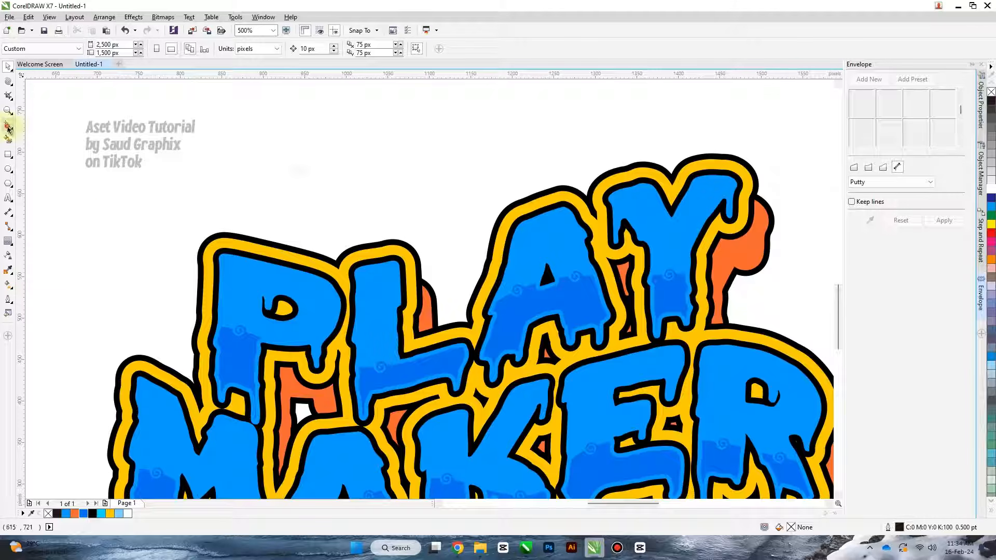
pyautogui.click(8, 127)
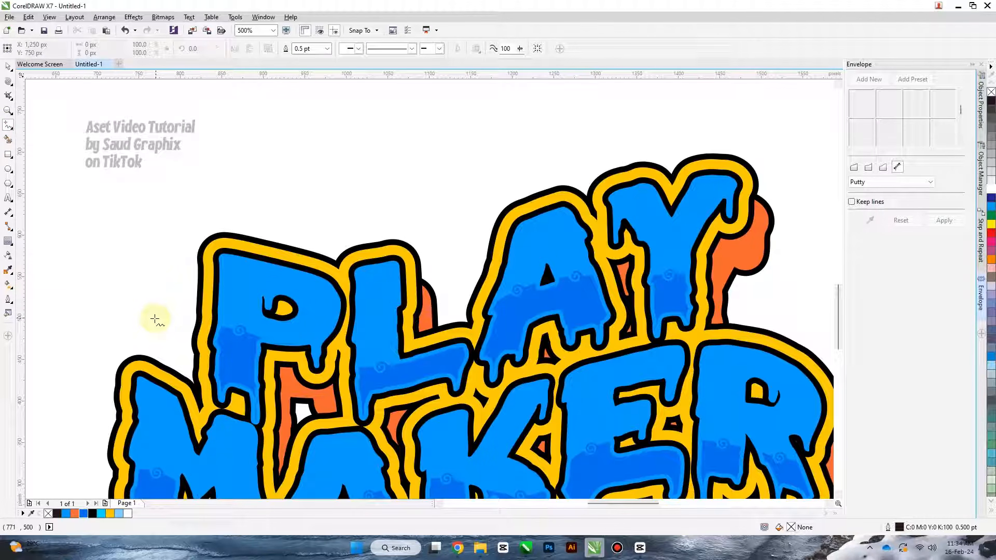
pyautogui.moveTo(165, 311)
pyautogui.mouseDown()
pyautogui.moveTo(252, 295)
pyautogui.moveTo(361, 323)
pyautogui.moveTo(449, 320)
pyautogui.moveTo(575, 241)
pyautogui.moveTo(761, 232)
pyautogui.moveTo(782, 212)
pyautogui.mouseUp()
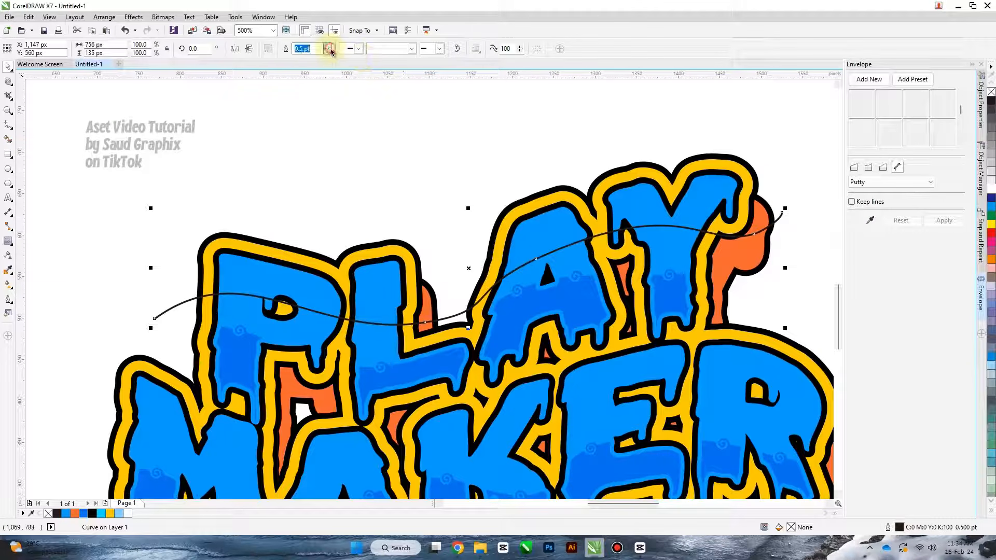
# Set the outline width of the wavy line across PLAY to 2.0 pt.
pyautogui.click(330, 49)
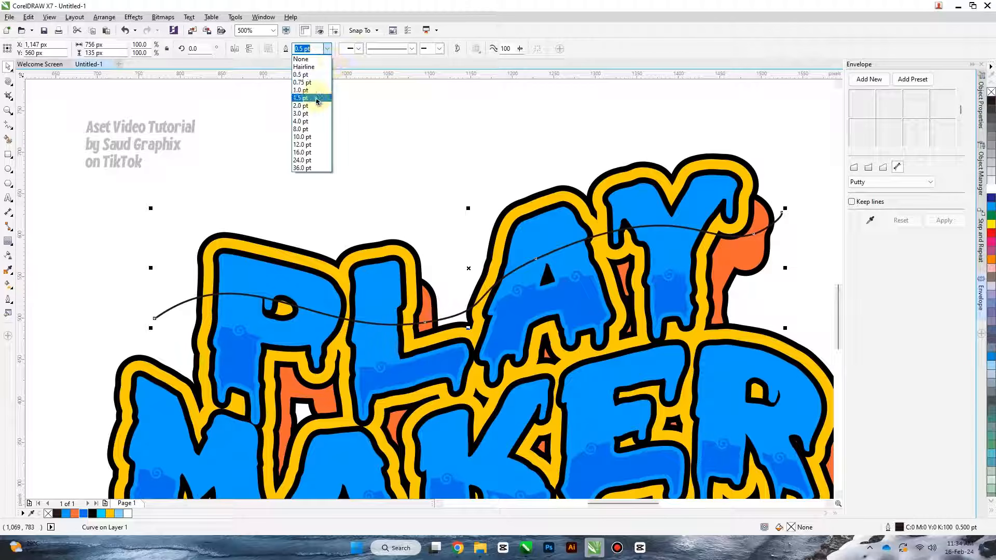
pyautogui.click(301, 121)
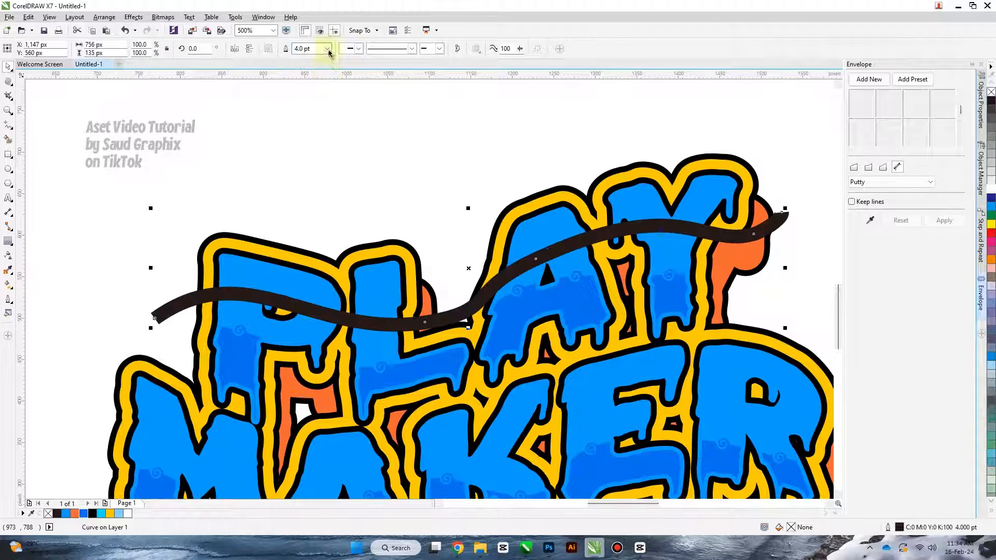
pyautogui.click(329, 53)
pyautogui.click(313, 115)
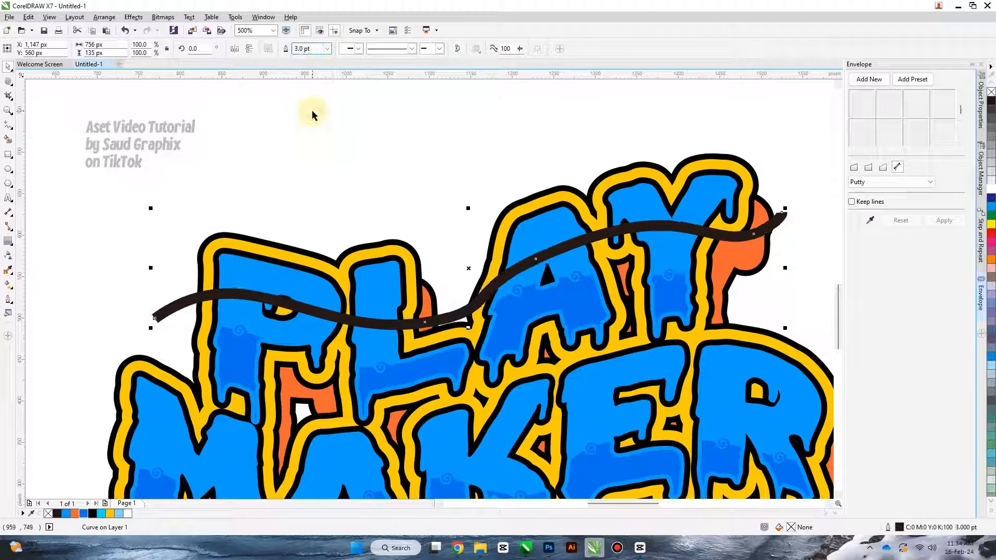
pyautogui.click(327, 48)
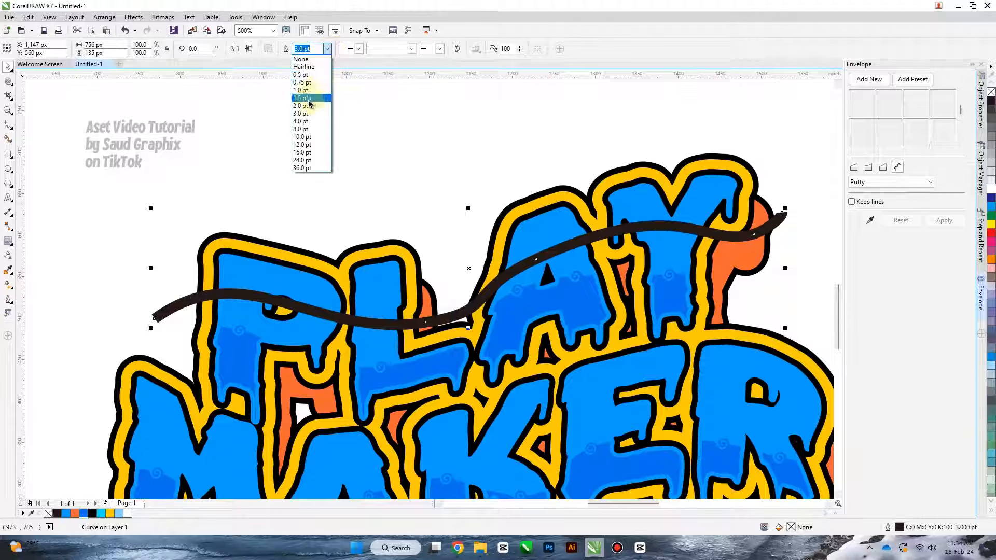
pyautogui.click(314, 97)
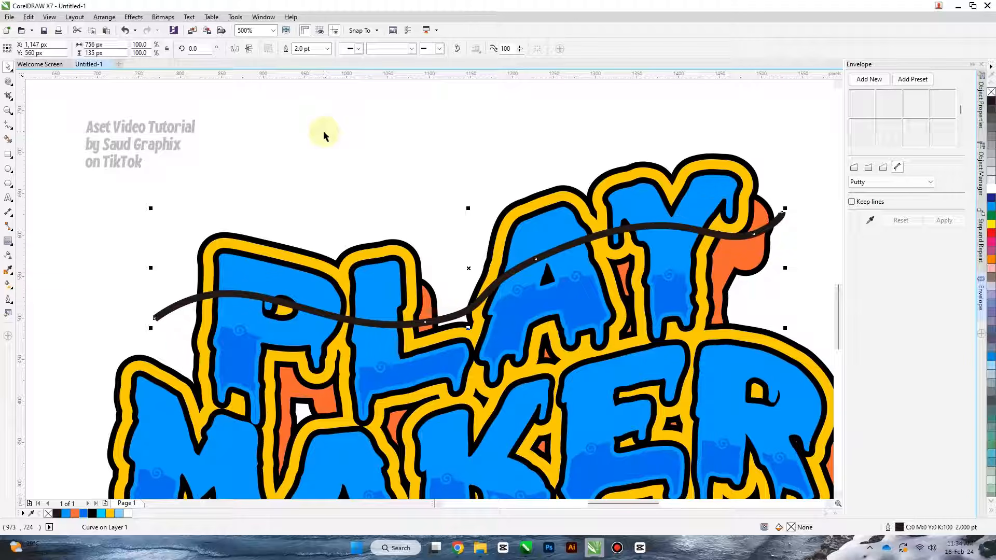
pyautogui.click(298, 151)
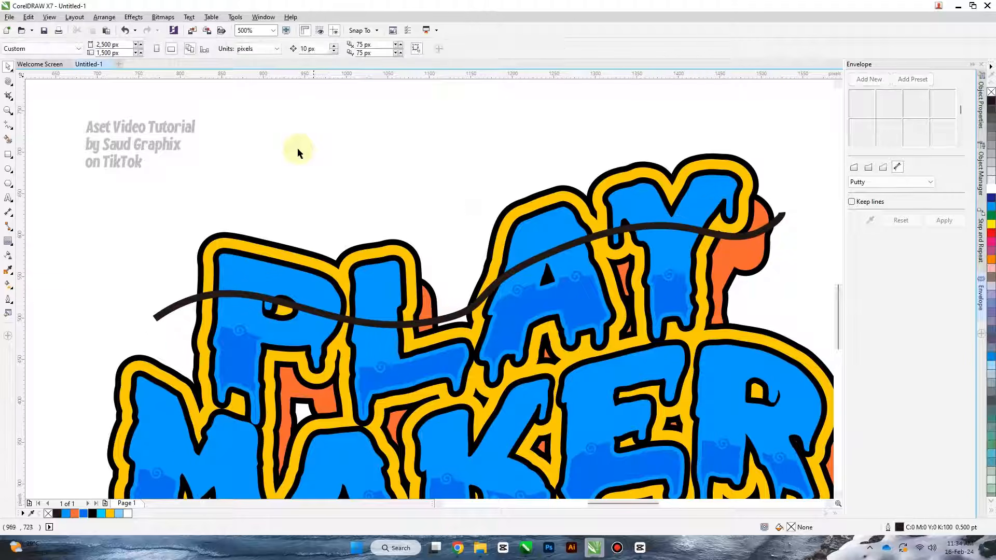
# Convert the line across PLAY from outline to object and use Smear to pull it into small irregular waves along its whole length.
pyautogui.click(182, 310)
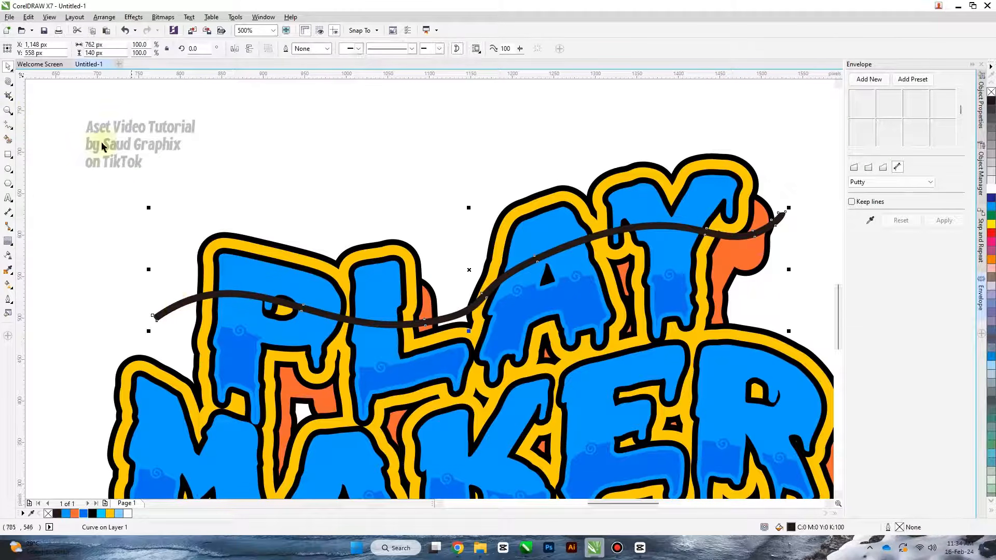
pyautogui.click(8, 80)
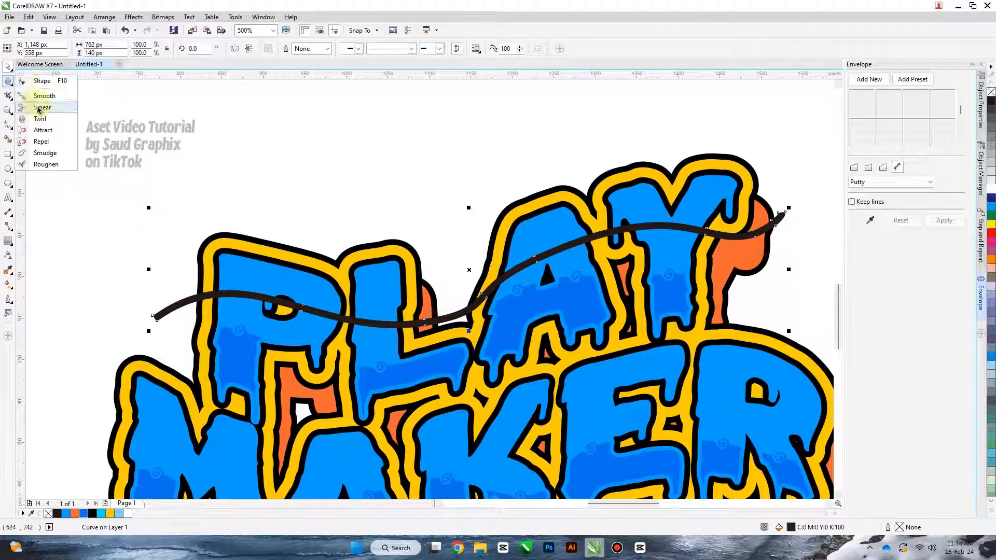
pyautogui.click(56, 108)
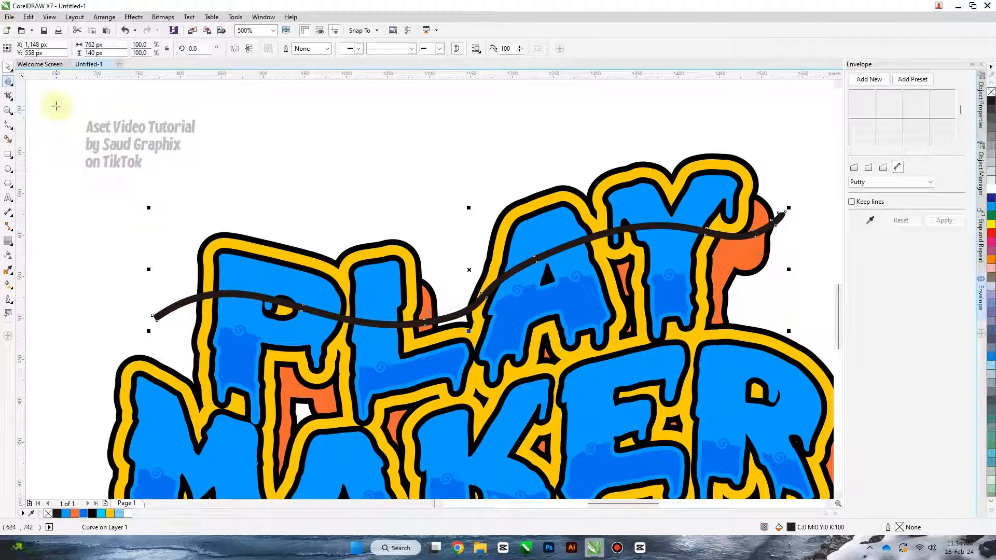
pyautogui.moveTo(306, 190)
pyautogui.mouseDown()
pyautogui.moveTo(227, 176)
pyautogui.moveTo(351, 200)
pyautogui.moveTo(244, 178)
pyautogui.moveTo(385, 180)
pyautogui.moveTo(220, 164)
pyautogui.mouseUp()
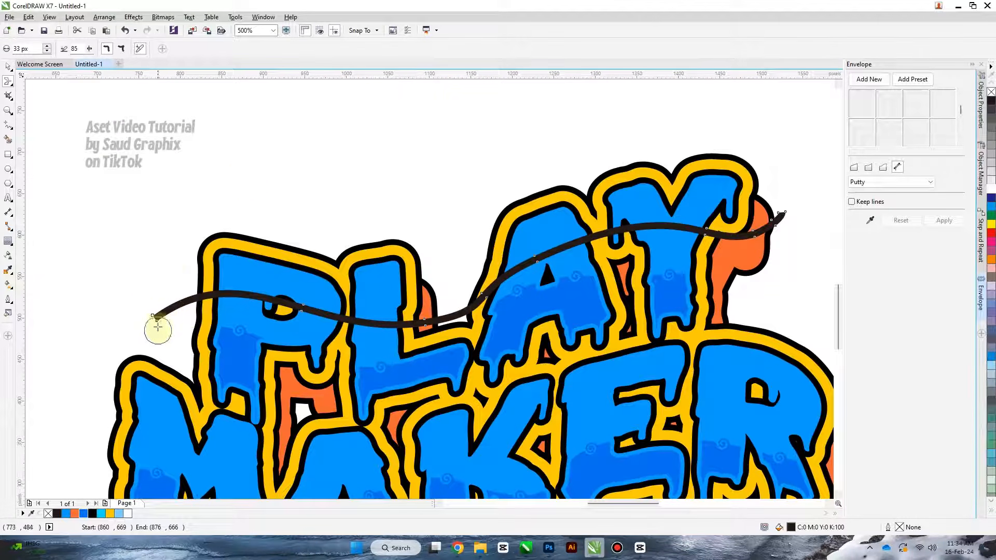
pyautogui.moveTo(160, 315); pyautogui.dragTo(160, 315)
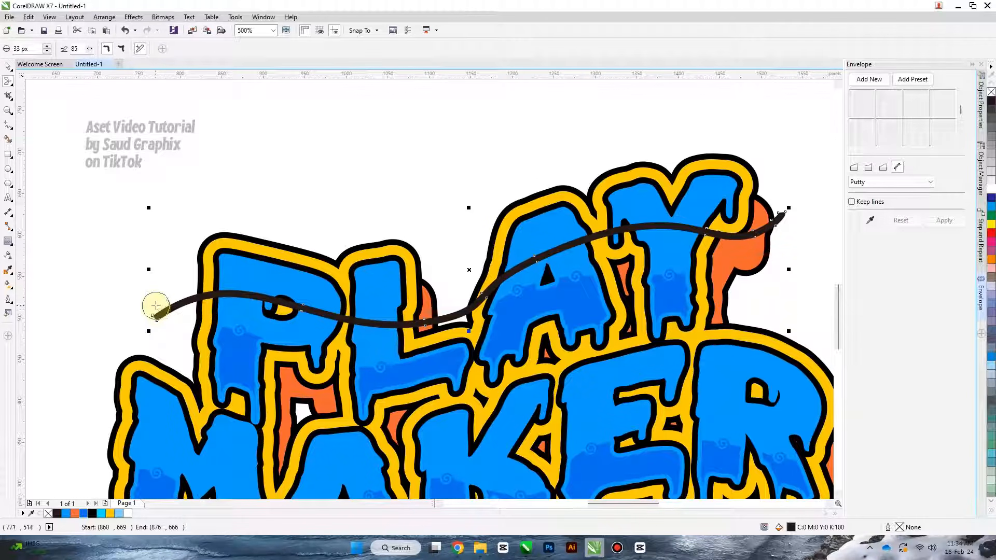
pyautogui.moveTo(154, 305)
pyautogui.mouseDown()
pyautogui.moveTo(160, 326)
pyautogui.moveTo(169, 284)
pyautogui.moveTo(189, 283)
pyautogui.moveTo(203, 314)
pyautogui.moveTo(237, 290)
pyautogui.moveTo(362, 332)
pyautogui.moveTo(386, 321)
pyautogui.moveTo(435, 324)
pyautogui.moveTo(488, 308)
pyautogui.moveTo(553, 236)
pyautogui.moveTo(576, 255)
pyautogui.moveTo(635, 225)
pyautogui.moveTo(669, 225)
pyautogui.moveTo(699, 245)
pyautogui.moveTo(773, 221)
pyautogui.mouseUp()
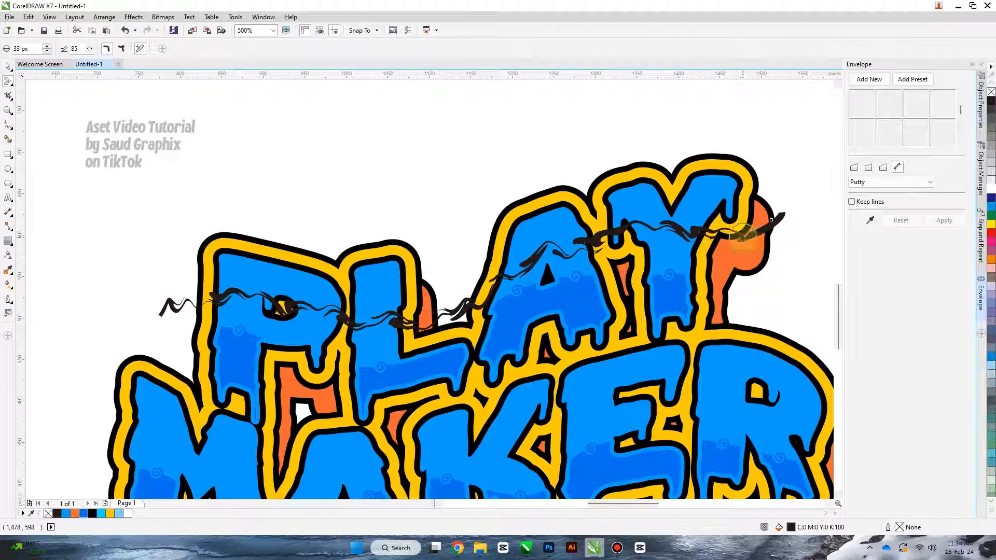
pyautogui.press('space')
# Intersect the smeared wave line with the light blue PLAY lettering.
pyautogui.click(386, 294)
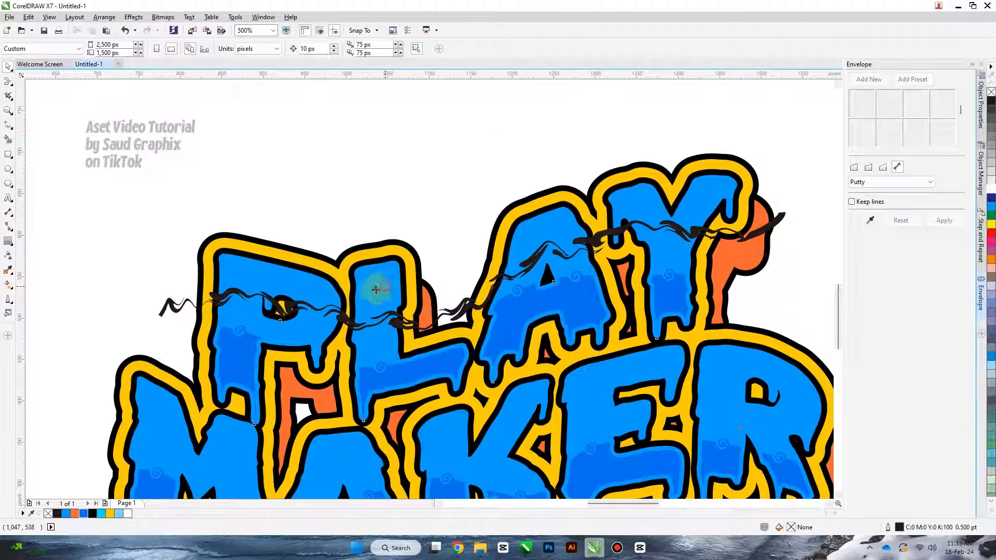
pyautogui.click(170, 319)
pyautogui.keyDown('shift'); pyautogui.click(169, 307); pyautogui.keyUp('shift')
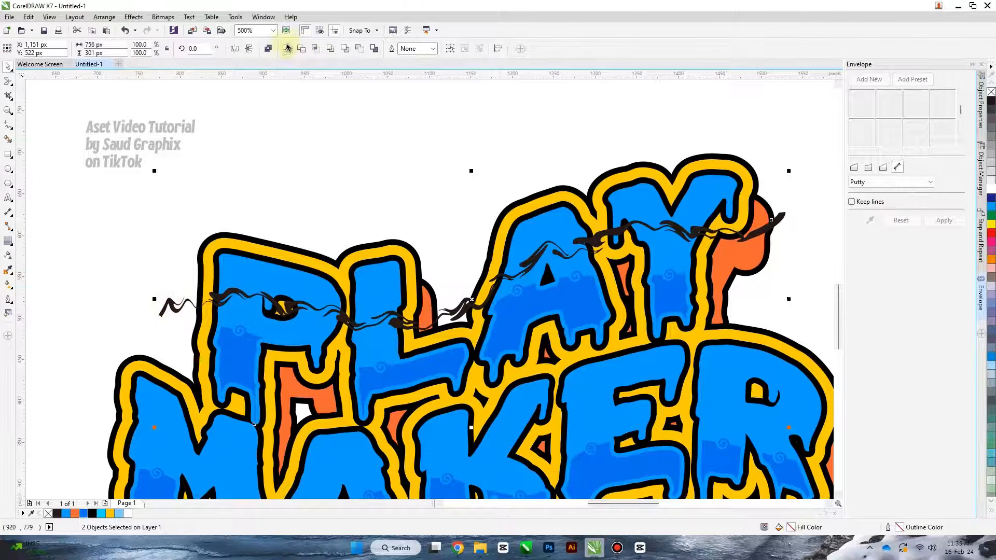
pyautogui.click(313, 187)
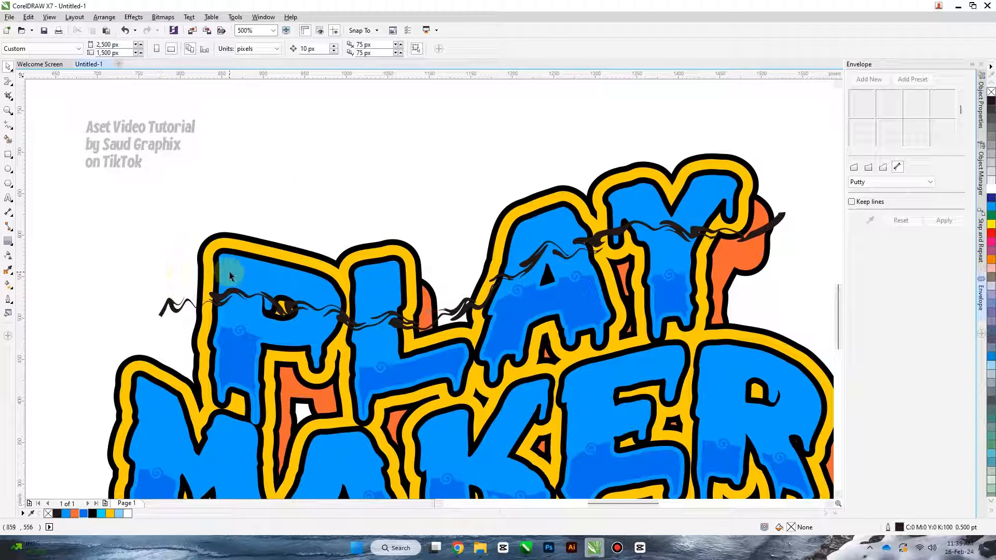
pyautogui.click(245, 186)
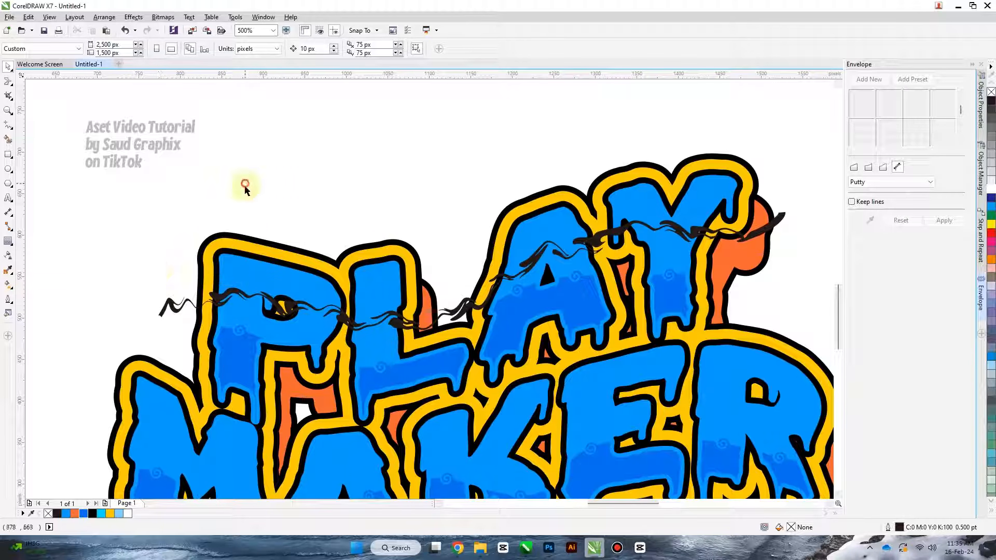
pyautogui.click(248, 280)
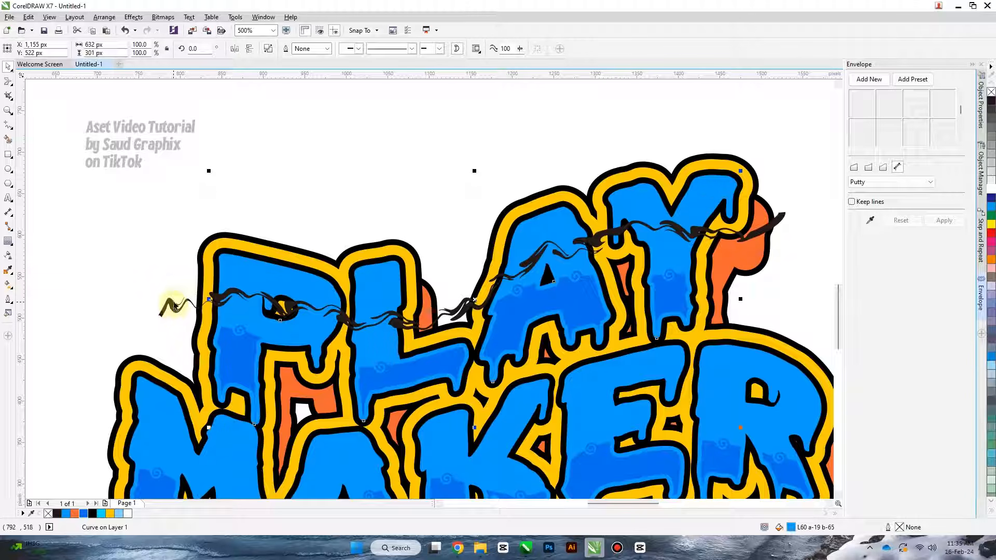
pyautogui.keyDown('shift'); pyautogui.click(173, 299); pyautogui.keyUp('shift')
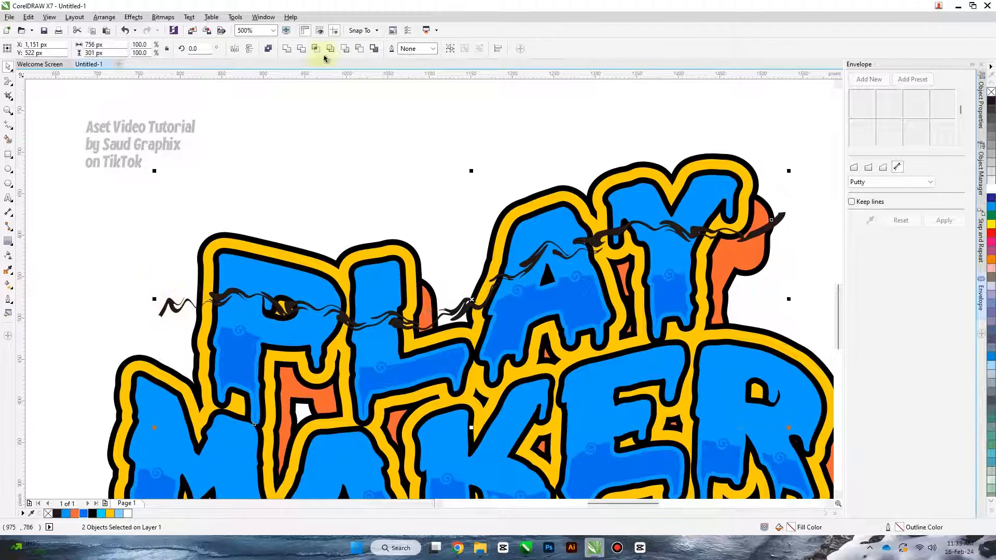
pyautogui.click(315, 49)
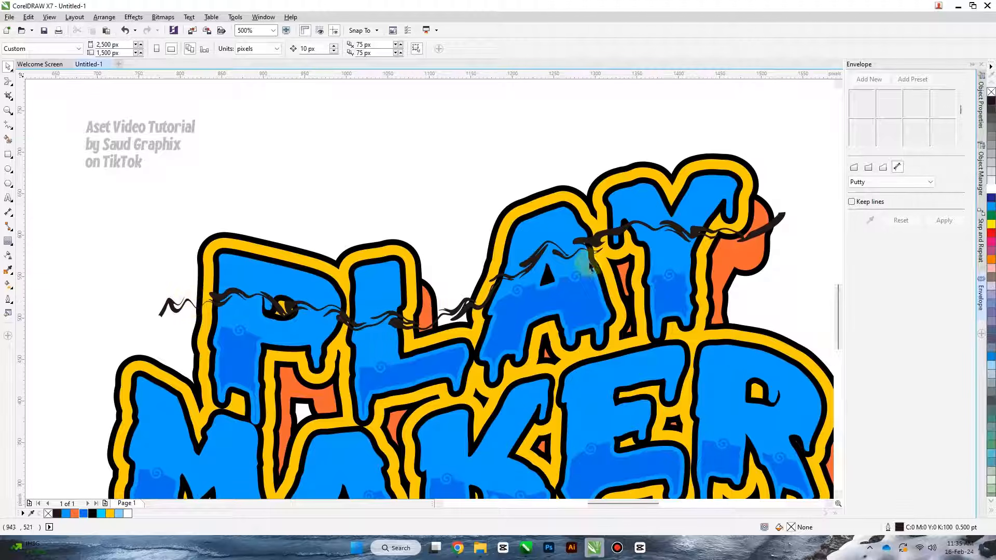
# Delete the original smeared line across PLAY and fill the wave pieces inside the letters with cyan.
pyautogui.click(362, 178)
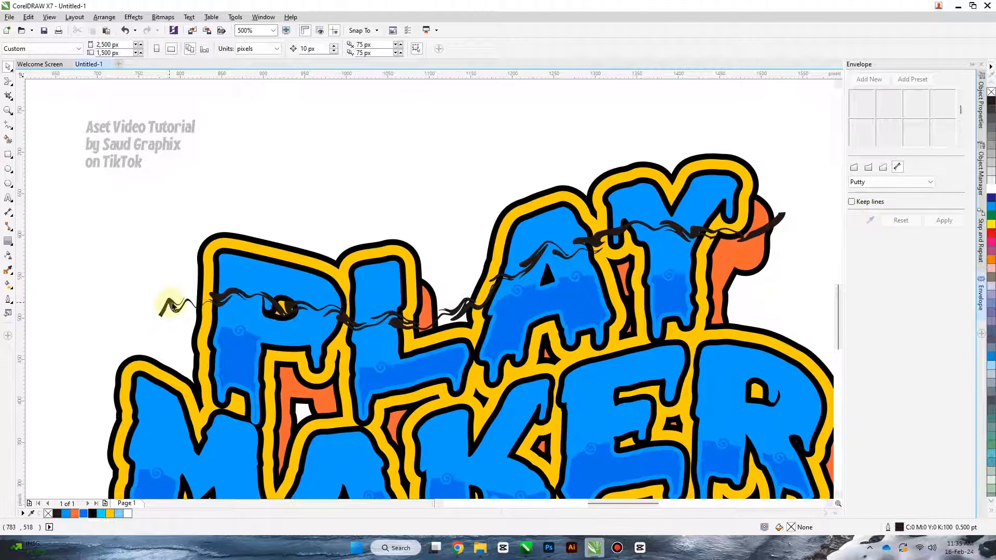
pyautogui.click(171, 301)
pyautogui.click(154, 254)
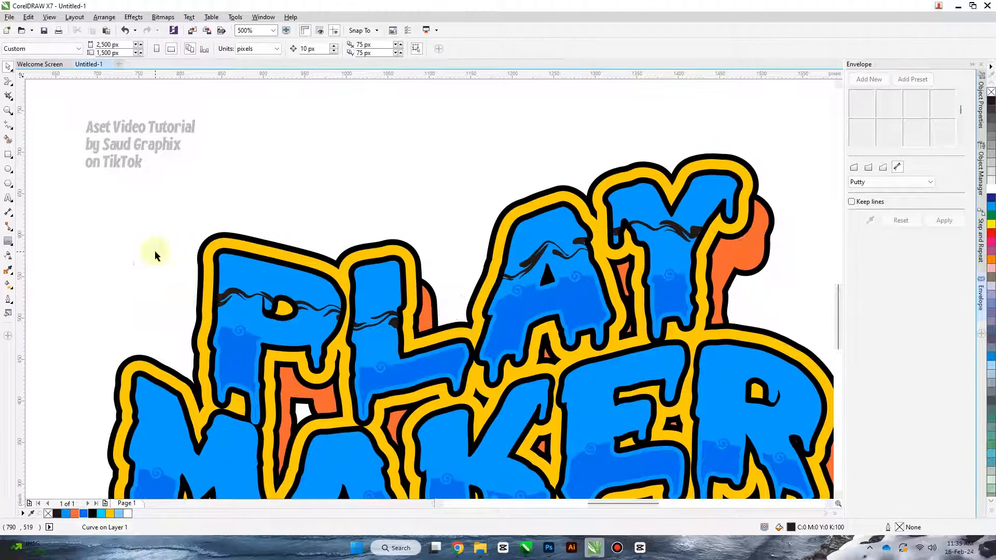
pyautogui.click(232, 296)
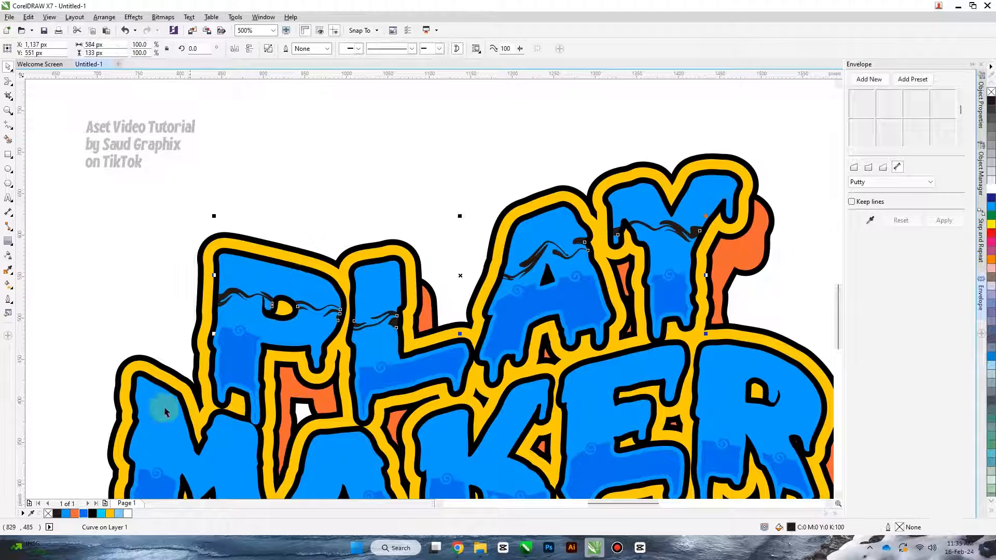
pyautogui.click(101, 514)
pyautogui.click(251, 210)
# Draw a freehand wavy line about 949 by 111 px across the word MAKER and give it a 2.0 pt outline.
pyautogui.scroll(-3, 252, 210)
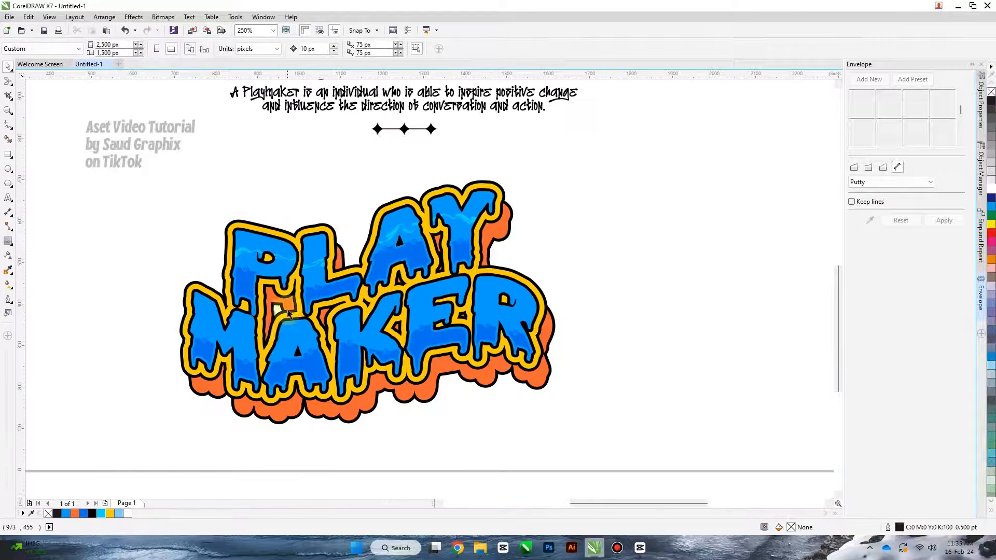
pyautogui.scroll(3, 283, 320)
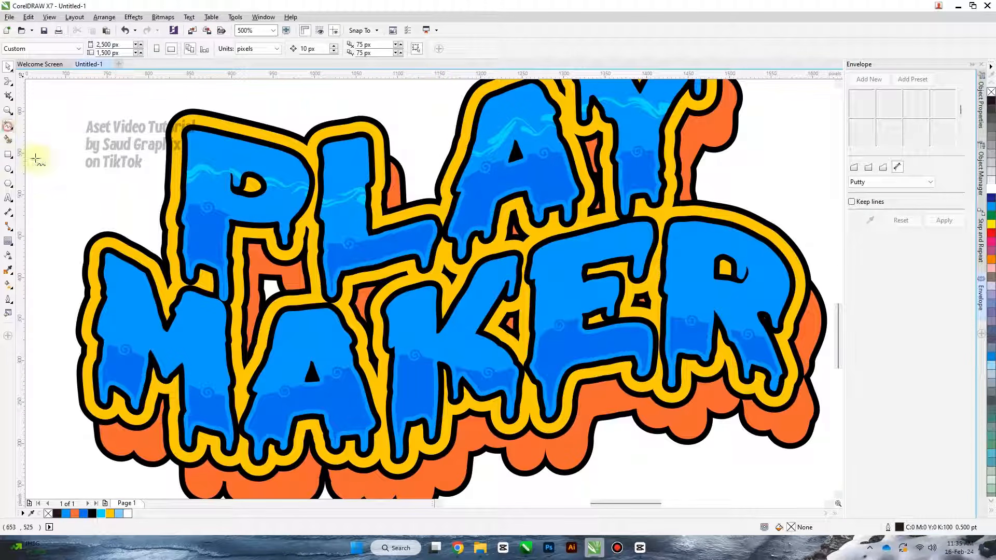
pyautogui.press('F5')
pyautogui.moveTo(53, 316)
pyautogui.mouseDown()
pyautogui.moveTo(93, 311)
pyautogui.moveTo(248, 353)
pyautogui.moveTo(318, 348)
pyautogui.moveTo(687, 267)
pyautogui.moveTo(834, 300)
pyautogui.mouseUp()
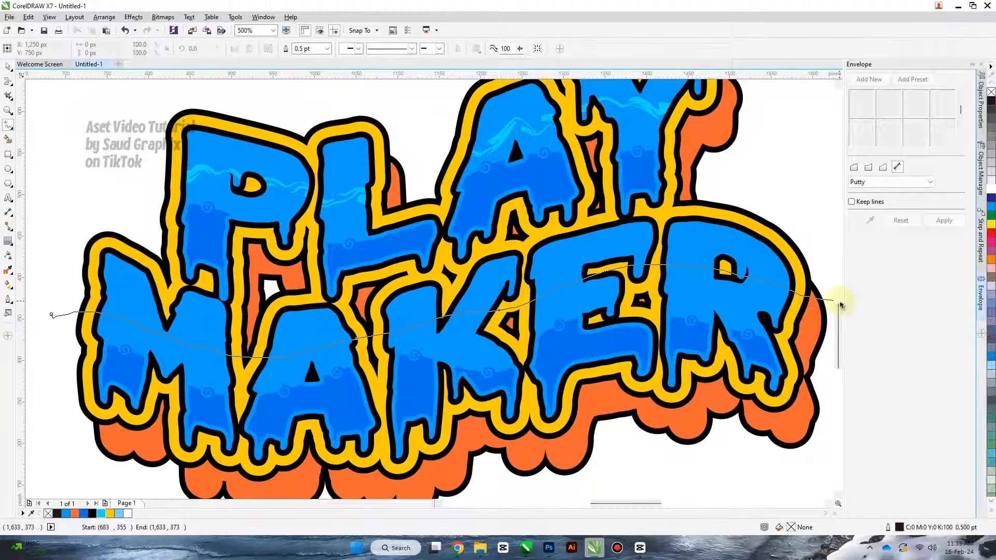
pyautogui.click(327, 48)
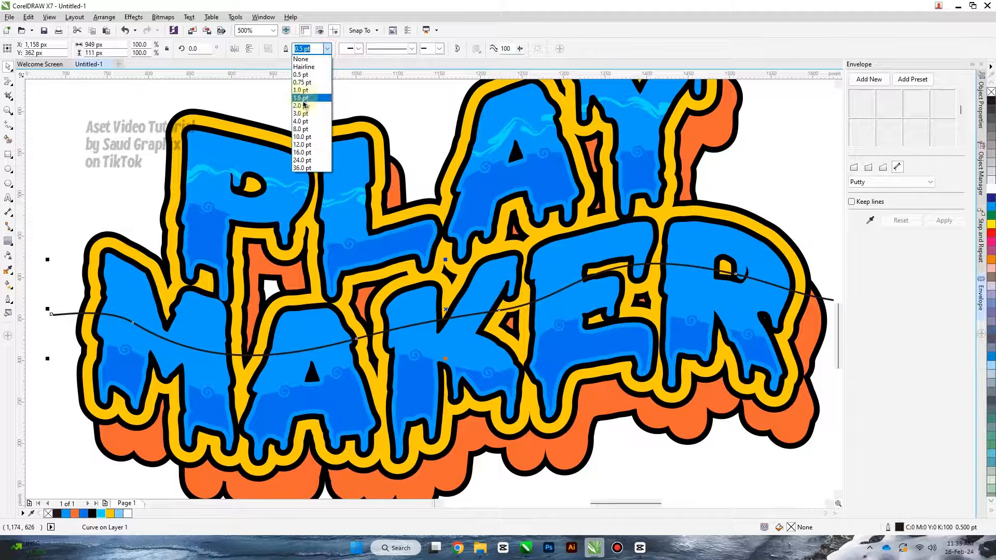
pyautogui.click(303, 110)
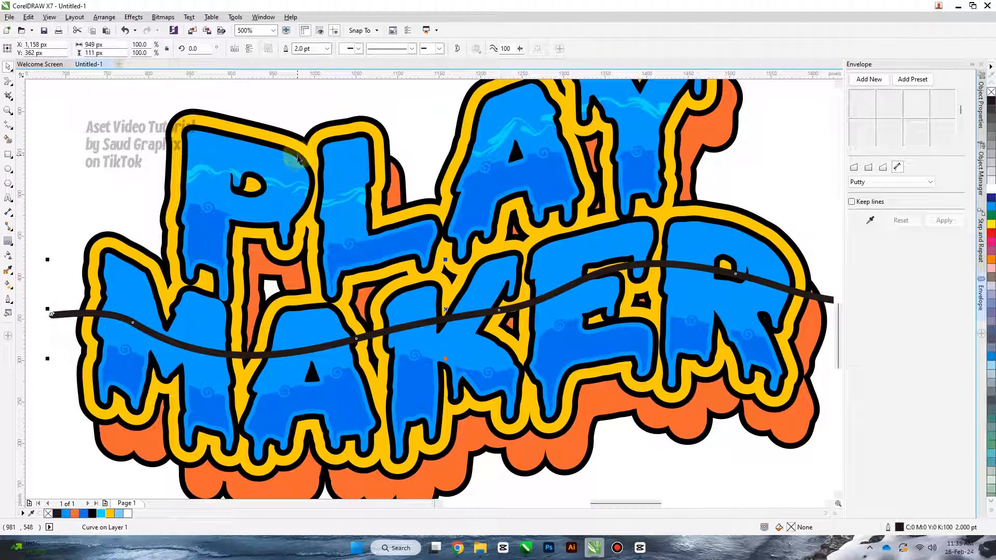
# Convert the line across MAKER from outline to object and smear it into small irregular waves along its length.
pyautogui.hotkey('ctrl', 'shift', 'q')
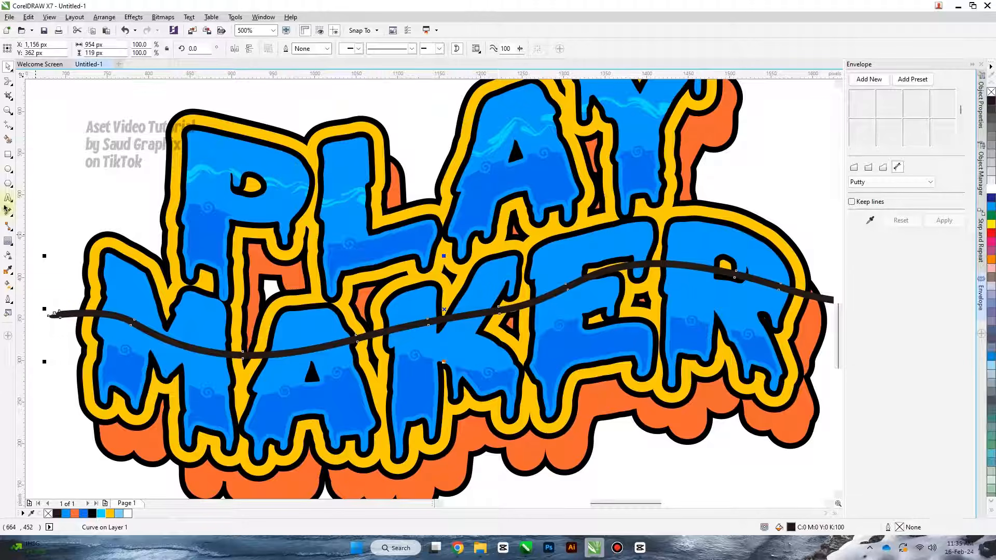
pyautogui.click(10, 87)
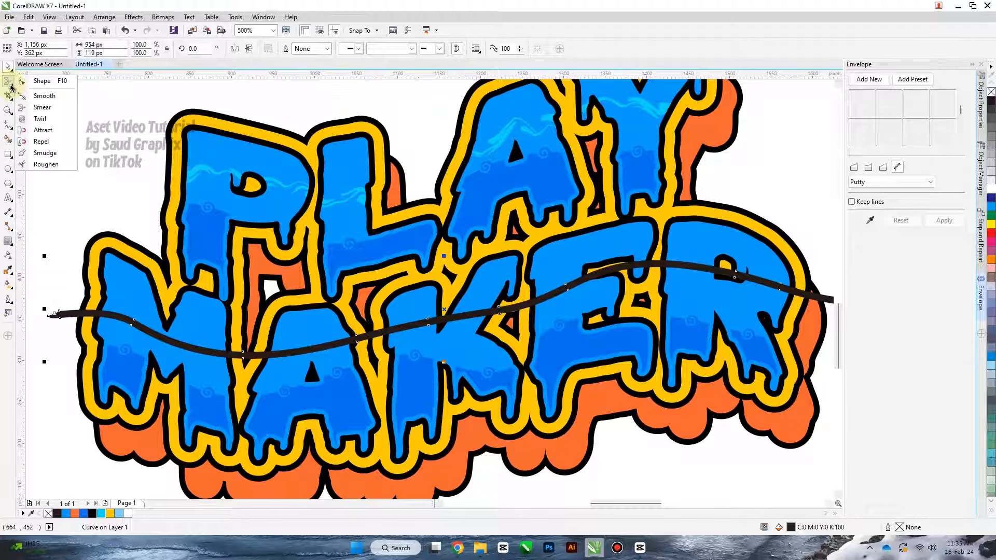
pyautogui.click(38, 109)
pyautogui.moveTo(52, 314)
pyautogui.mouseDown()
pyautogui.moveTo(74, 299)
pyautogui.moveTo(125, 342)
pyautogui.moveTo(139, 335)
pyautogui.moveTo(206, 370)
pyautogui.moveTo(218, 356)
pyautogui.moveTo(287, 364)
pyautogui.moveTo(339, 331)
pyautogui.moveTo(376, 339)
pyautogui.moveTo(542, 299)
pyautogui.moveTo(582, 264)
pyautogui.moveTo(601, 277)
pyautogui.moveTo(625, 261)
pyautogui.moveTo(653, 275)
pyautogui.moveTo(716, 279)
pyautogui.moveTo(758, 303)
pyautogui.moveTo(801, 281)
pyautogui.moveTo(825, 299)
pyautogui.mouseUp()
pyautogui.press('space')
pyautogui.press('Escape')
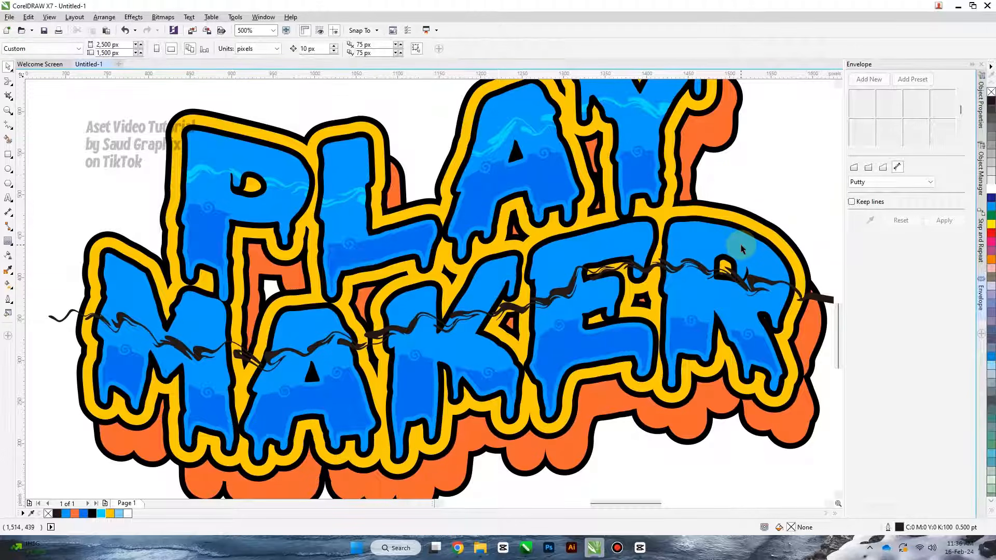
# Intersect the smeared wave line with the light blue MAKER lettering.
pyautogui.click(741, 248)
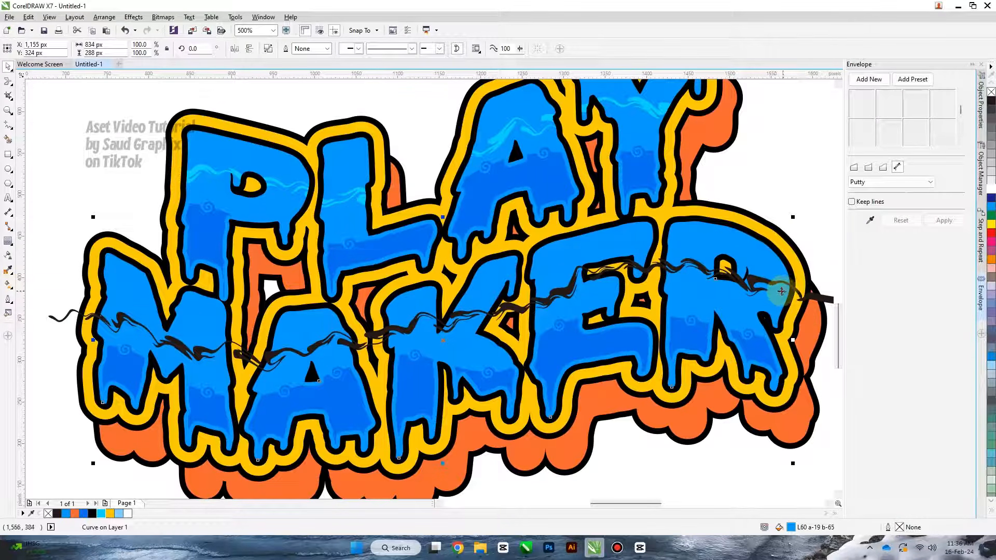
pyautogui.keyDown('shift'); pyautogui.click(754, 284); pyautogui.keyUp('shift')
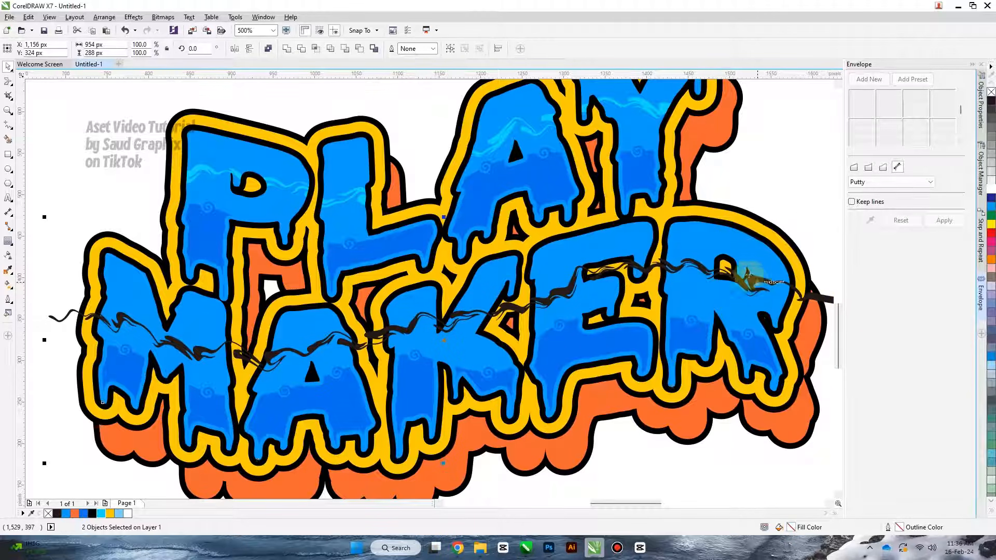
pyautogui.click(315, 50)
pyautogui.click(96, 177)
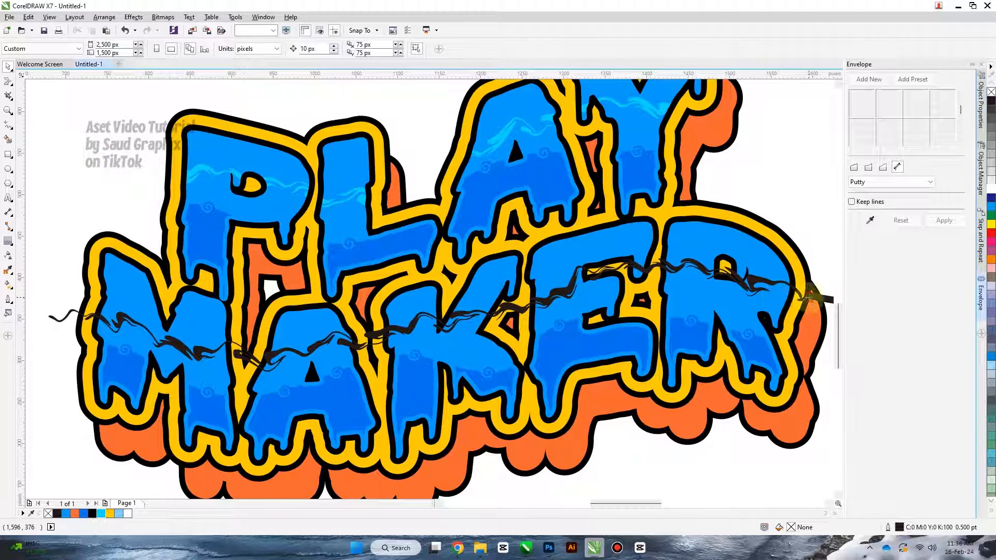
# Delete the original smeared line across MAKER and fill the wave pieces inside the letters with cyan.
pyautogui.click(809, 296)
pyautogui.press('Delete')
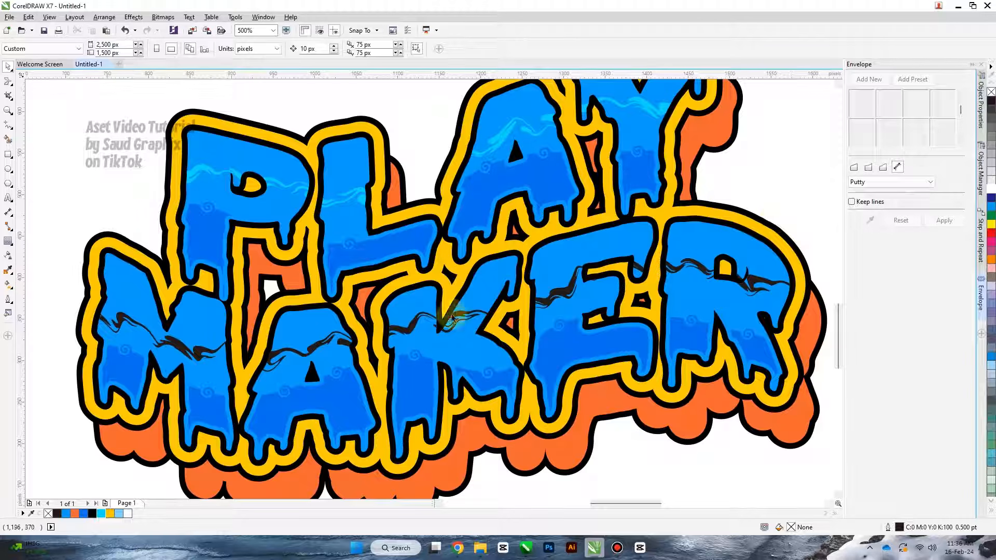
pyautogui.click(405, 335)
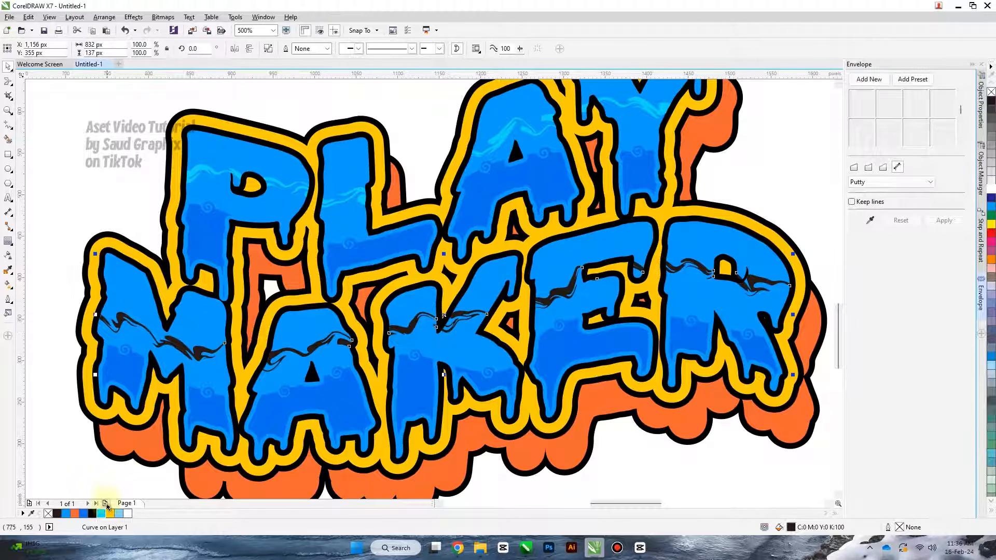
pyautogui.click(101, 514)
pyautogui.press('Escape')
pyautogui.scroll(-3, 277, 155)
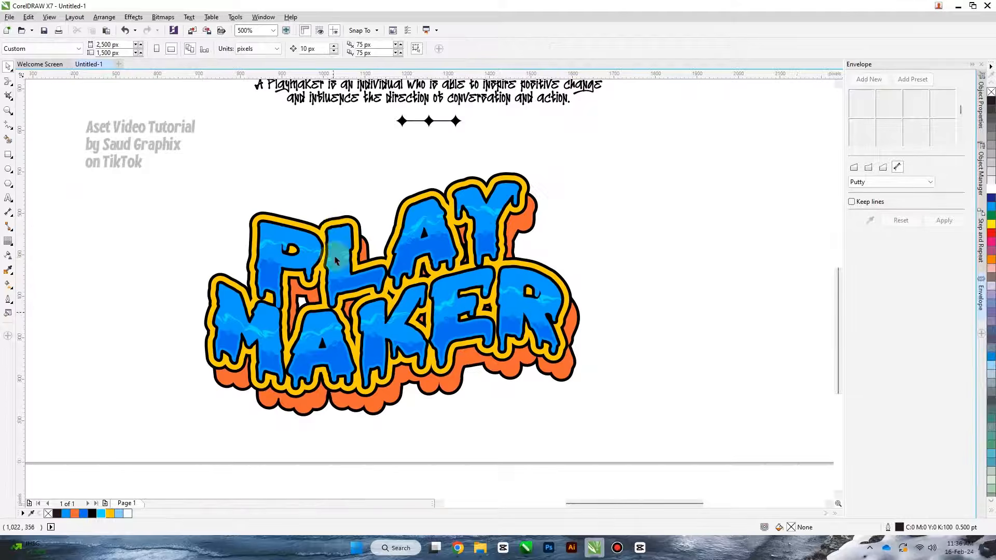
# Draw a closed freehand shape about 702 by 182 px covering the upper edges of the PLAY letters.
pyautogui.scroll(3, 277, 155)
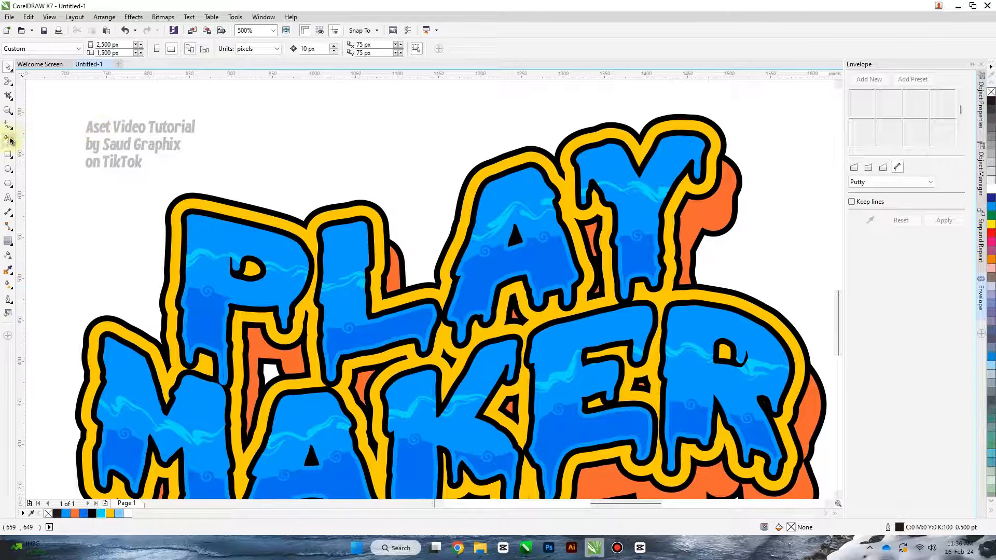
pyautogui.click(44, 164)
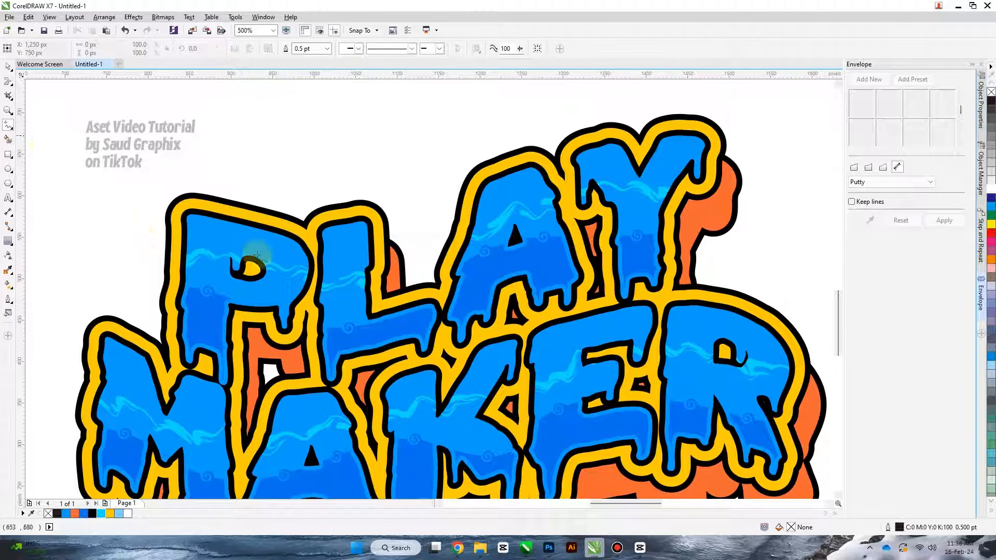
pyautogui.moveTo(150, 236)
pyautogui.mouseDown()
pyautogui.moveTo(191, 226)
pyautogui.moveTo(294, 247)
pyautogui.moveTo(418, 214)
pyautogui.moveTo(481, 213)
pyautogui.moveTo(525, 178)
pyautogui.moveTo(613, 153)
pyautogui.moveTo(715, 146)
pyautogui.moveTo(717, 128)
pyautogui.moveTo(602, 98)
pyautogui.moveTo(451, 100)
pyautogui.moveTo(238, 130)
pyautogui.moveTo(139, 210)
pyautogui.mouseUp()
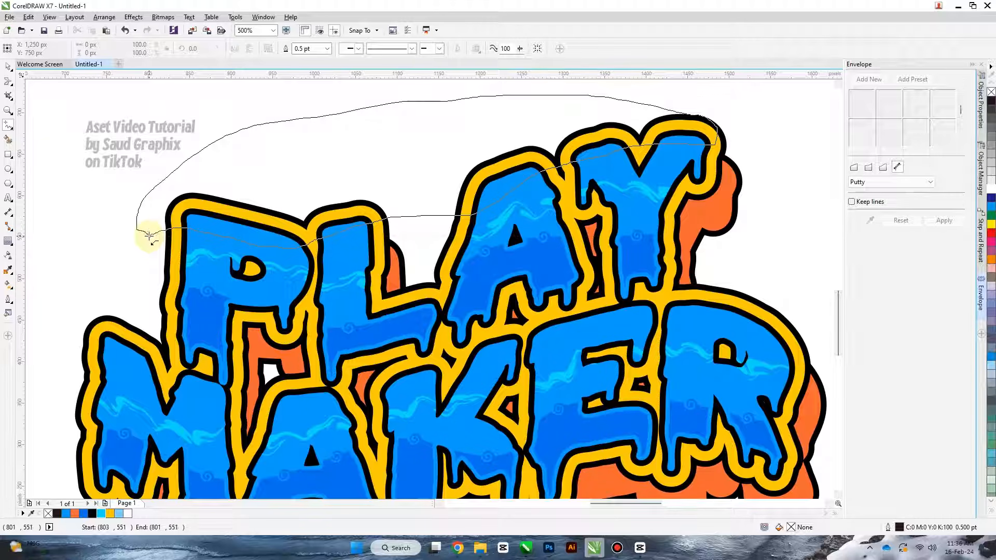
pyautogui.moveTo(150, 236); pyautogui.dragTo(150, 236)
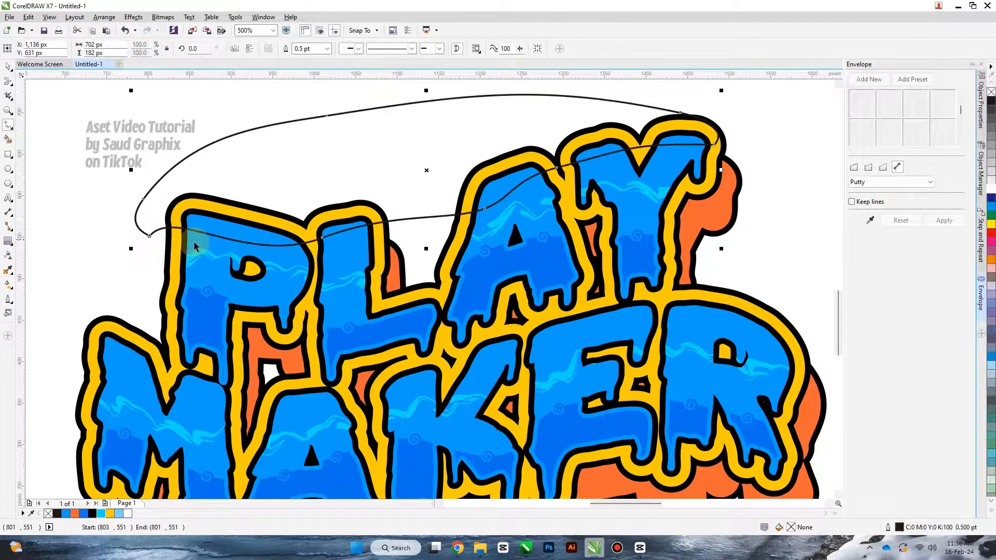
# Intersect the closed shape with the light blue PLAY lettering and delete the original shape.
pyautogui.click(9, 139)
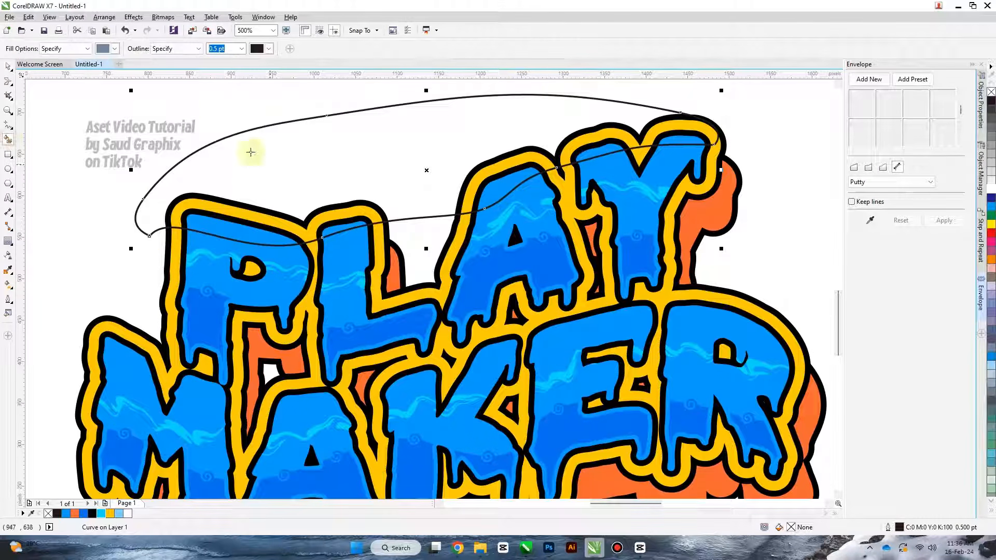
pyautogui.click(6, 66)
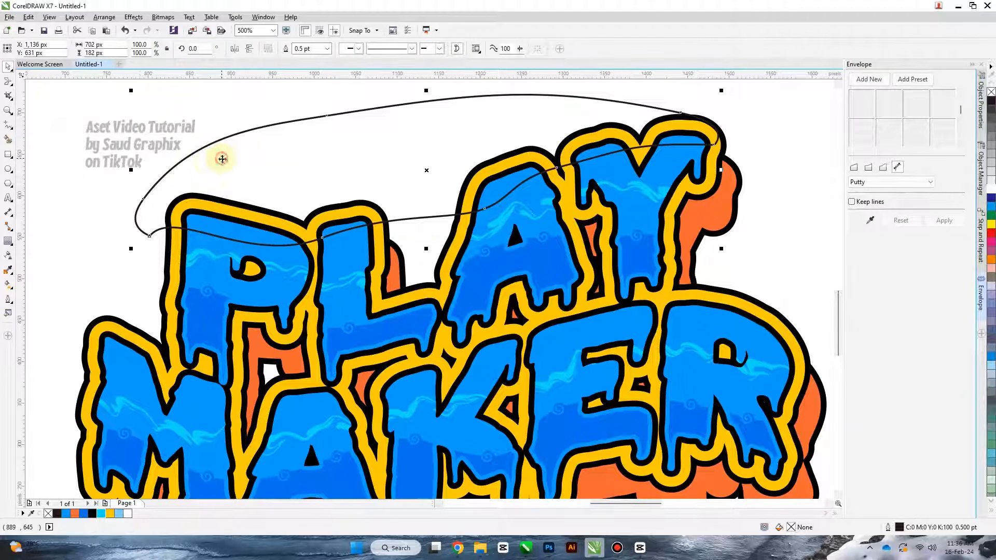
pyautogui.keyDown('shift'); pyautogui.click(195, 244); pyautogui.keyUp('shift')
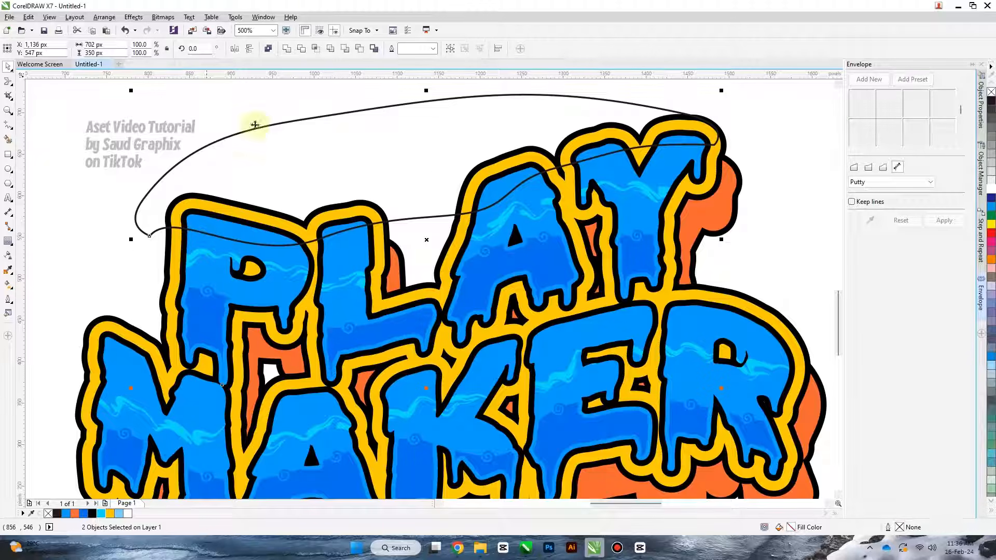
pyautogui.click(316, 50)
pyautogui.click(253, 233)
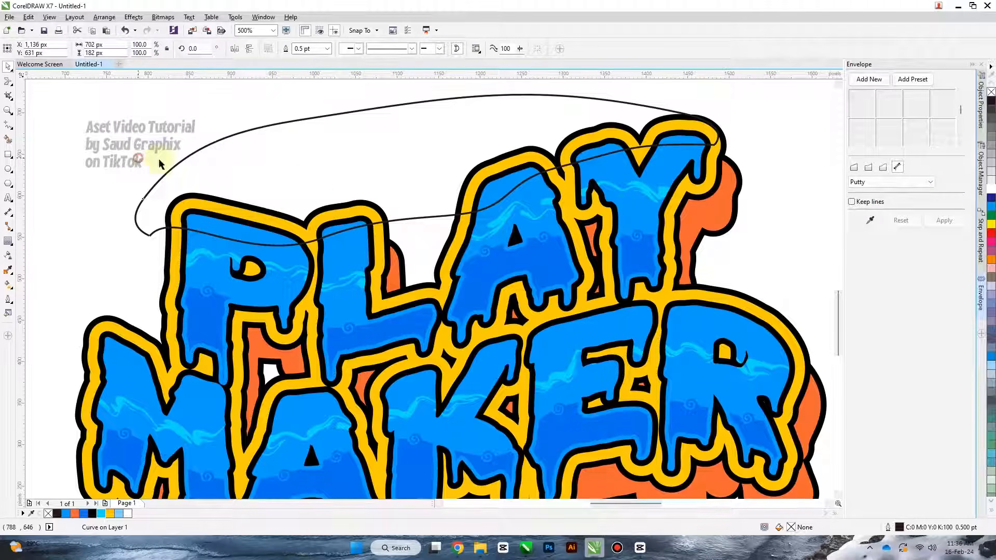
pyautogui.press('Delete')
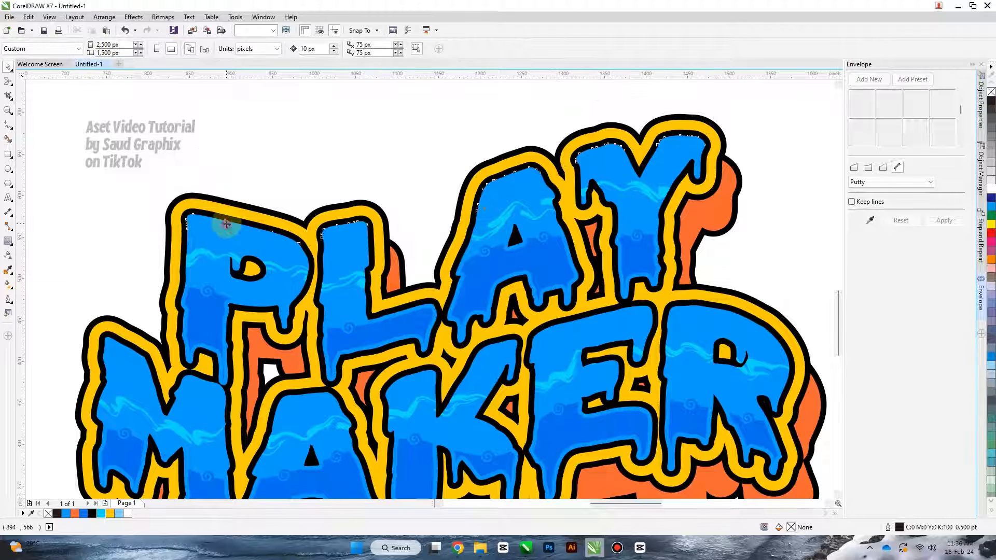
# Undo the accidental shift of the intersected pieces atop PLAY and fill them with pale blue as highlights.
pyautogui.hotkey('ctrl', 'z')
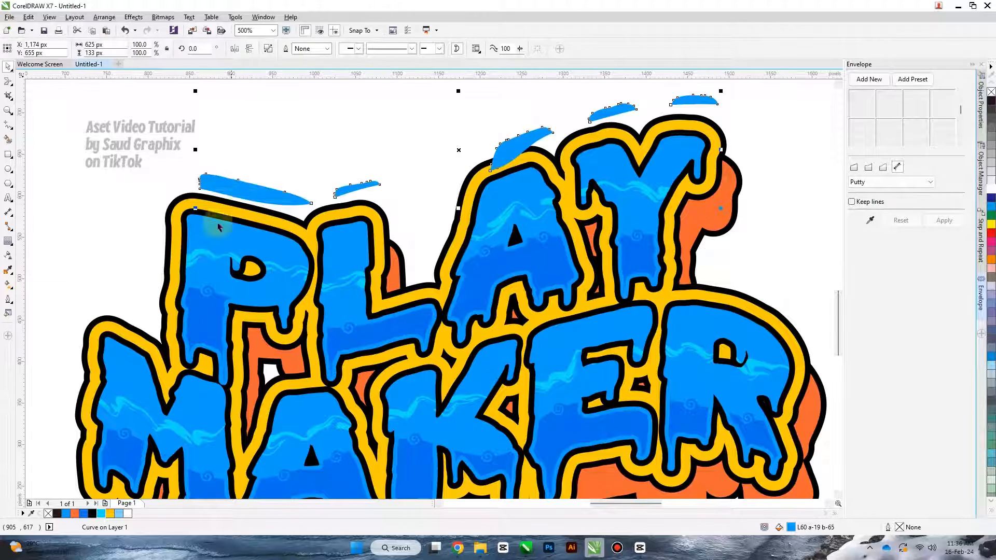
pyautogui.hotkey('ctrl', 'z')
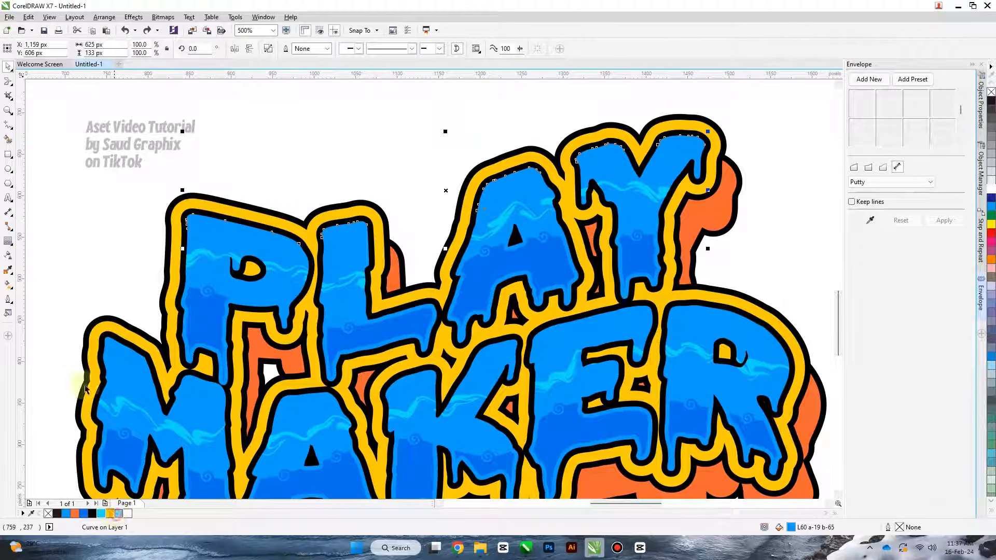
pyautogui.click(119, 514)
pyautogui.click(58, 263)
# Draw a closed freehand shape whose wavy lower edge crosses the tops of the MAKER letters.
pyautogui.scroll(-1, 328, 182)
pyautogui.scroll(1, 324, 268)
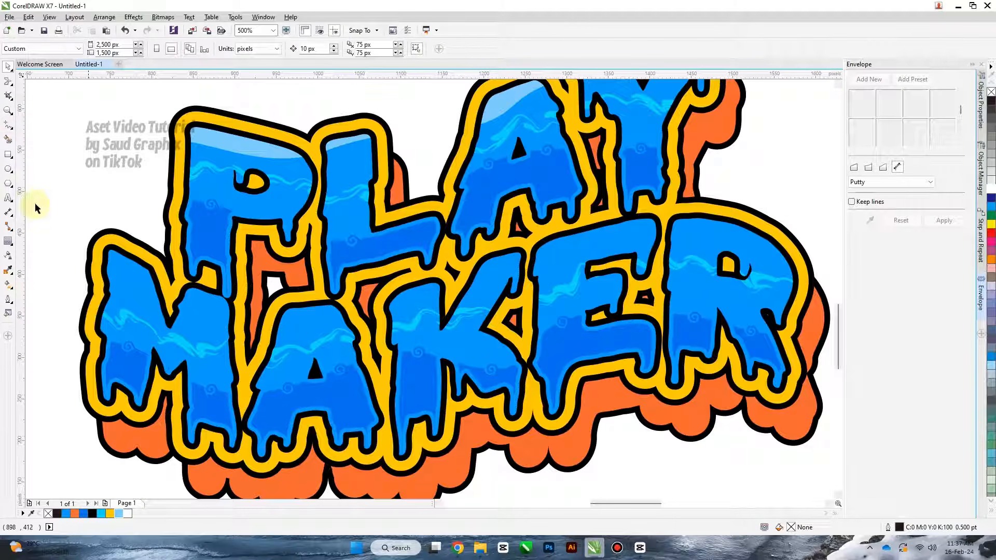
pyautogui.click(8, 126)
pyautogui.moveTo(61, 263)
pyautogui.mouseDown()
pyautogui.moveTo(108, 260)
pyautogui.moveTo(217, 315)
pyautogui.moveTo(312, 323)
pyautogui.moveTo(472, 289)
pyautogui.moveTo(577, 245)
pyautogui.moveTo(673, 234)
pyautogui.moveTo(808, 271)
pyautogui.moveTo(814, 241)
pyautogui.moveTo(723, 191)
pyautogui.moveTo(577, 159)
pyautogui.moveTo(76, 150)
pyautogui.moveTo(42, 218)
pyautogui.mouseUp()
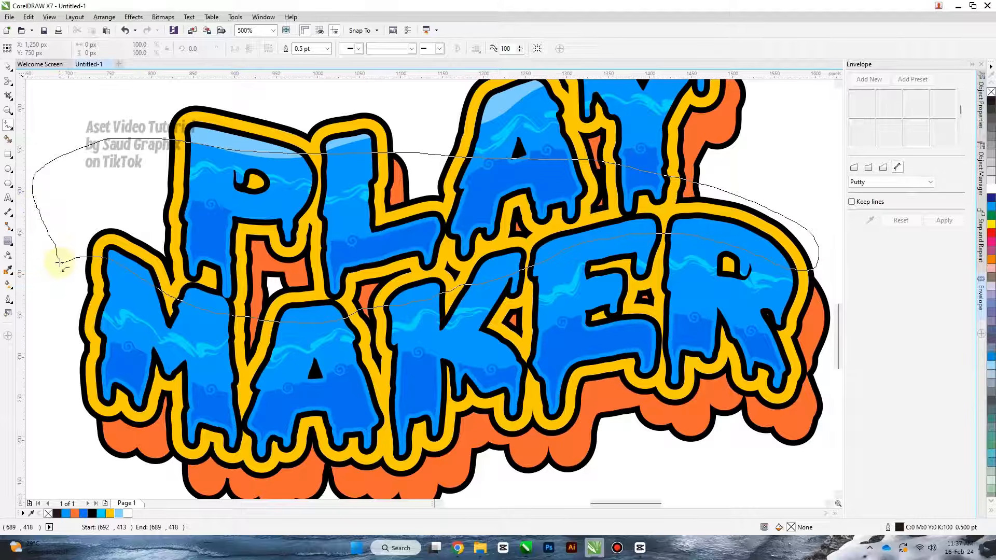
pyautogui.moveTo(61, 265); pyautogui.dragTo(62, 263)
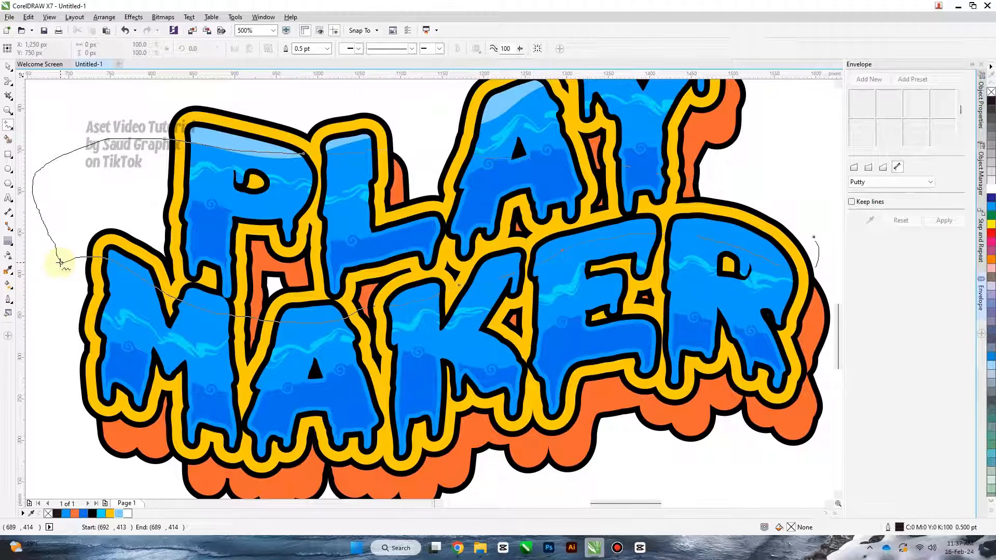
# Intersect the closed shape with the light blue MAKER lettering and delete the original shape.
pyautogui.keyDown('shift'); pyautogui.click(120, 286); pyautogui.keyUp('shift')
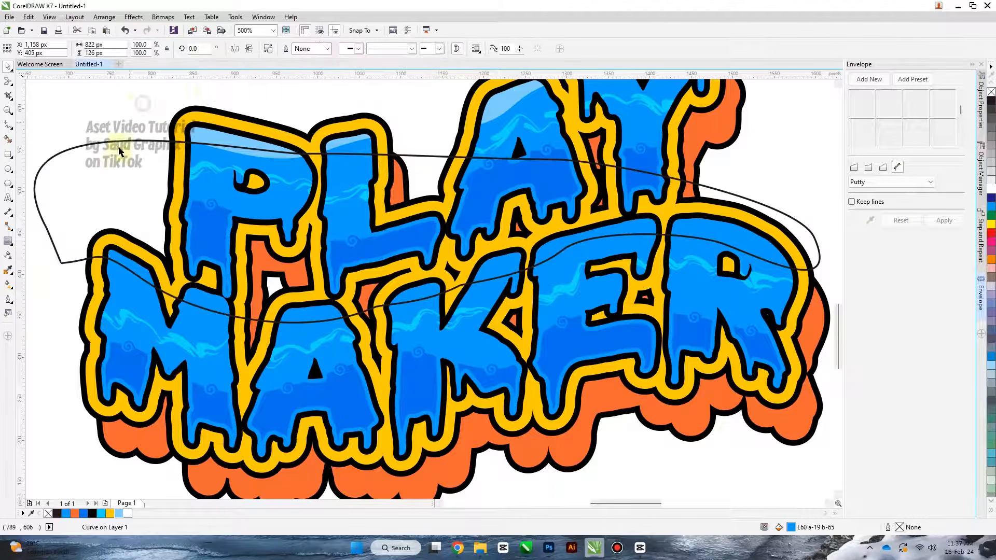
pyautogui.click(139, 102)
pyautogui.click(96, 264)
pyautogui.press('Delete')
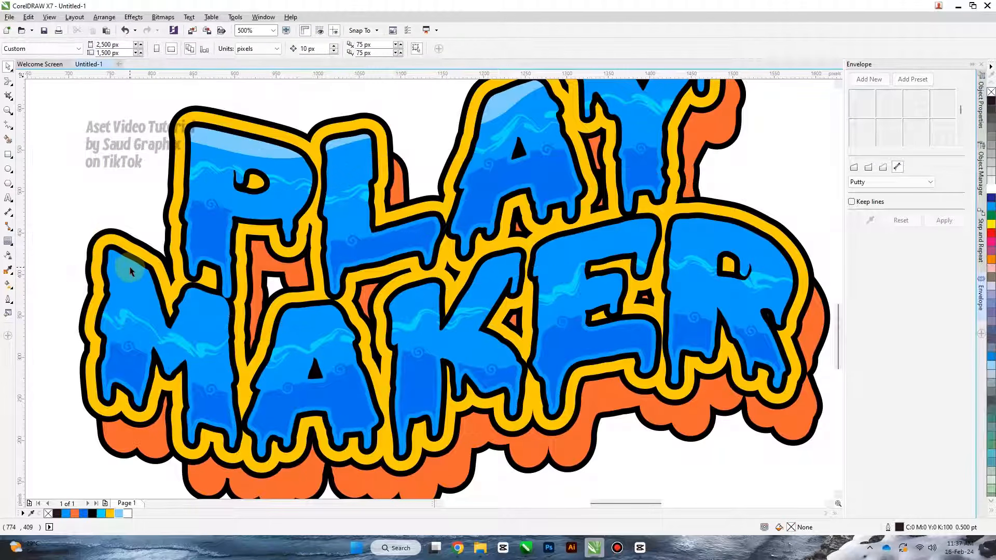
# Fill the intersected pieces along the tops of the MAKER letters with pale blue.
pyautogui.click(131, 263)
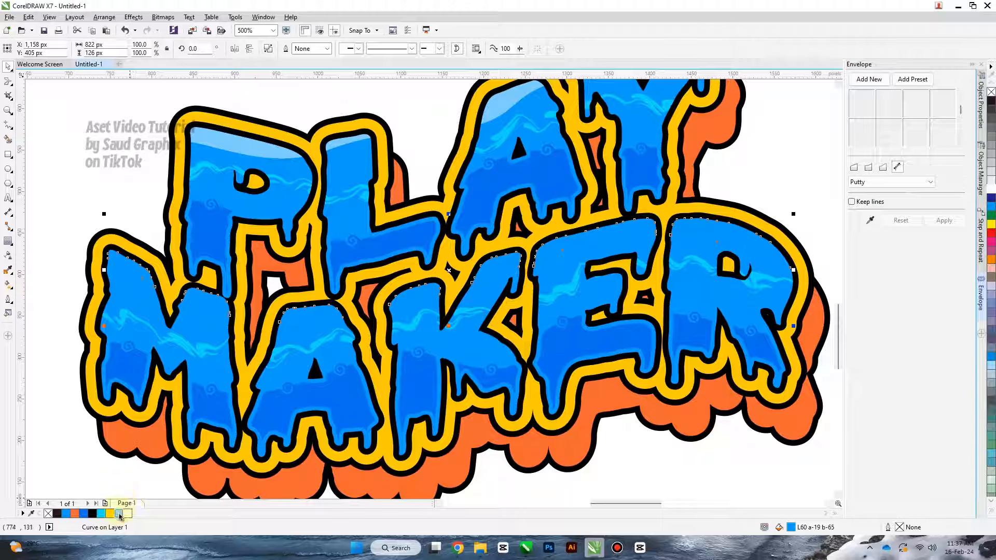
pyautogui.click(73, 215)
pyautogui.scroll(-2, 236, 196)
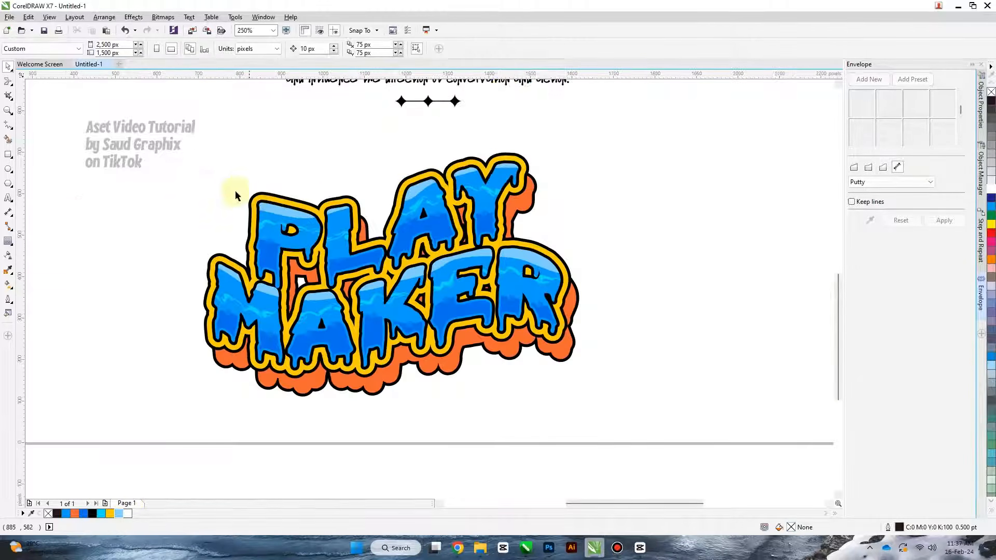
# Examine the whole PLAY MAKER artwork at several magnifications and collapse the Envelope docker.
pyautogui.press('z')
pyautogui.moveTo(174, 157); pyautogui.dragTo(633, 396)
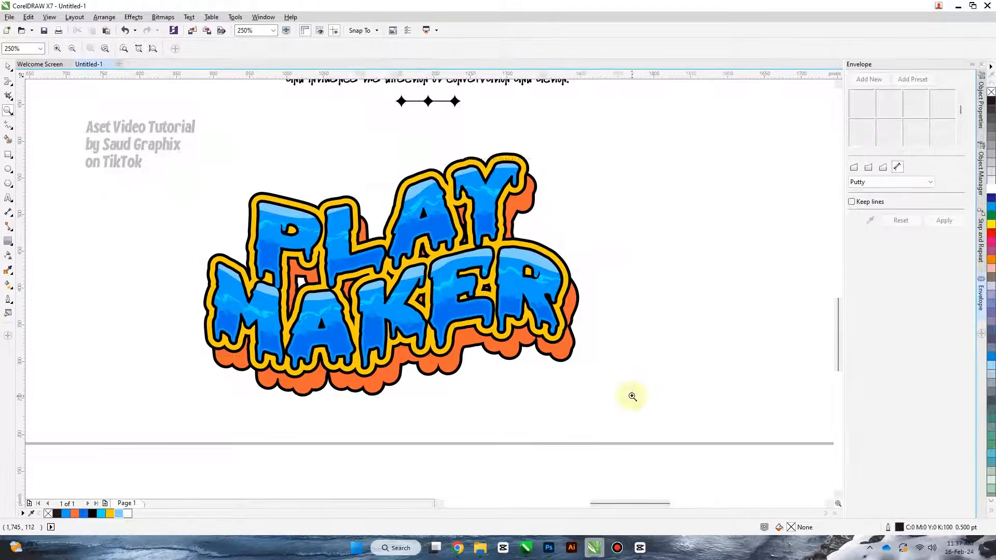
pyautogui.scroll(-2, 647, 262)
pyautogui.press('space')
pyautogui.moveTo(296, 172); pyautogui.dragTo(703, 409)
pyautogui.scroll(2, 520, 291)
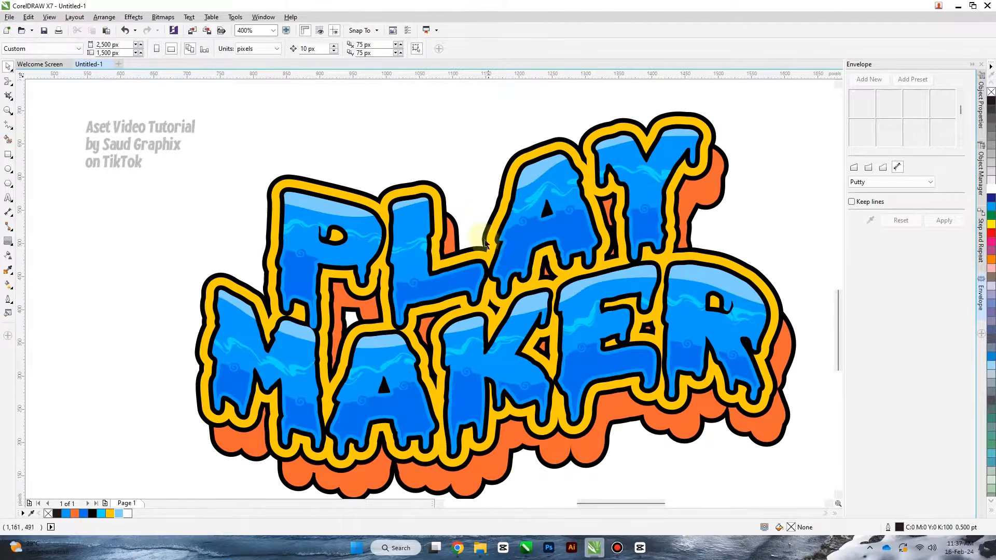
pyautogui.scroll(-2, 485, 242)
pyautogui.press('z')
pyautogui.moveTo(305, 164); pyautogui.dragTo(683, 397)
pyautogui.press('space')
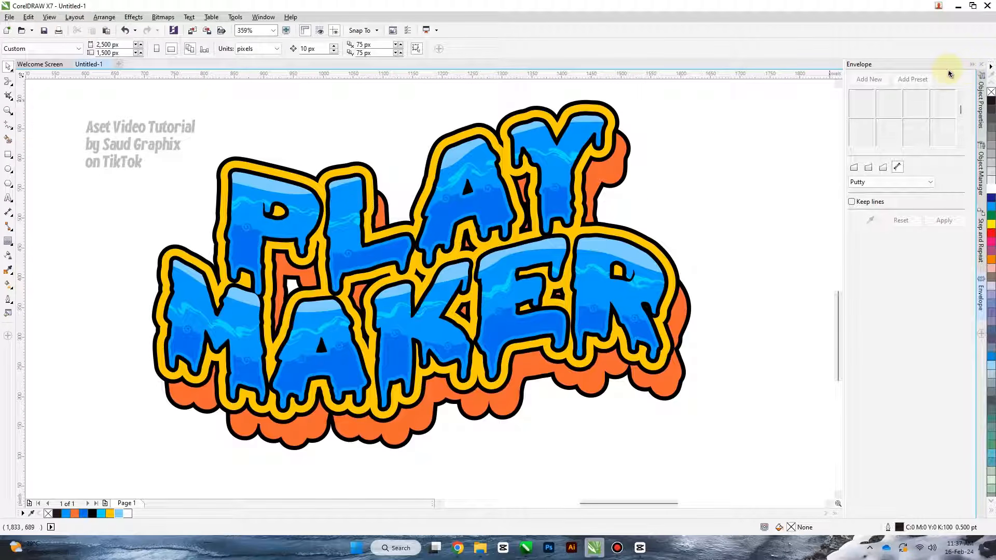
pyautogui.click(973, 66)
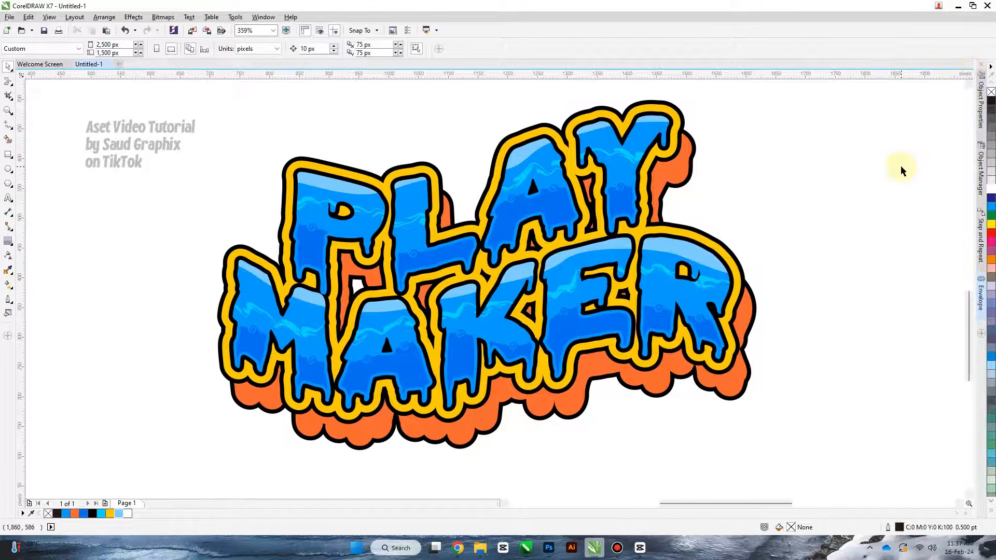